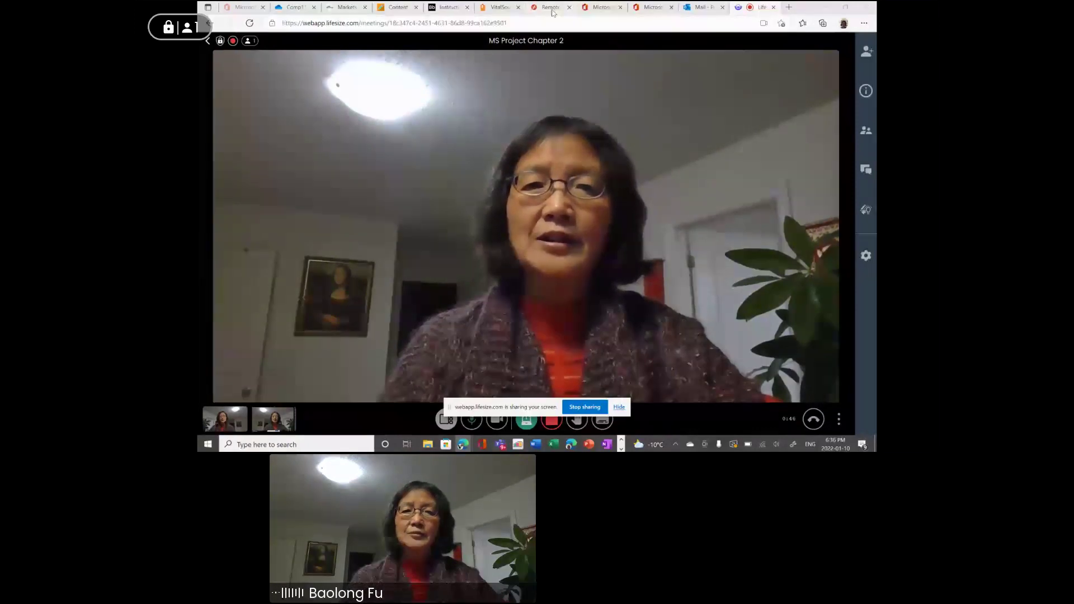
# Go to the Chapter 2 practice tasks on page 32 in Bookshelf and select 'TakeGuidedTour' in task 1.
pyautogui.click(501, 8)
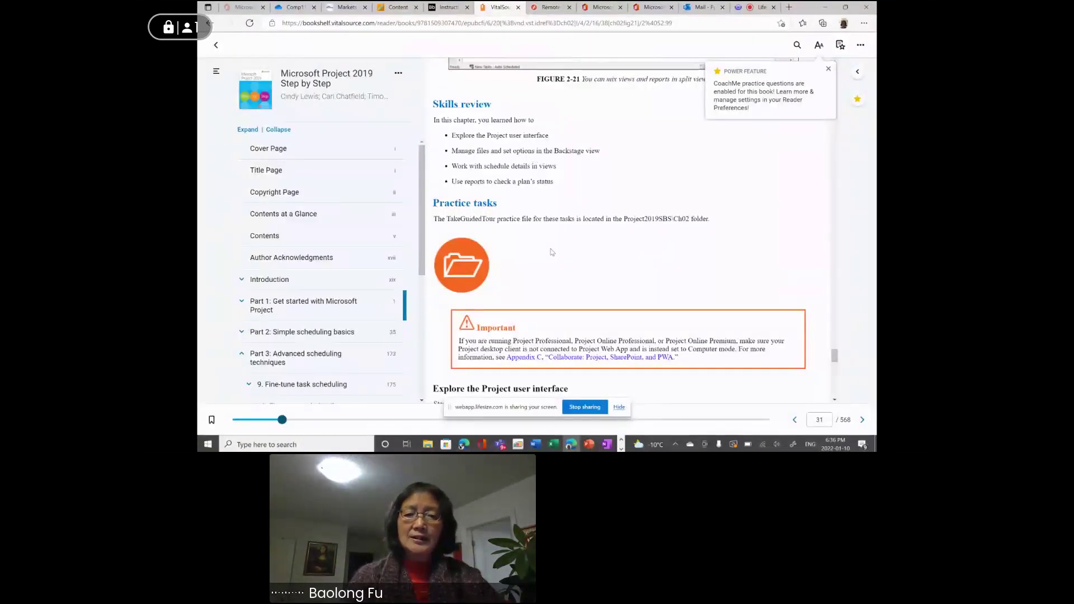
pyautogui.scroll(-4, 580, 279)
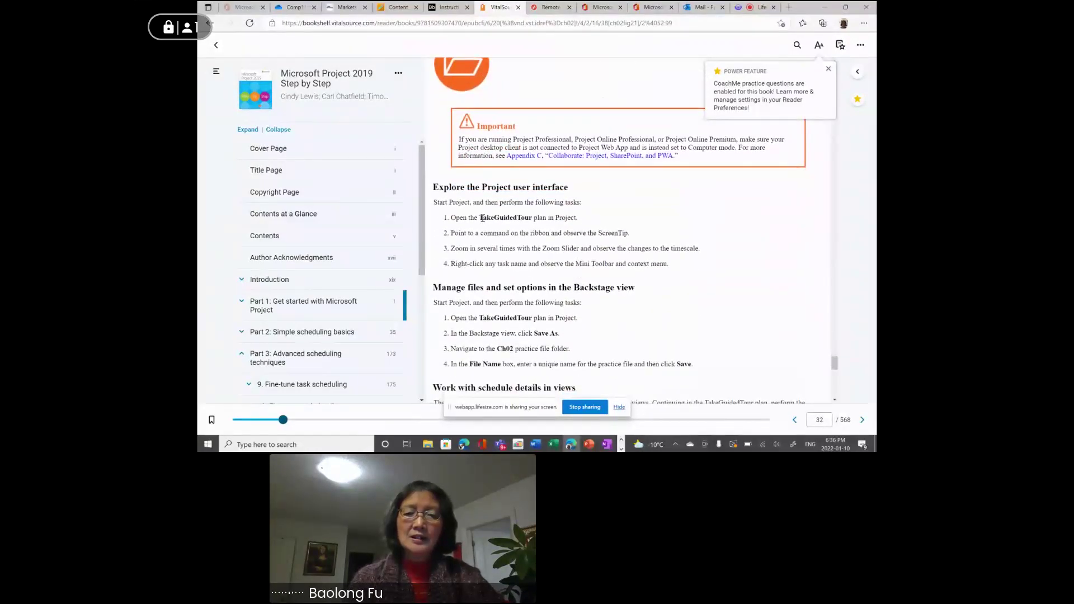
pyautogui.moveTo(479, 219); pyautogui.dragTo(528, 221)
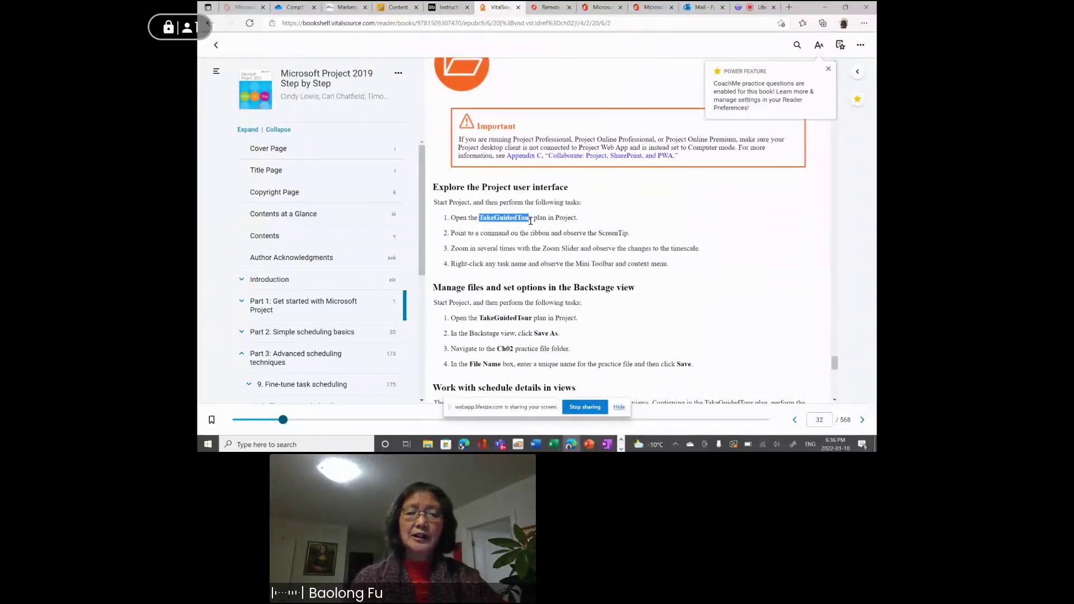
pyautogui.moveTo(530, 221); pyautogui.dragTo(531, 222)
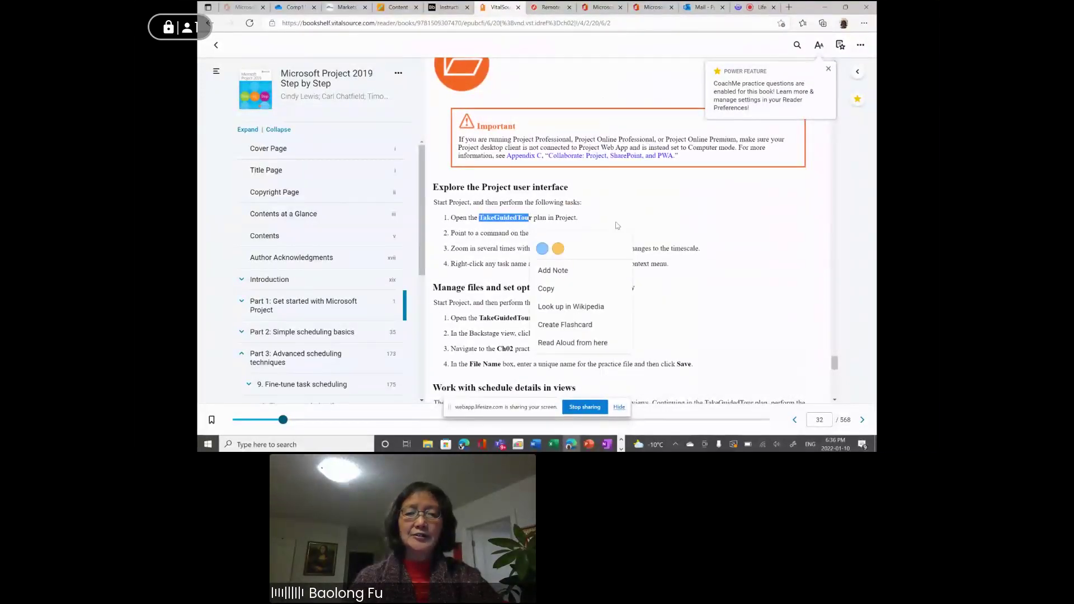
pyautogui.scroll(1, 617, 226)
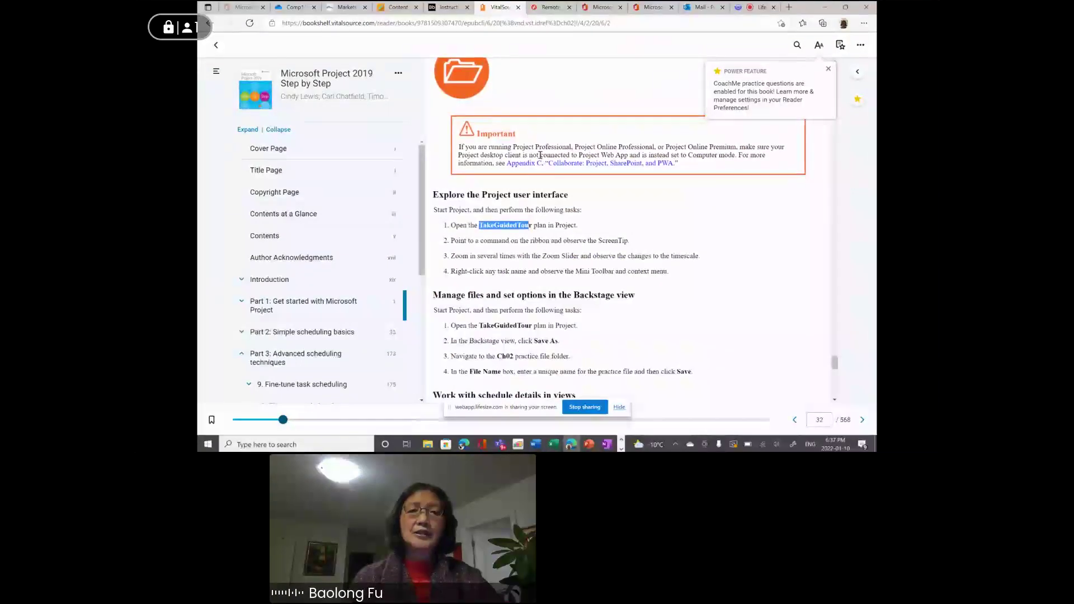
# Download TakeGuidedTour.mpp from the Assignment/Hands-on page of the Blackboard course.
pyautogui.click(396, 7)
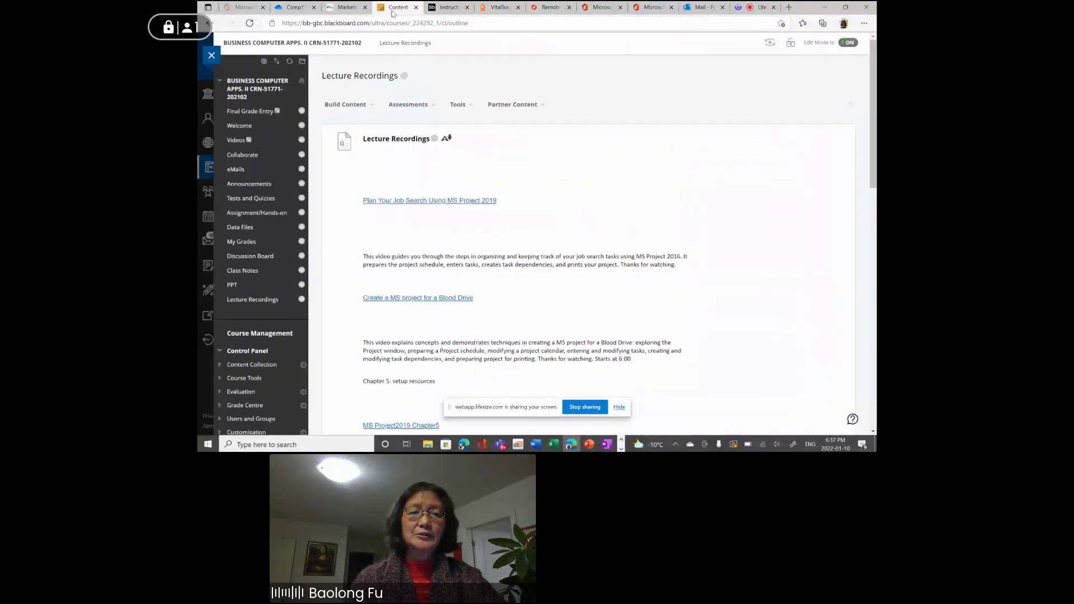
pyautogui.click(262, 215)
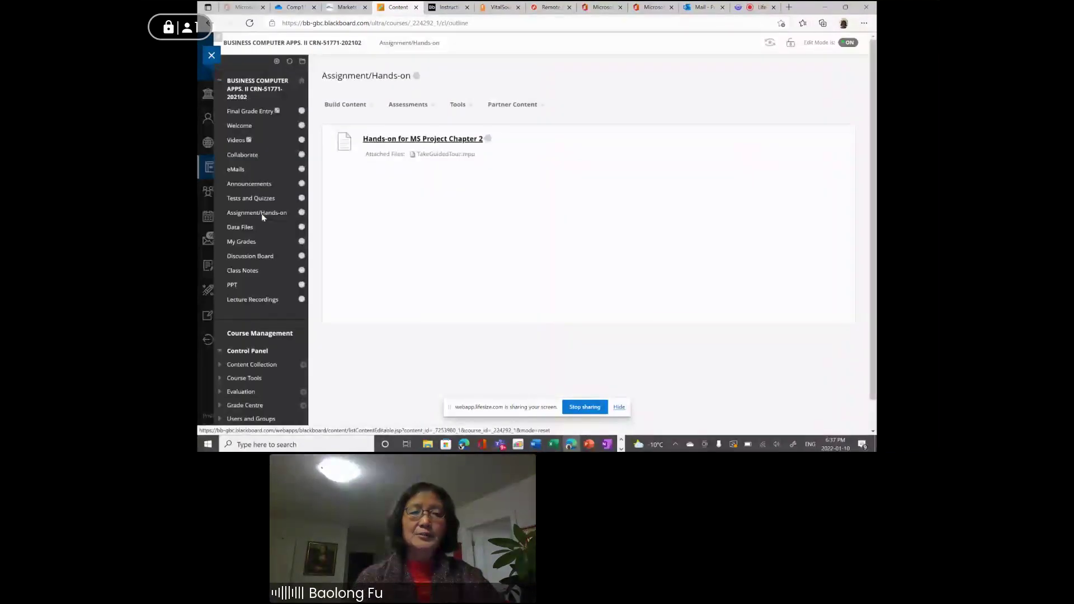
pyautogui.click(446, 156)
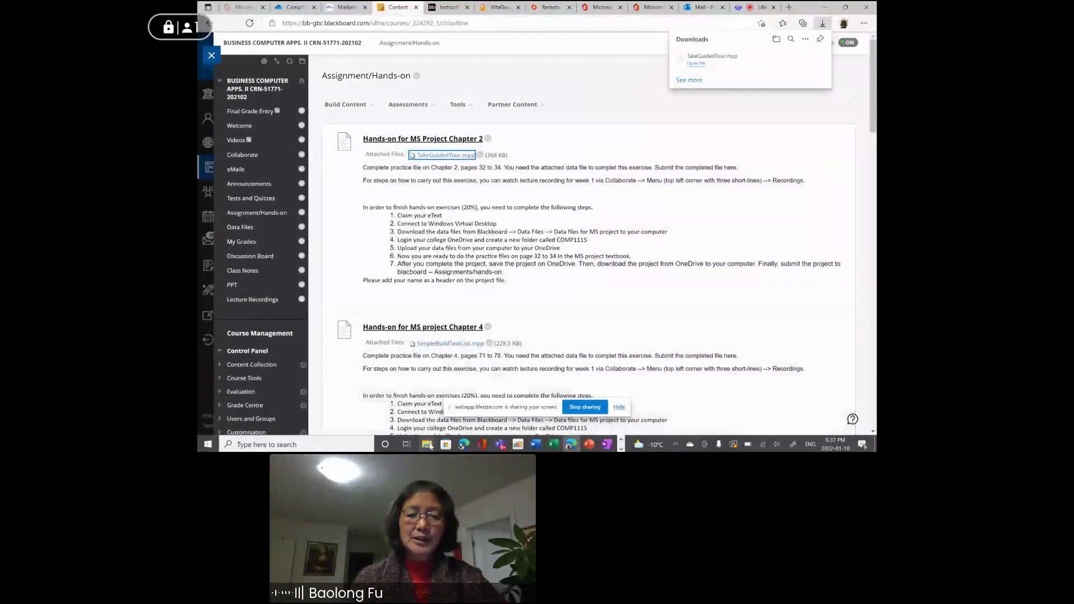
pyautogui.moveTo(429, 446)
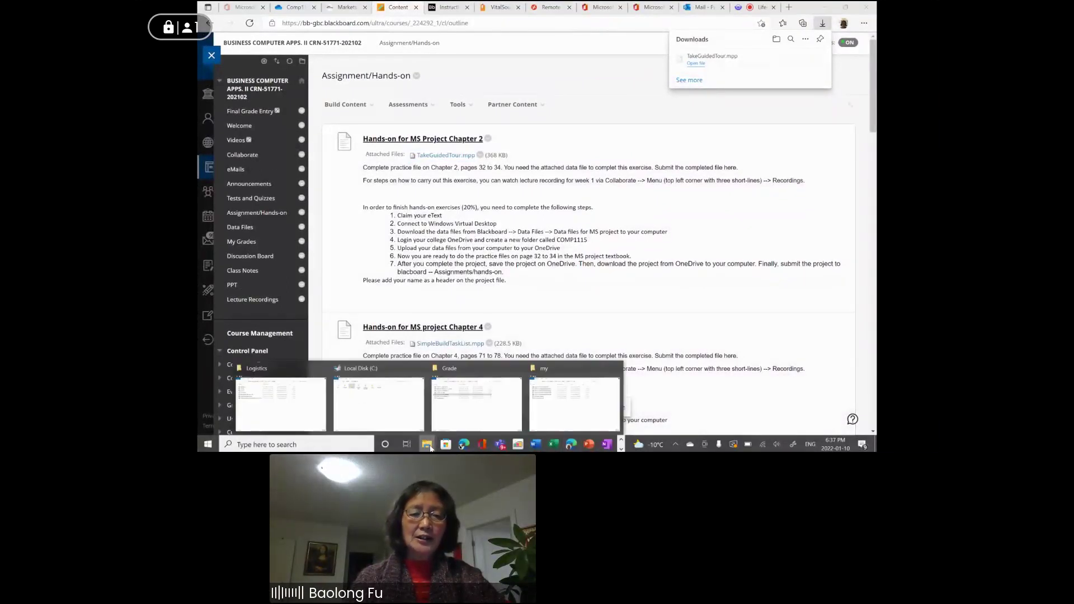
# Open This PC > Downloads in File Explorer to confirm the 368 KB TakeGuidedTour.mpp file.
pyautogui.click(375, 409)
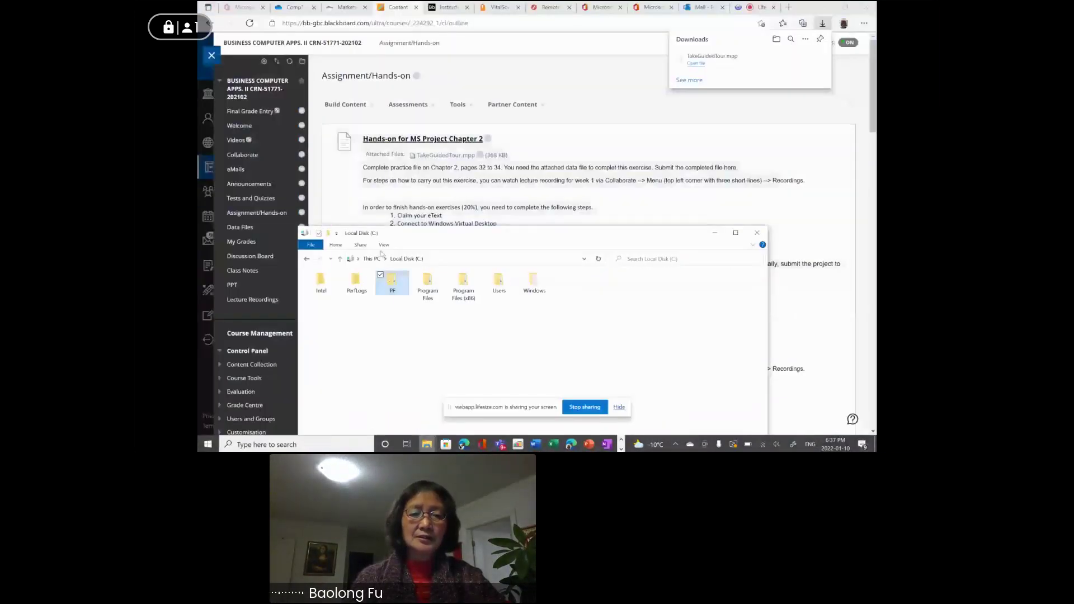
pyautogui.doubleClick(393, 283)
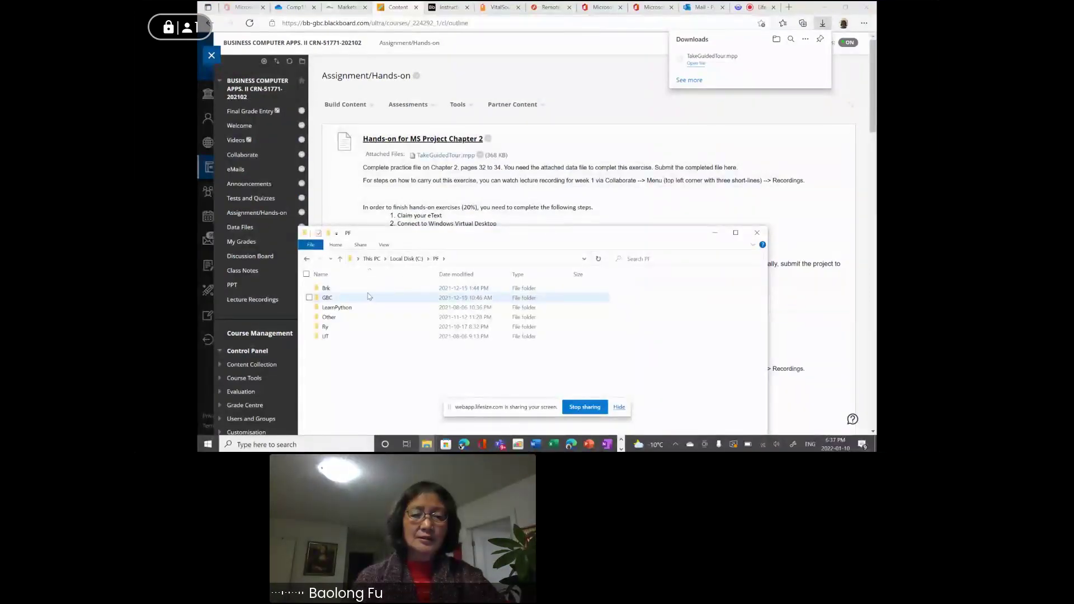
pyautogui.click(372, 259)
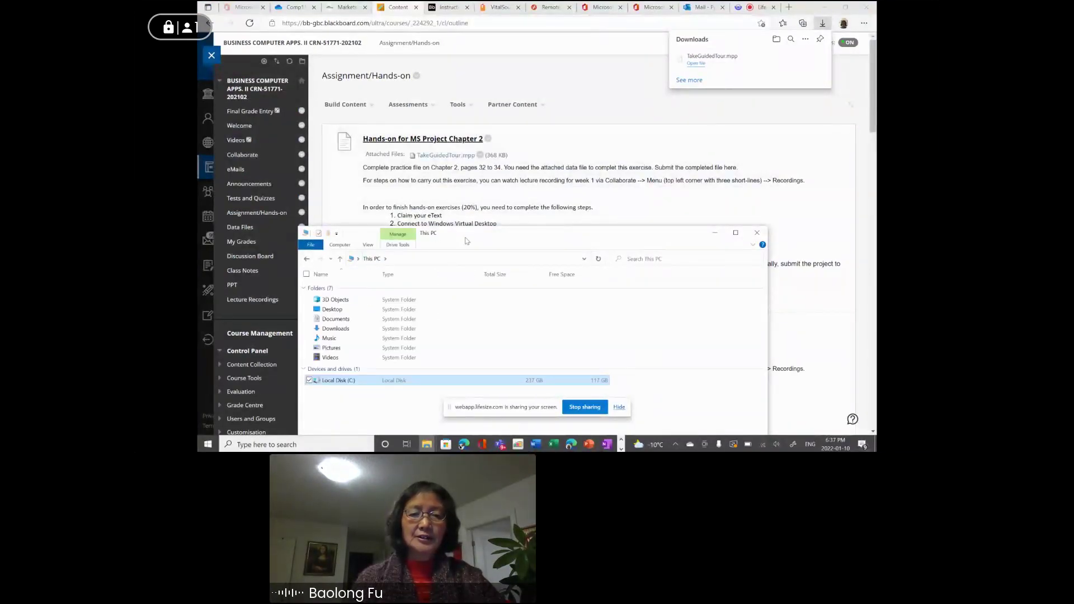
pyautogui.moveTo(475, 242); pyautogui.dragTo(430, 93)
pyautogui.click(293, 181)
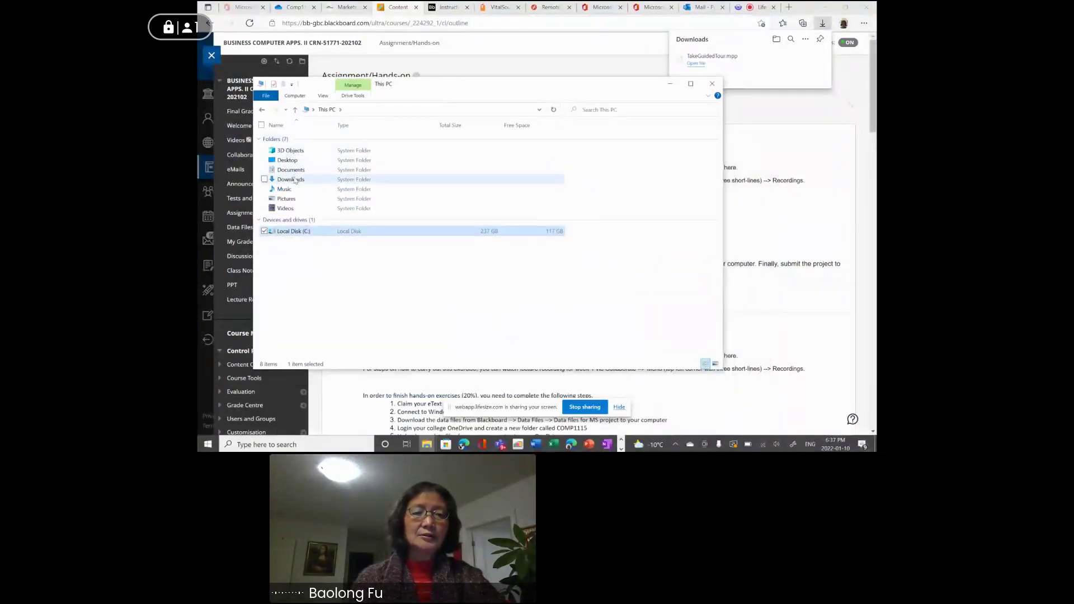
pyautogui.doubleClick(294, 181)
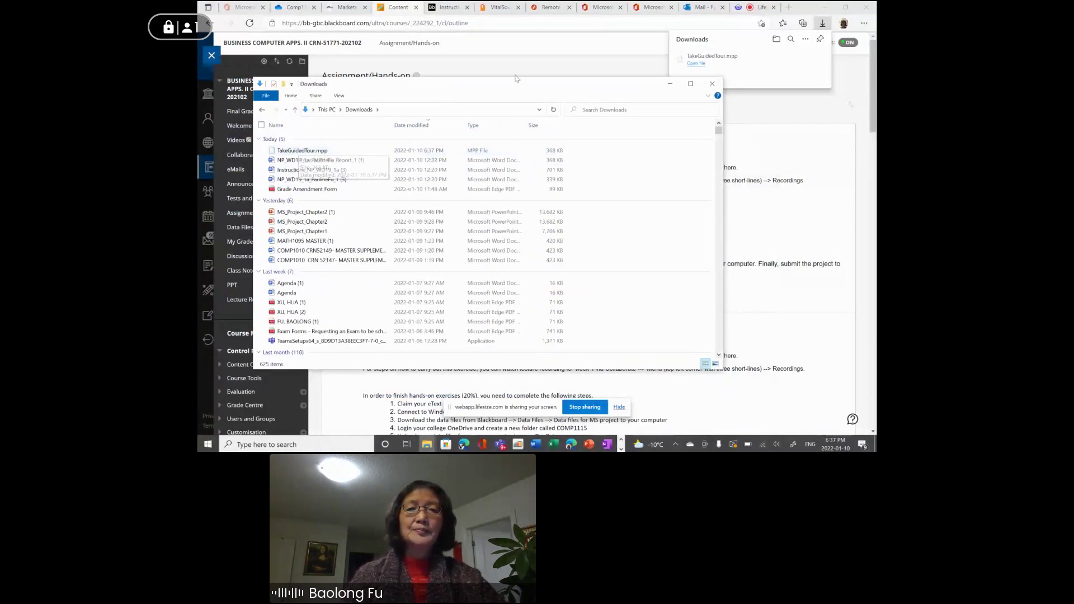
pyautogui.moveTo(547, 90); pyautogui.dragTo(510, 115)
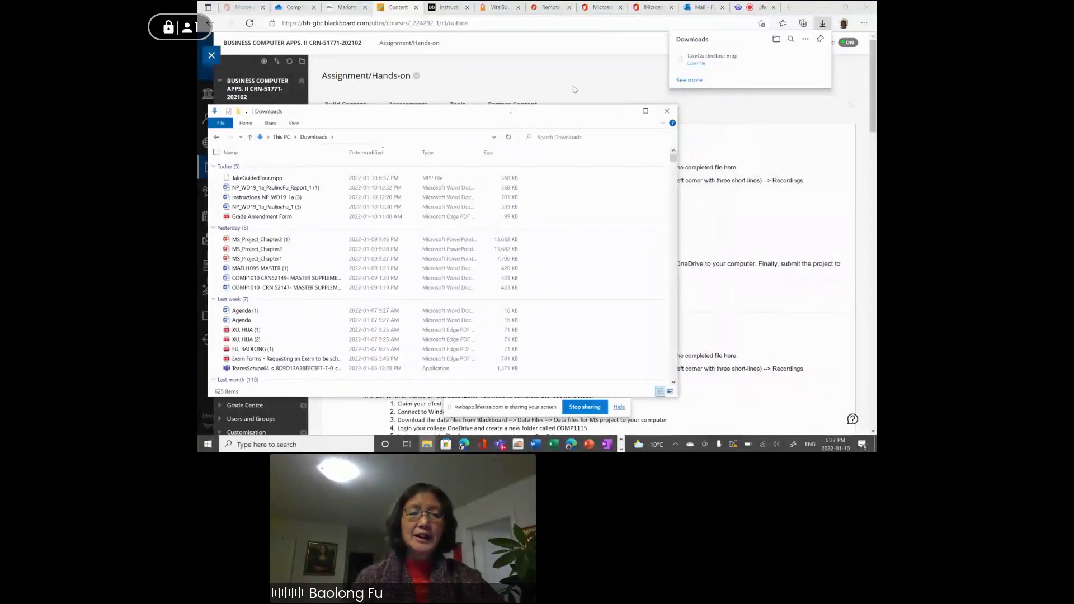
pyautogui.click(650, 13)
# Launch Microsoft Project from the remote desktop's Start menu, accepting the license and dismissing the privacy notice.
pyautogui.click(599, 9)
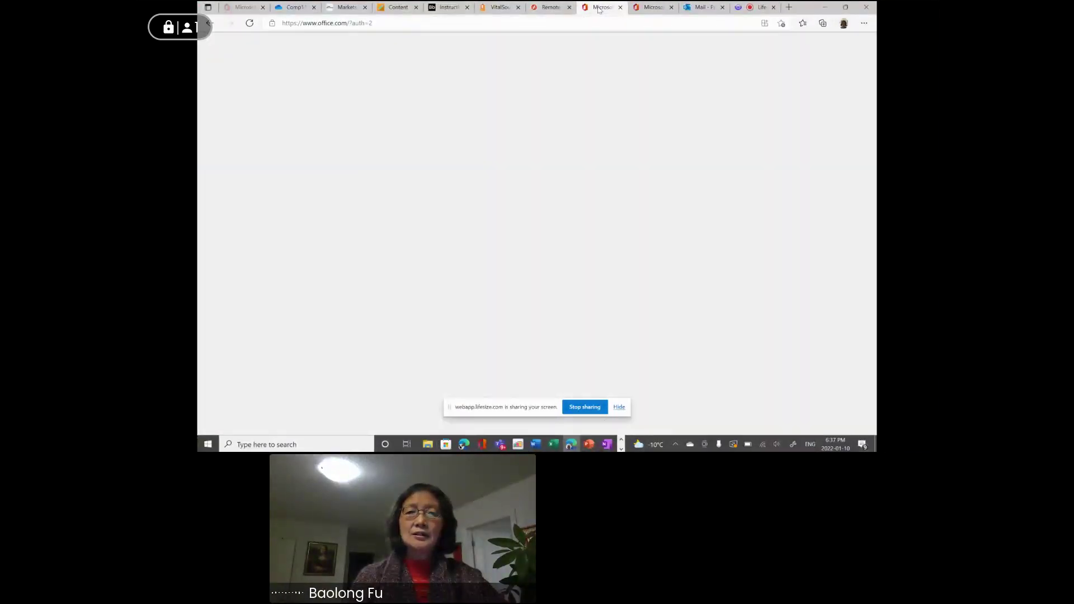
pyautogui.click(552, 8)
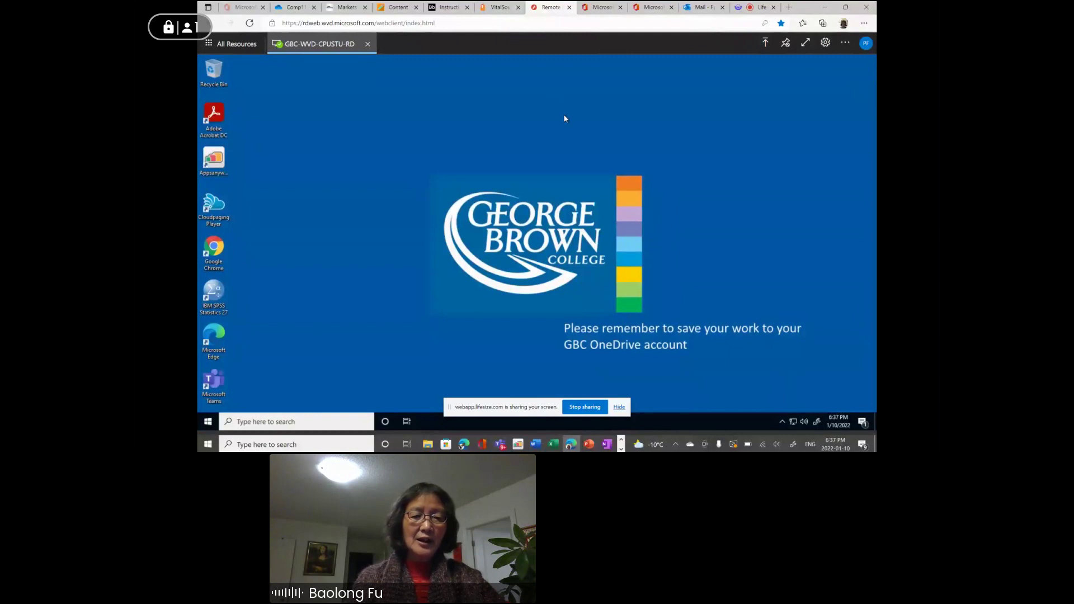
pyautogui.click(208, 422)
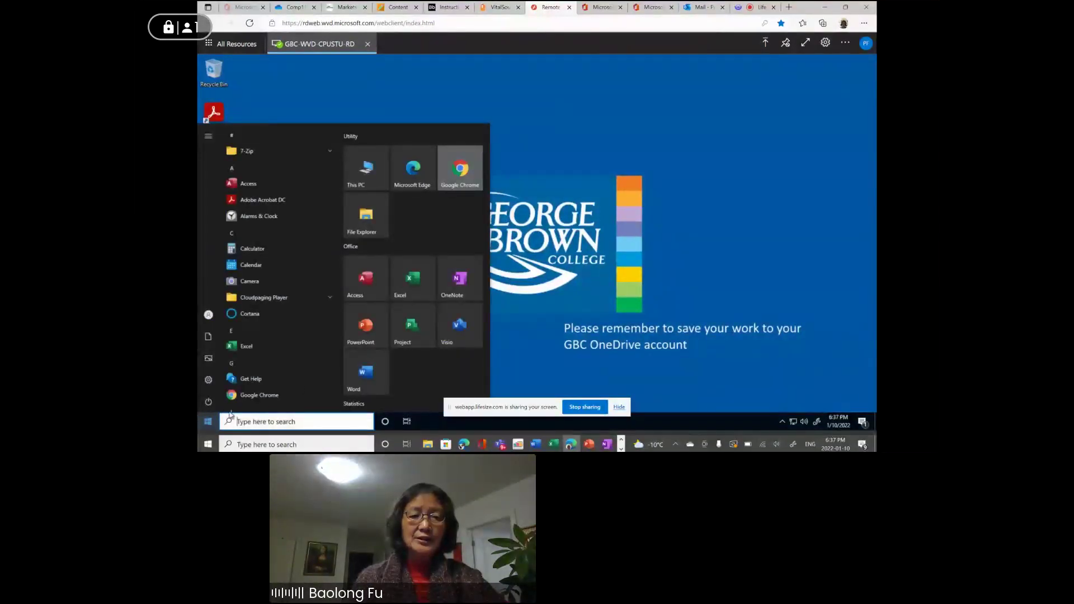
pyautogui.click(412, 328)
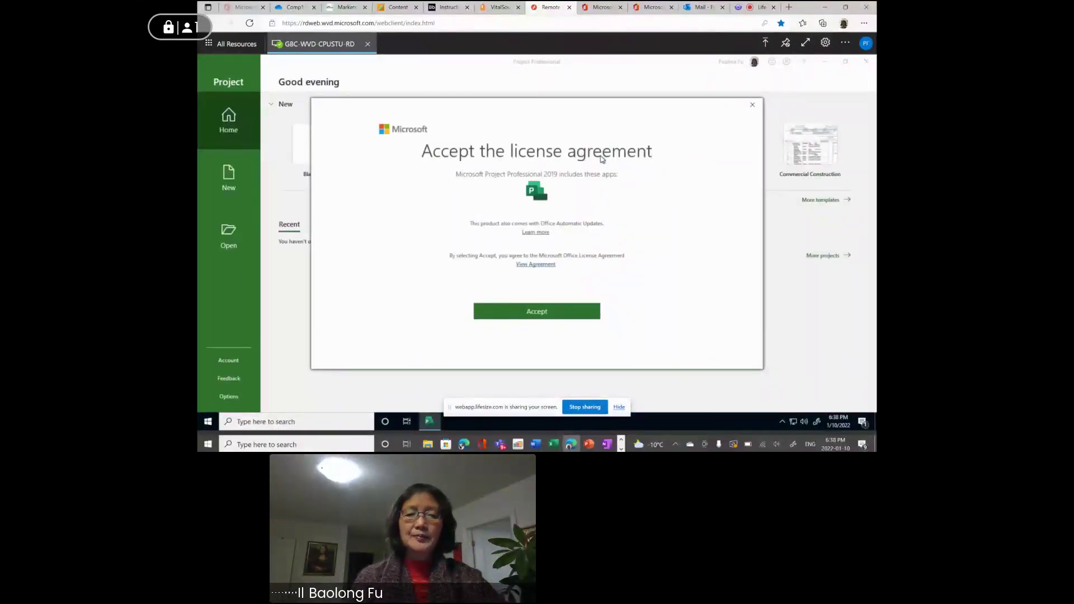
pyautogui.click(530, 312)
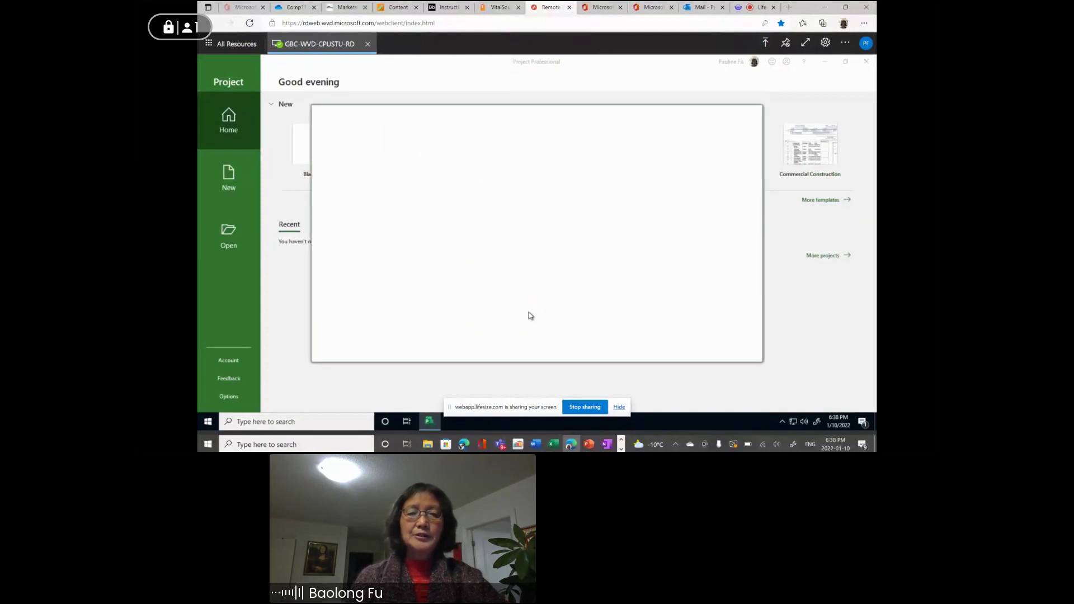
pyautogui.click(704, 339)
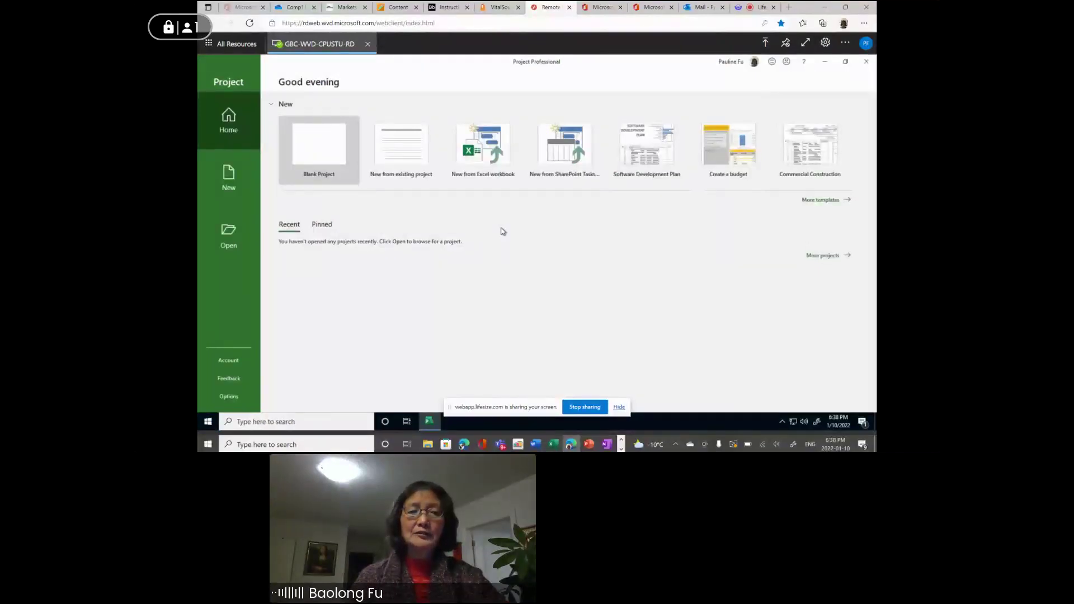
pyautogui.click(292, 9)
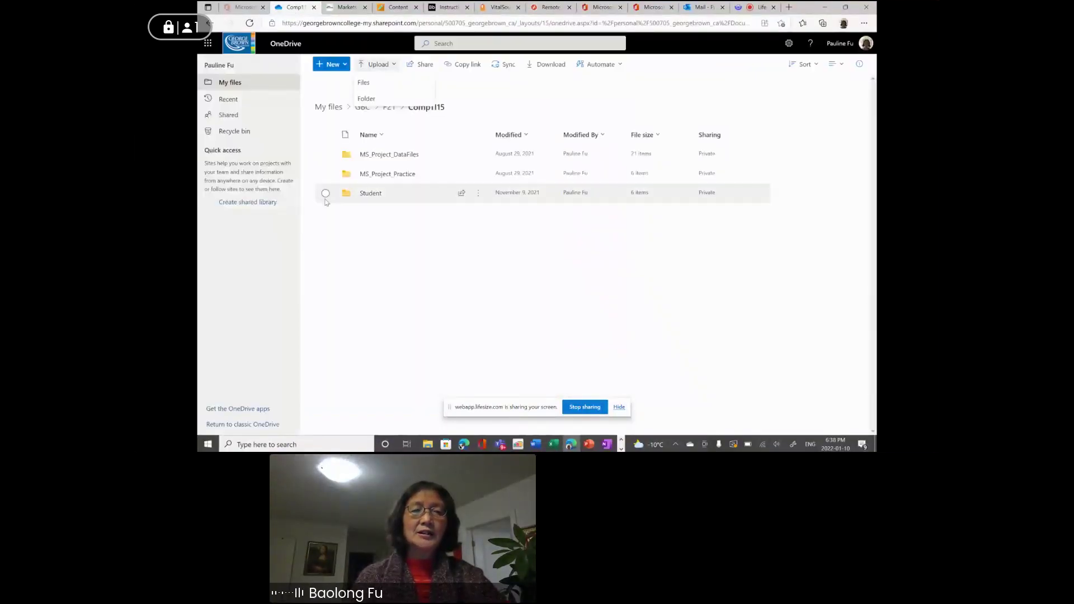
# Create a new w22 folder inside the OneDrive GBC folder and open it.
pyautogui.click(363, 108)
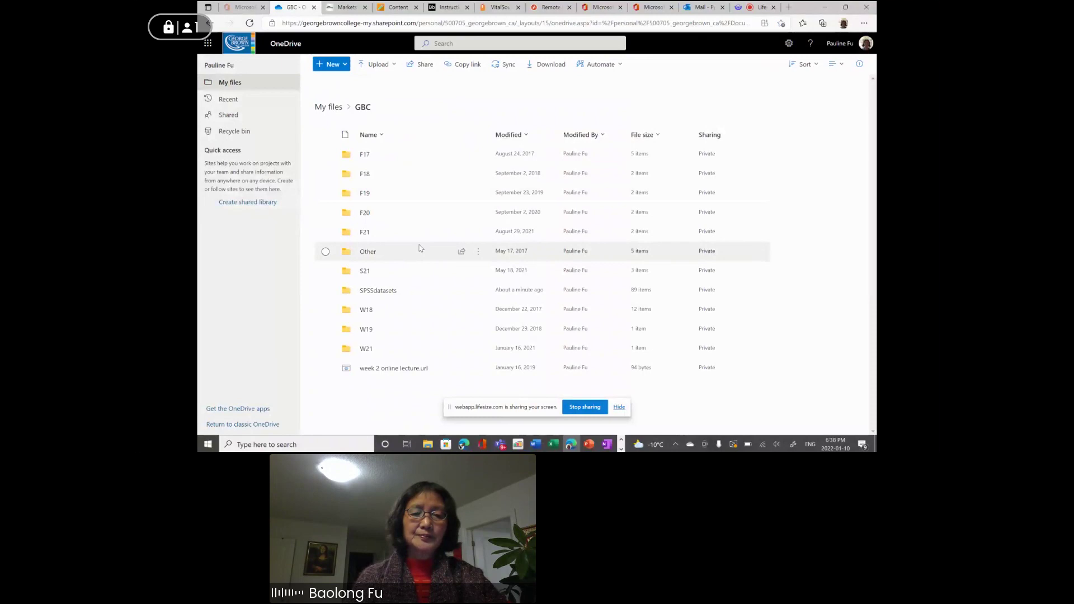
pyautogui.click(335, 66)
pyautogui.click(336, 83)
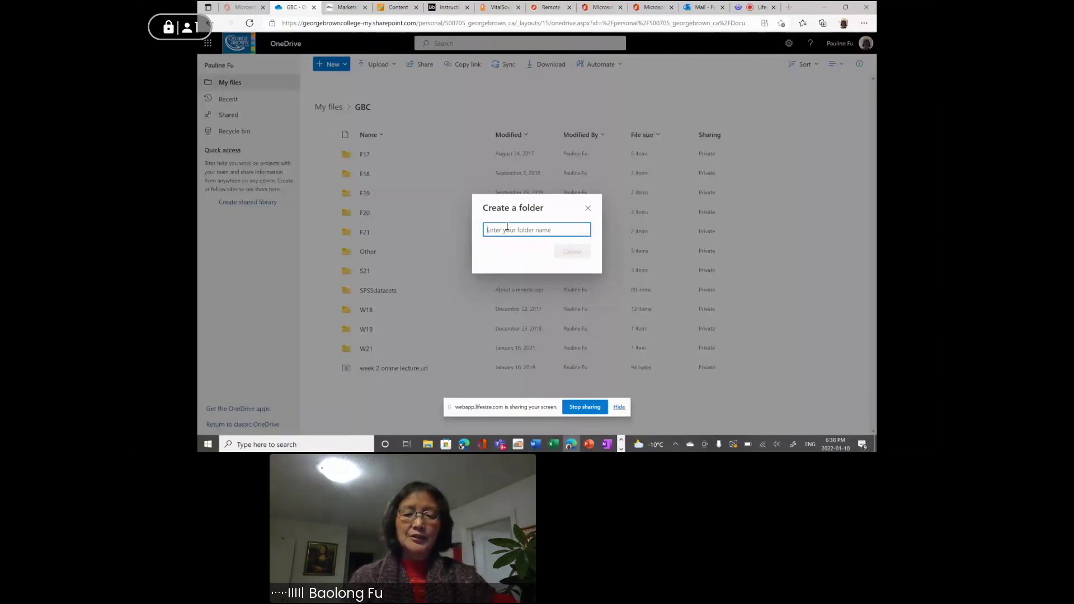
pyautogui.write('w22')
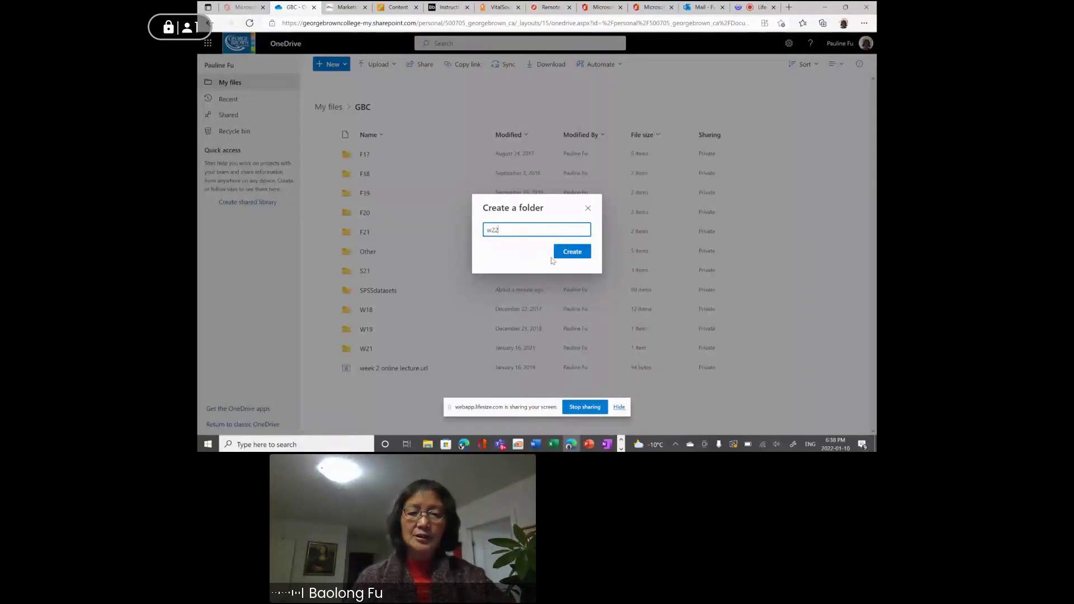
pyautogui.click(572, 254)
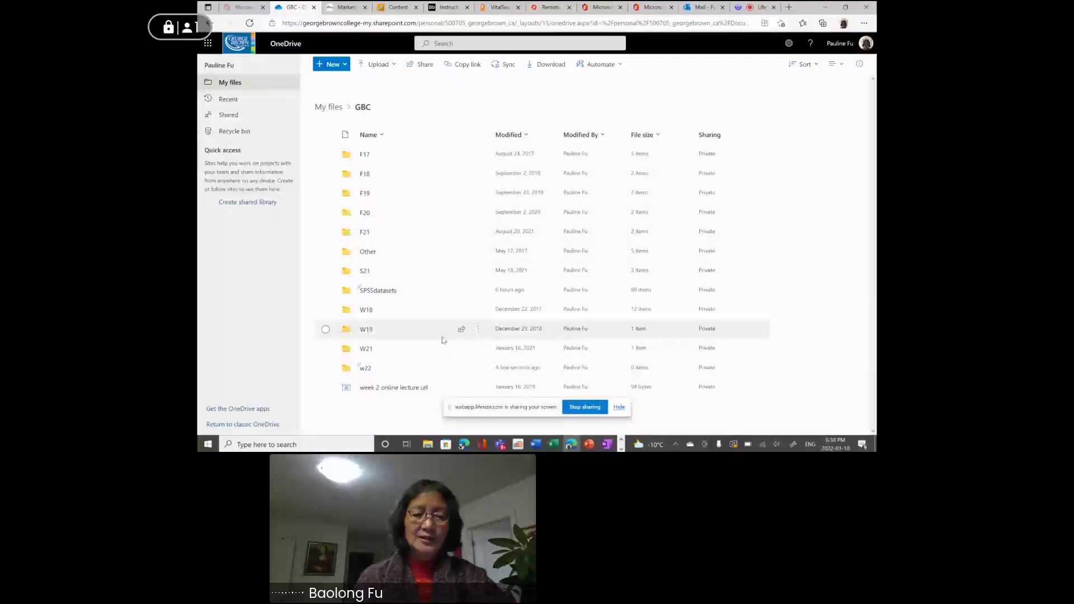
pyautogui.click(366, 370)
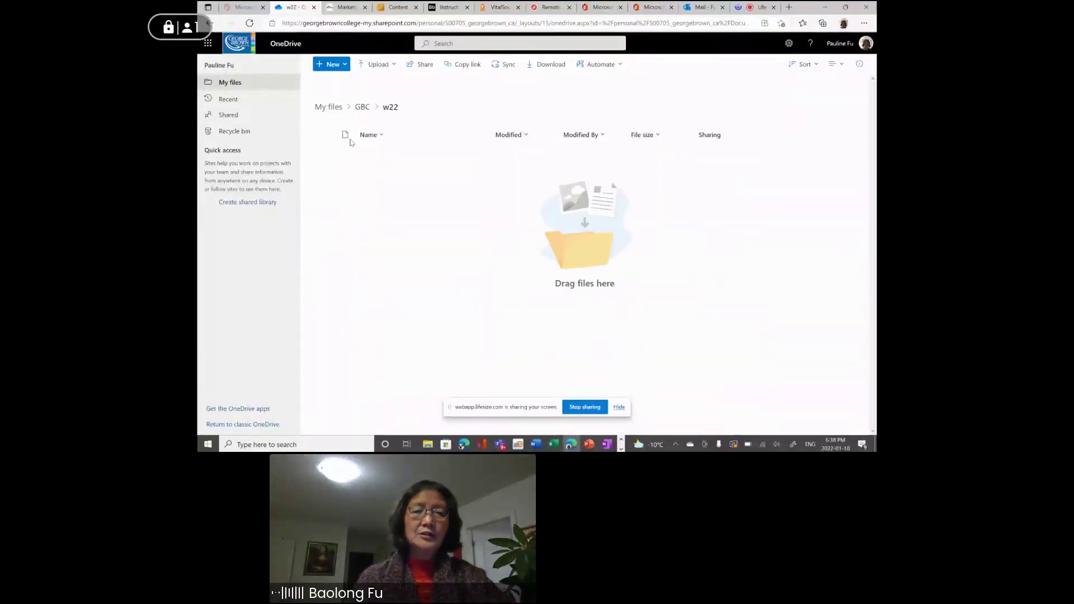
# Add a comp1115 subfolder inside w22 and open it.
pyautogui.click(330, 65)
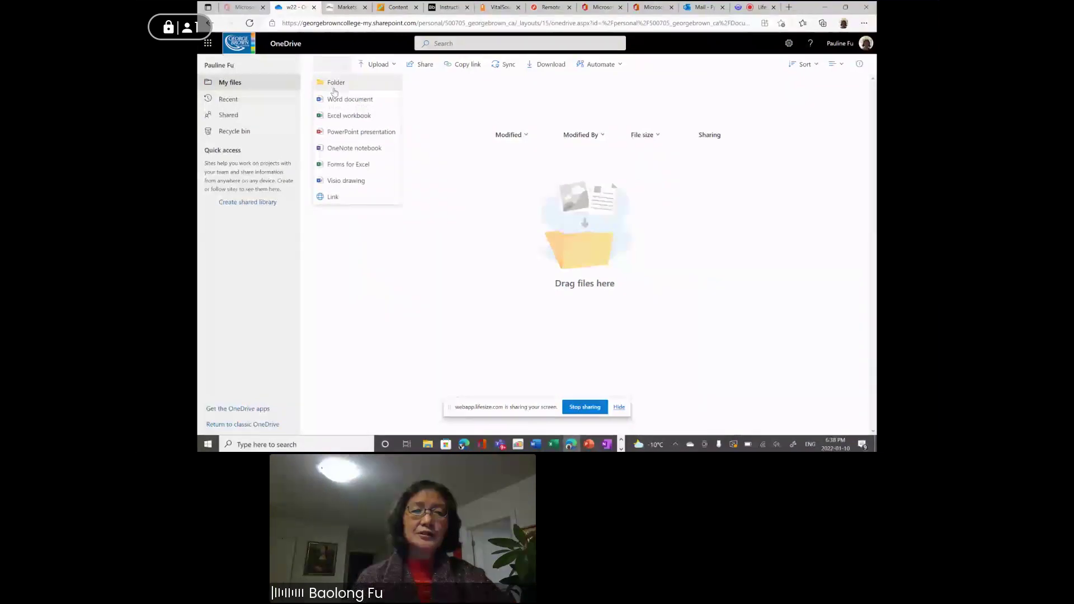
pyautogui.click(334, 84)
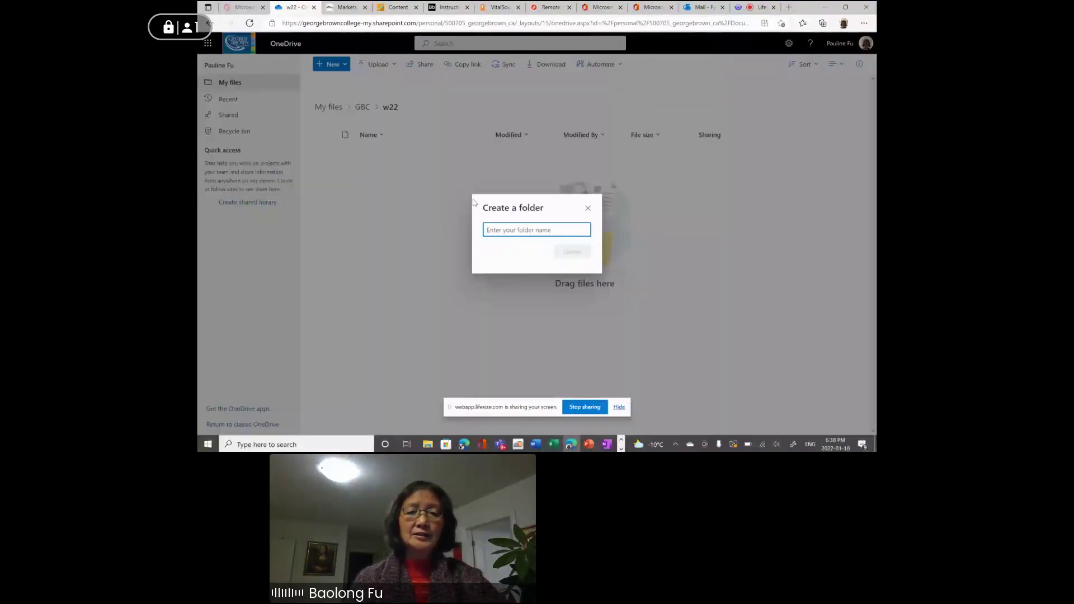
pyautogui.write('com')
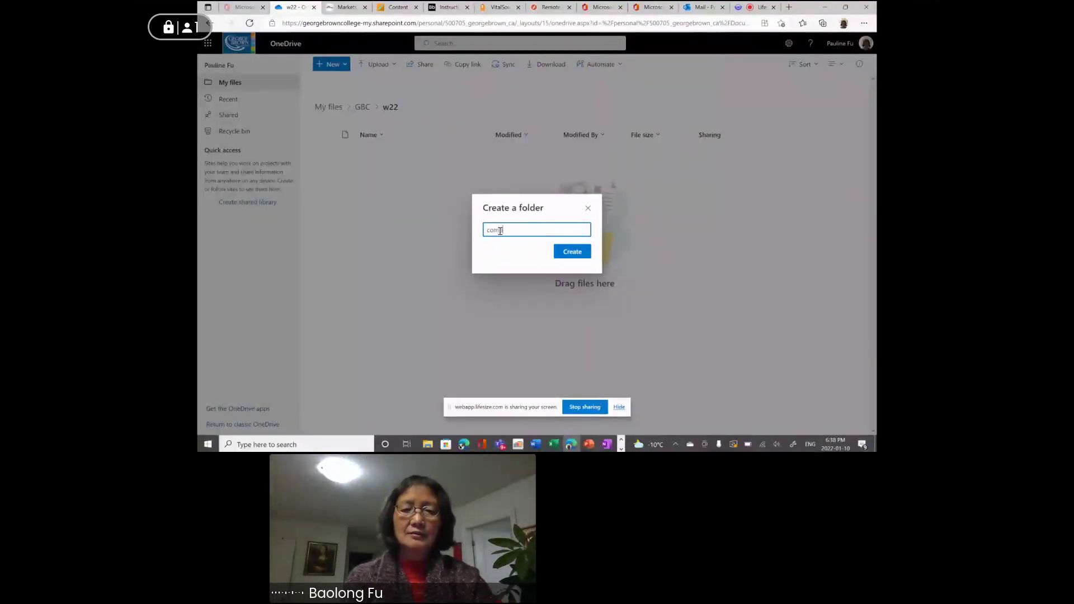
pyautogui.write('p1115')
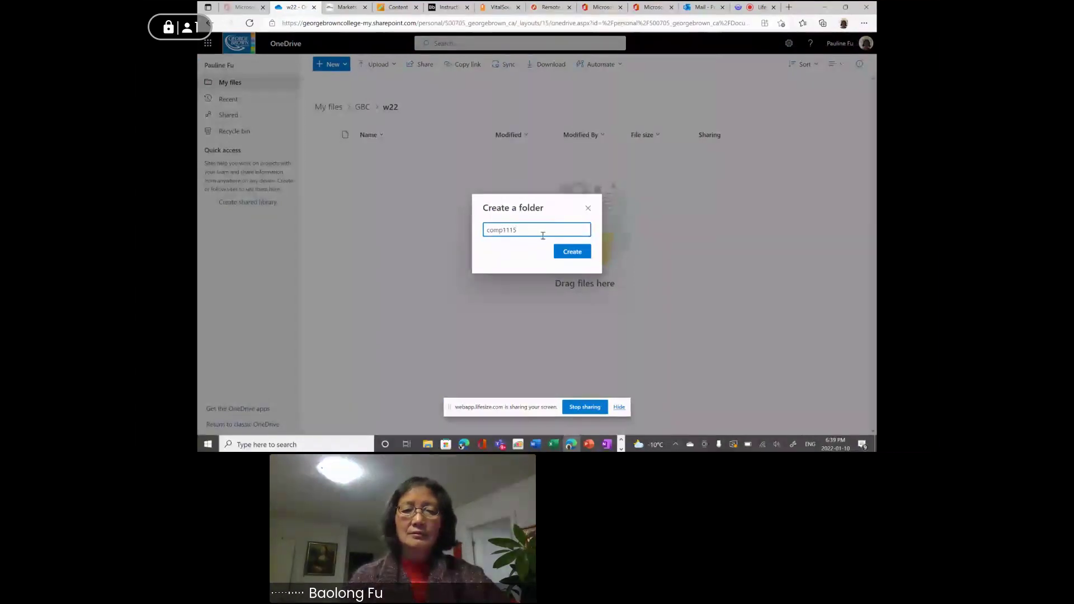
pyautogui.click(573, 258)
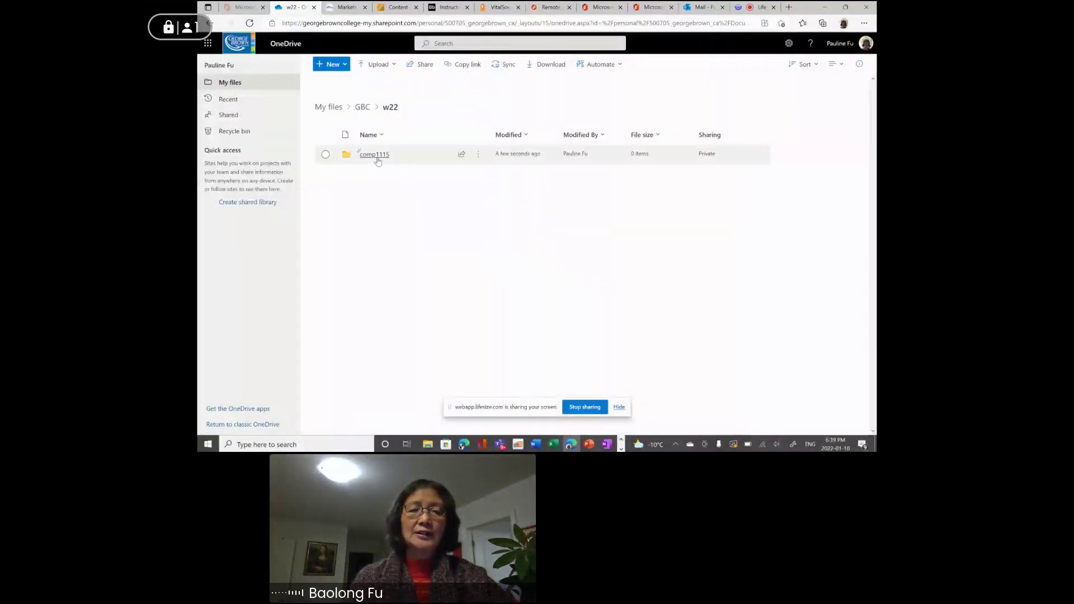
pyautogui.click(375, 155)
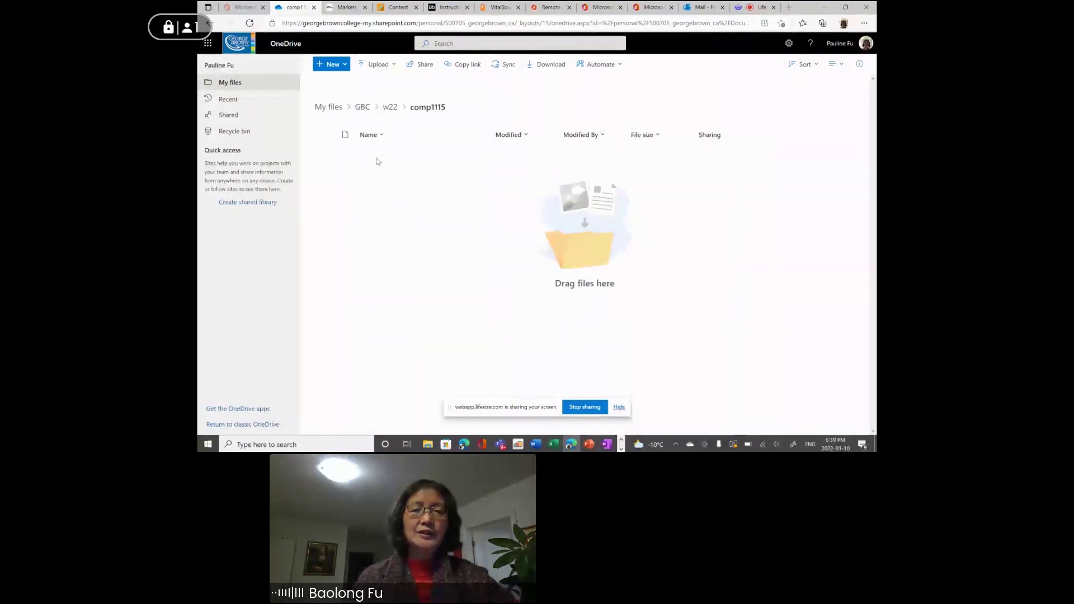
pyautogui.click(379, 66)
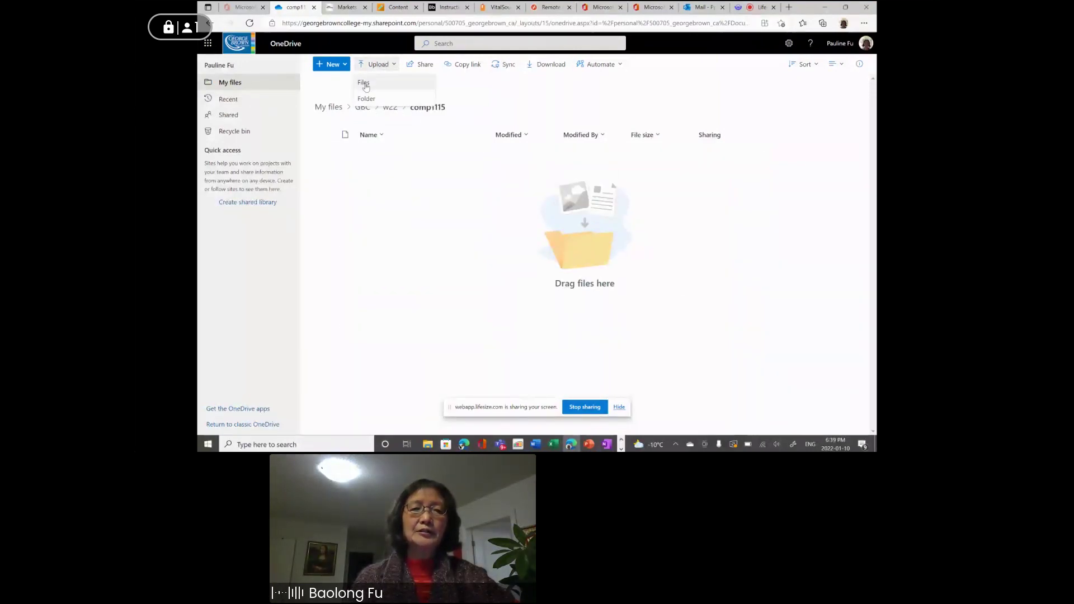
# Upload TakeGuidedTour.mpp from Downloads into comp1115, then go to Project's Open page remotely.
pyautogui.click(365, 82)
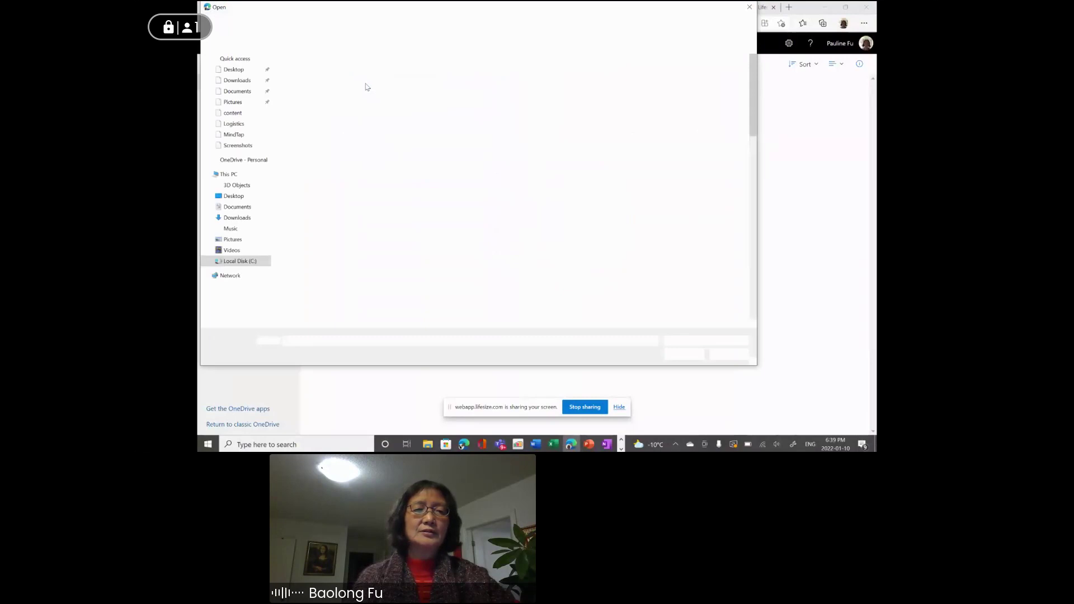
pyautogui.click(245, 82)
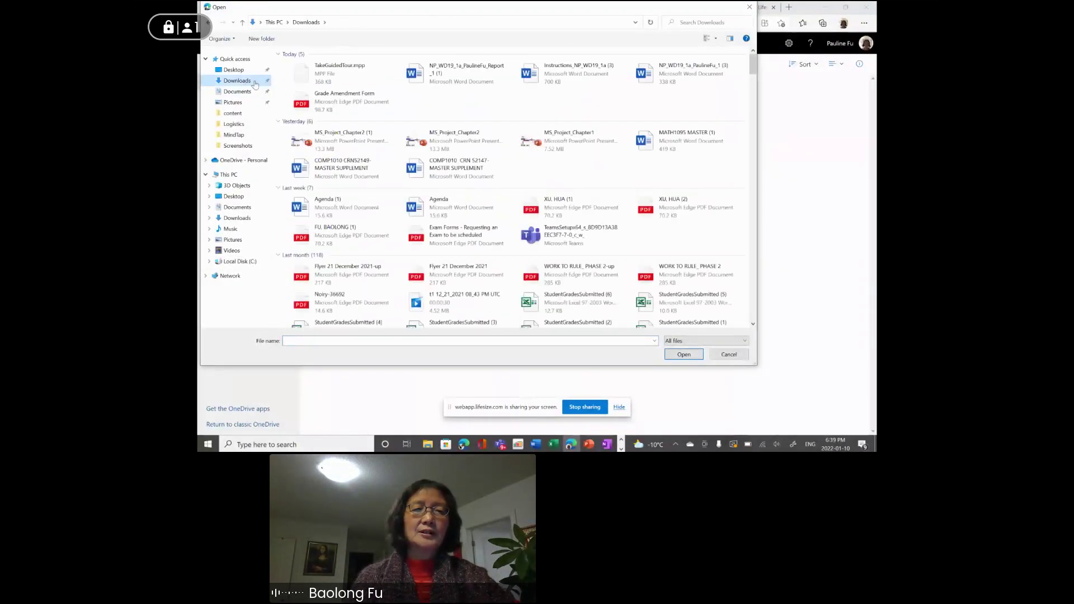
pyautogui.click(308, 77)
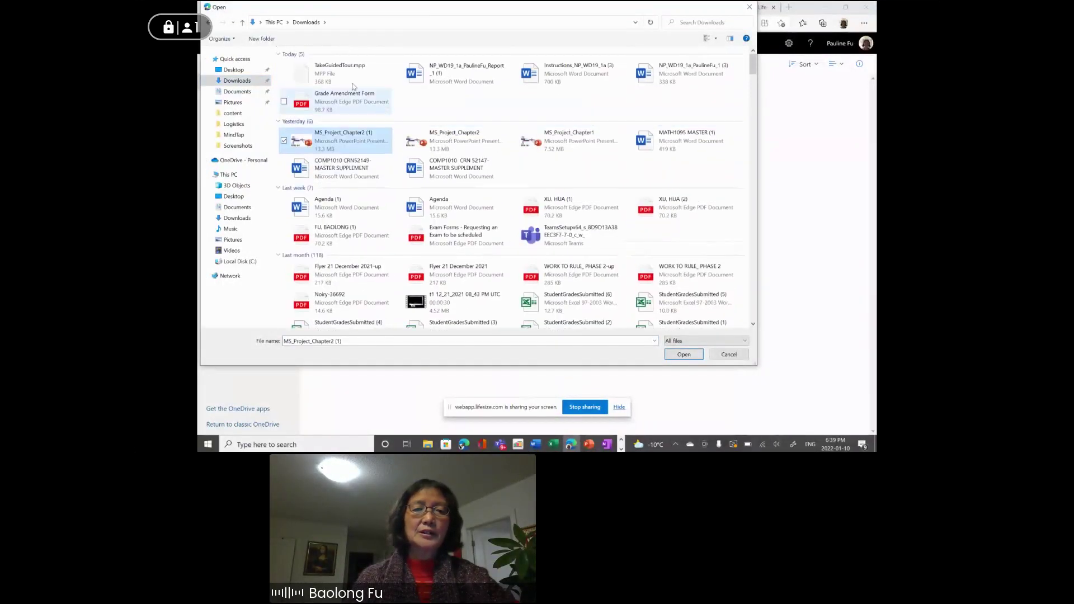
pyautogui.click(334, 75)
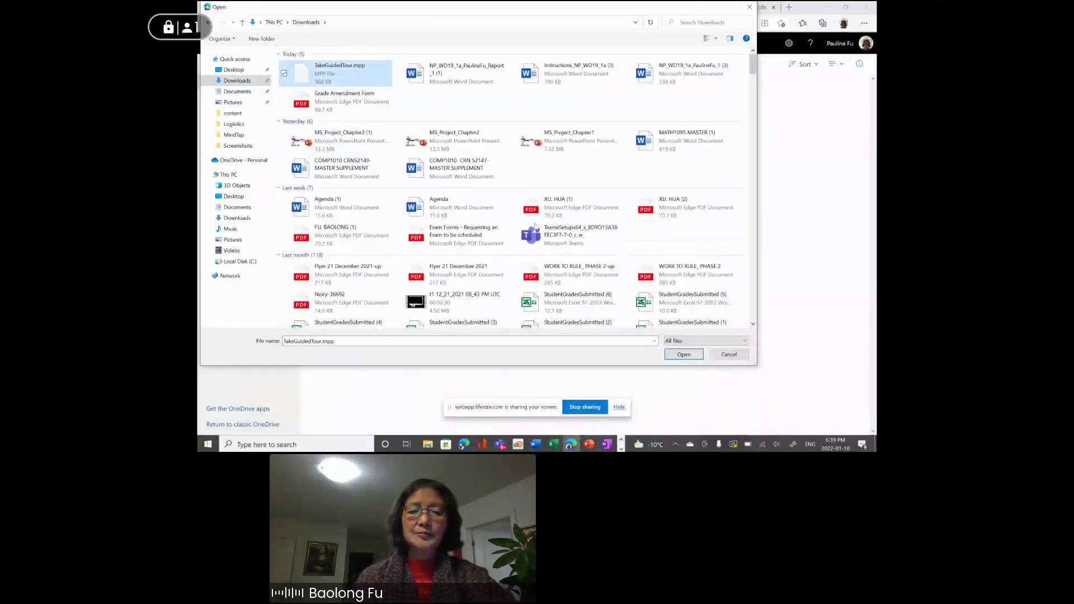
pyautogui.click(675, 357)
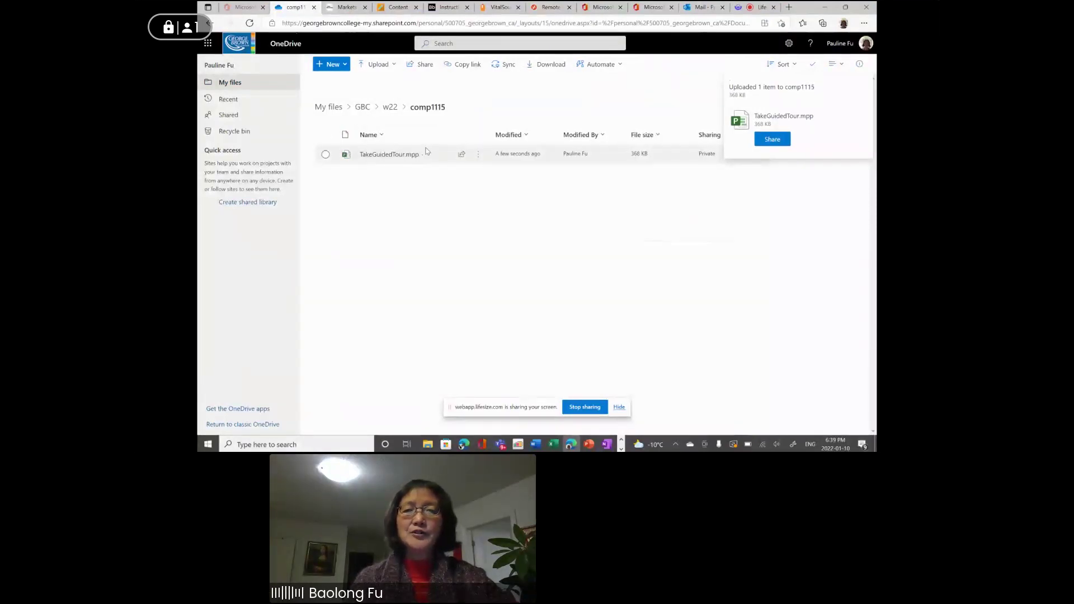
pyautogui.click(551, 8)
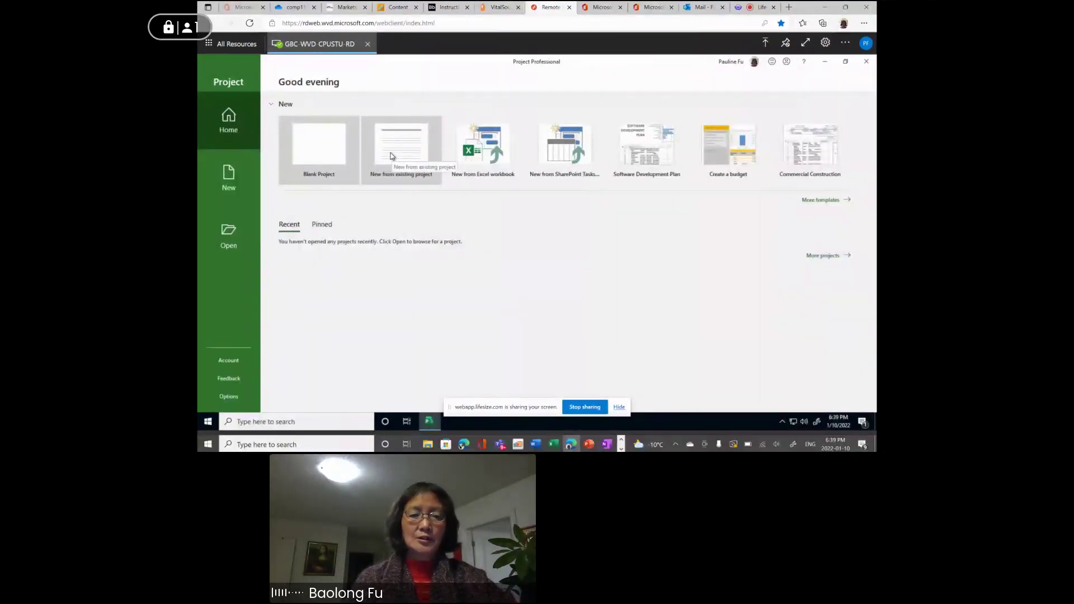
pyautogui.click(226, 231)
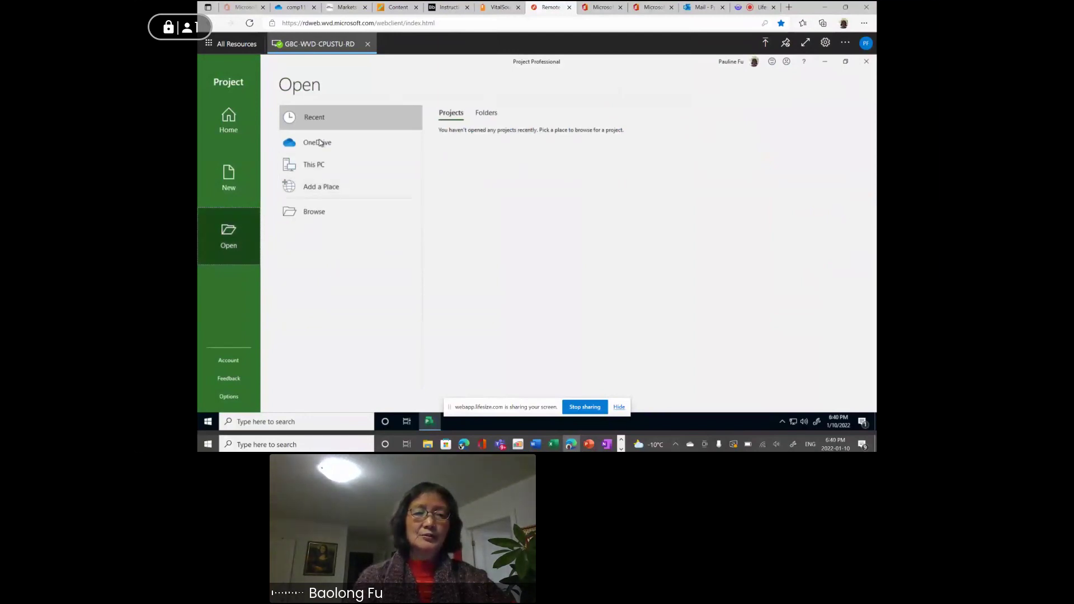
# Sign Project in to OneDrive by adding the college account's e-mail and password.
pyautogui.click(317, 144)
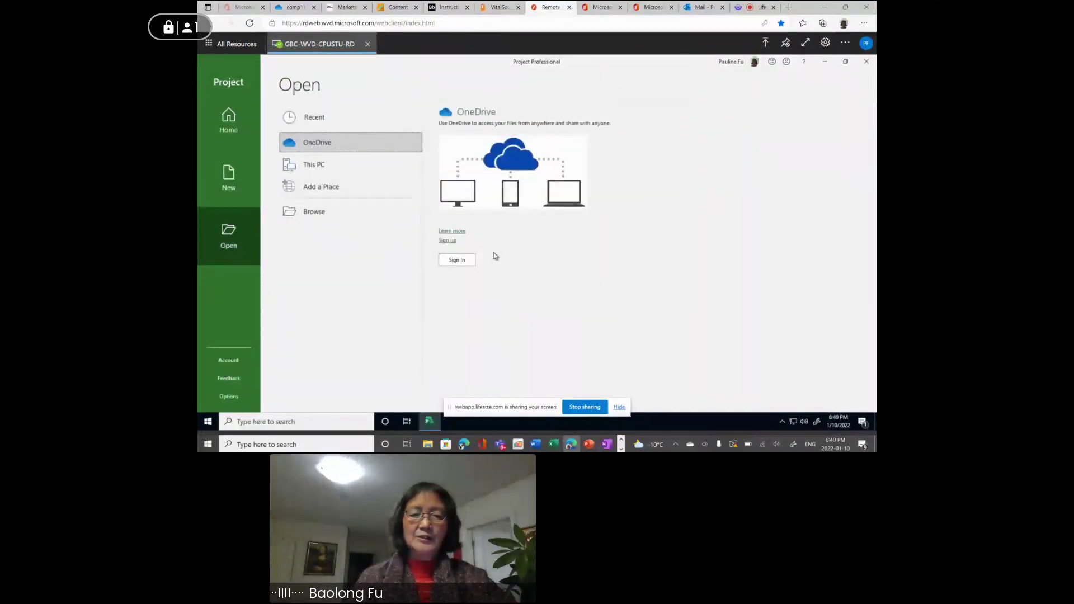
pyautogui.click(461, 265)
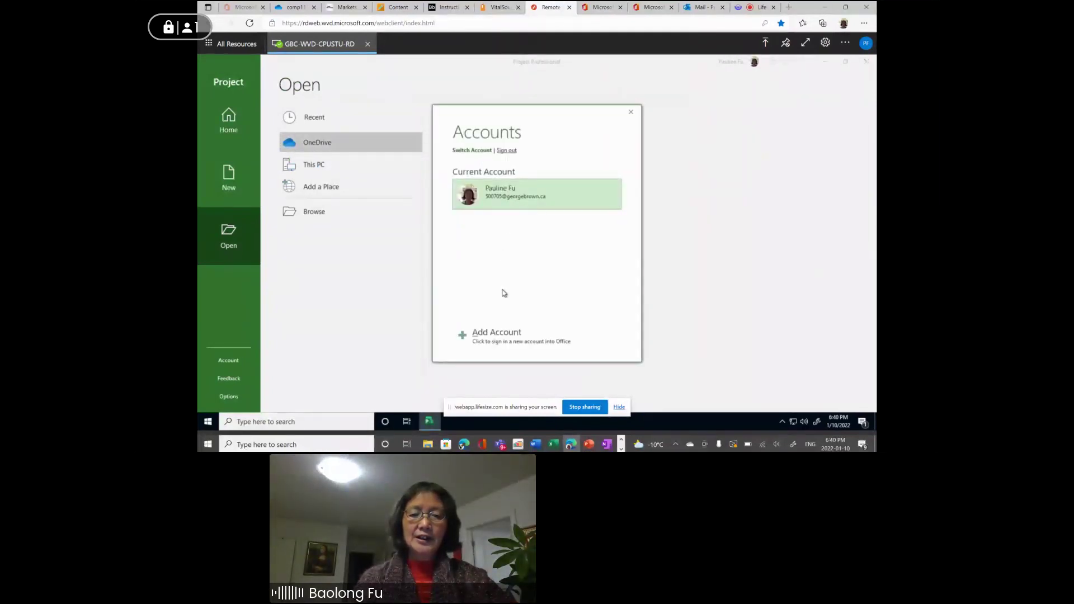
pyautogui.click(497, 336)
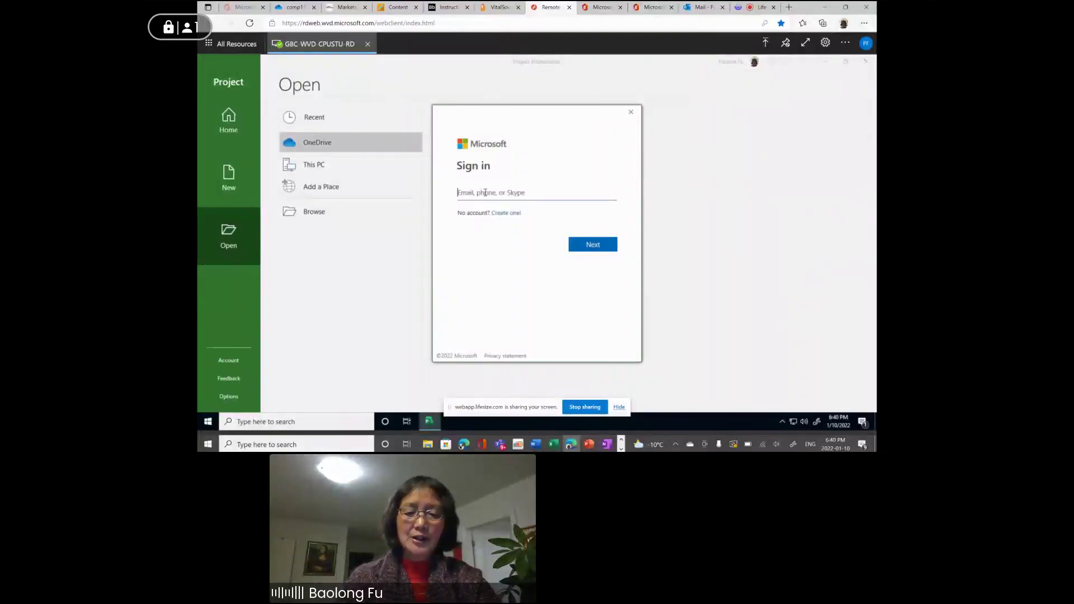
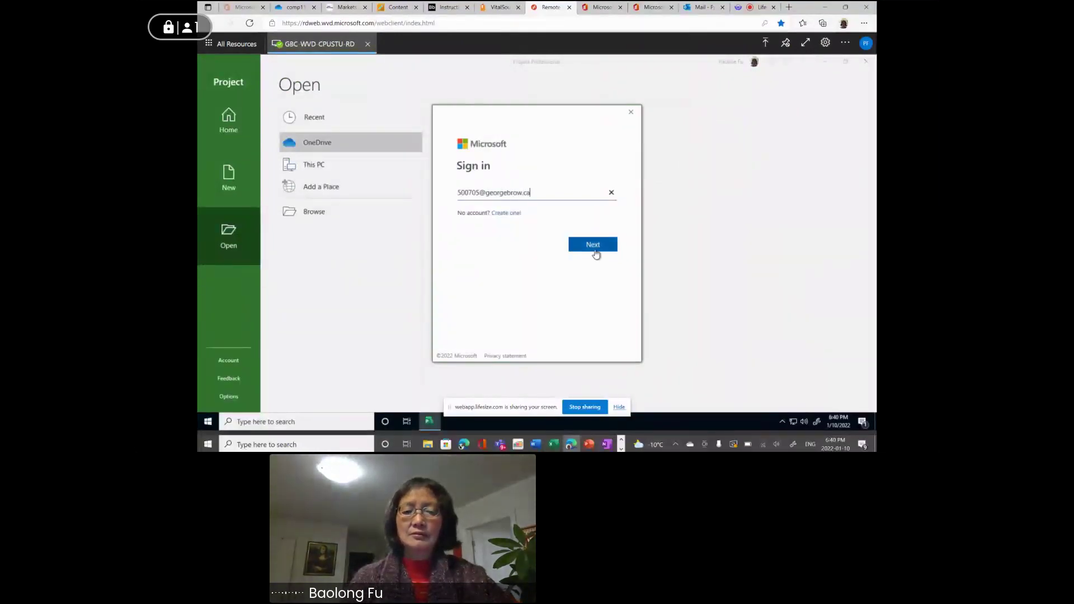
pyautogui.click(596, 252)
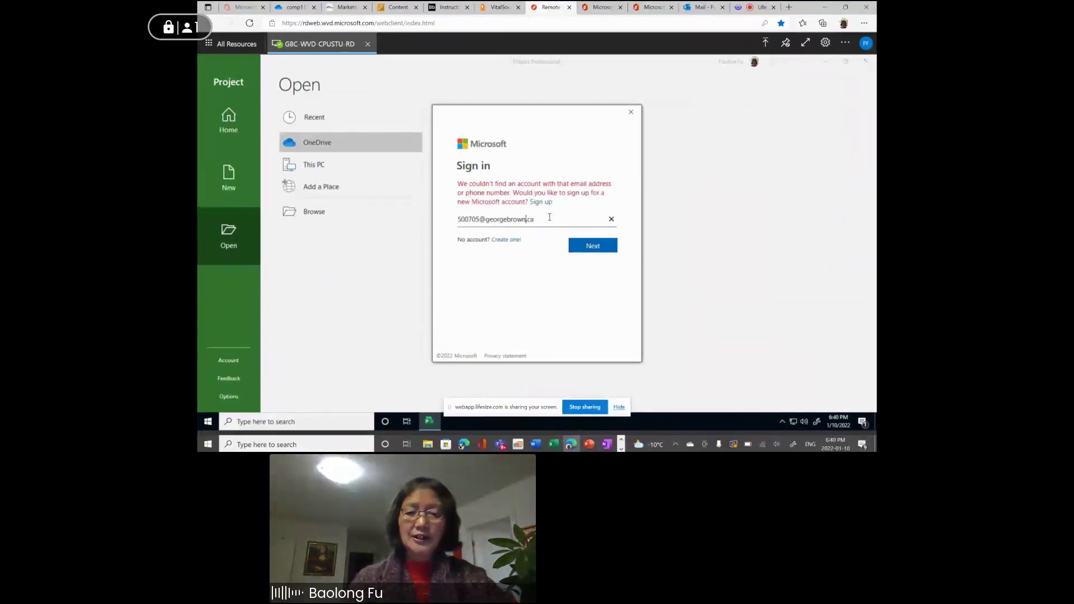
pyautogui.click(582, 246)
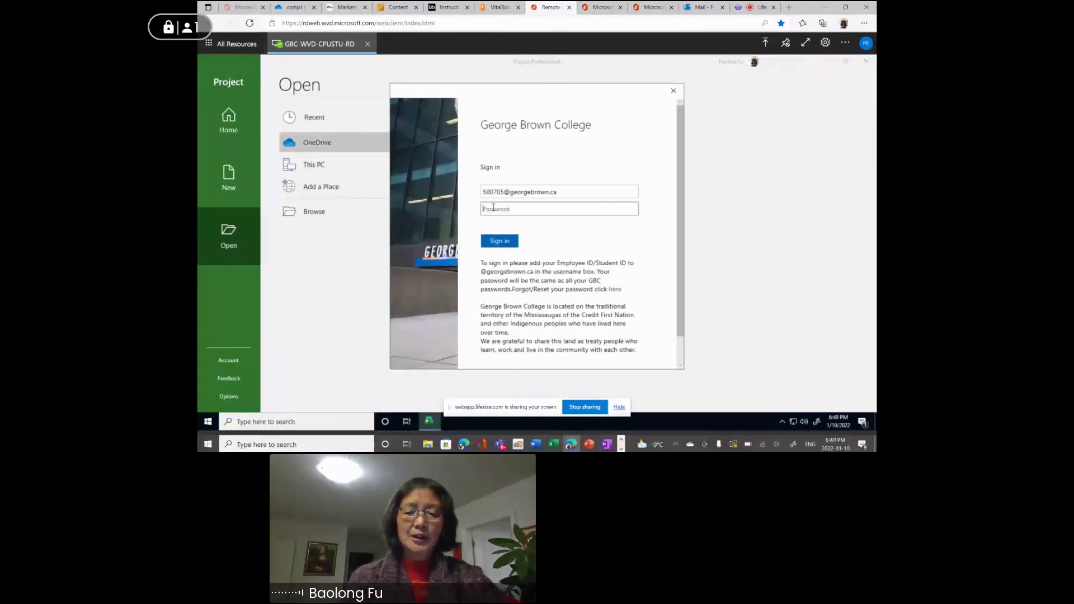
pyautogui.write('*')
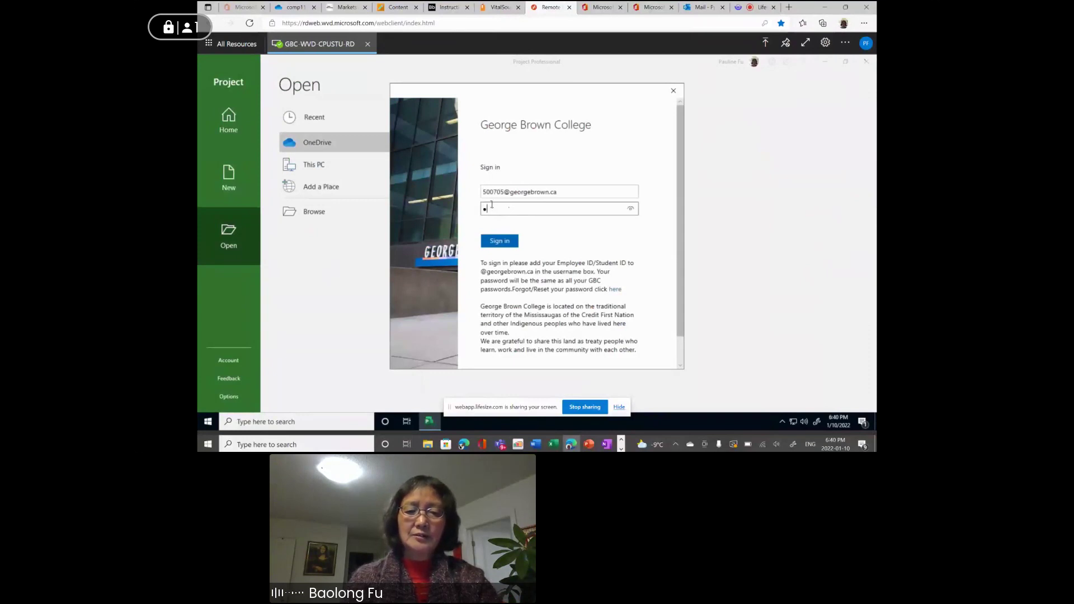
pyautogui.write('****')
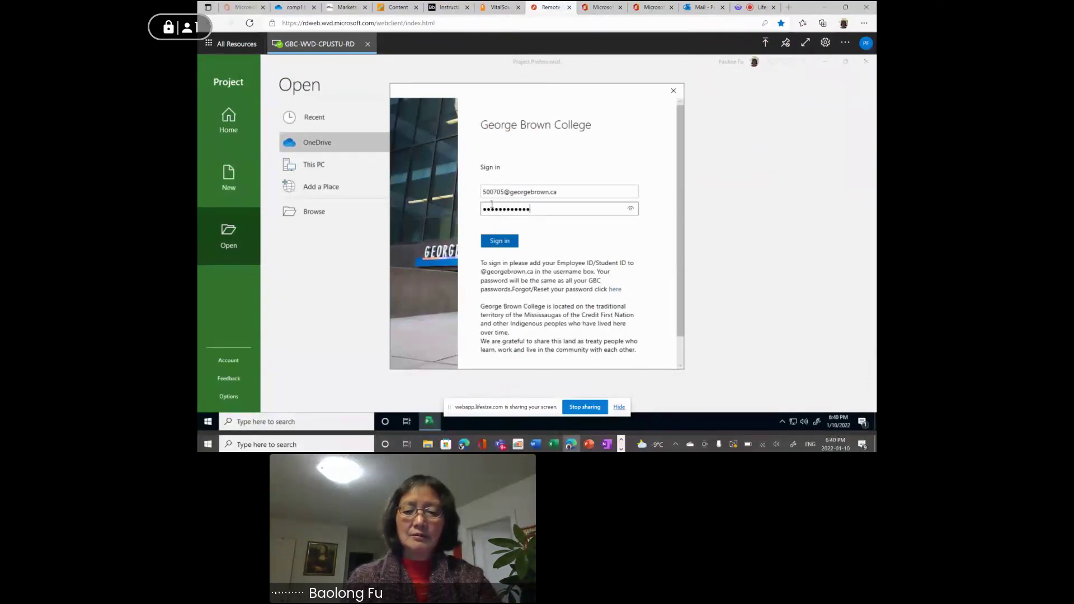
pyautogui.click(499, 240)
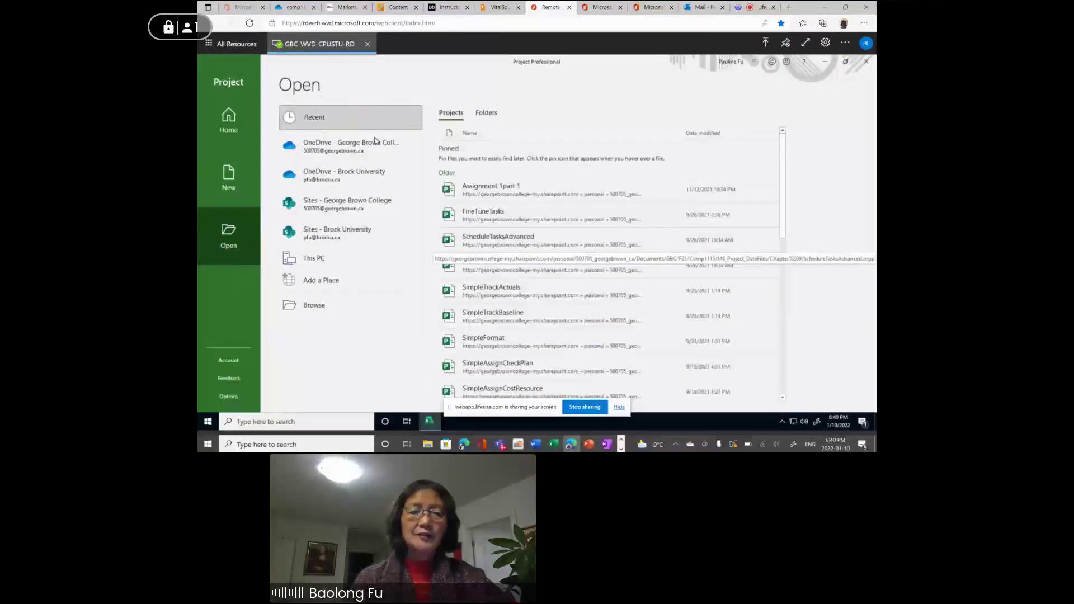
# Open TakeGuidedTour from OneDrive - George Brown College > GBC > w22 > comp1115.
pyautogui.click(329, 150)
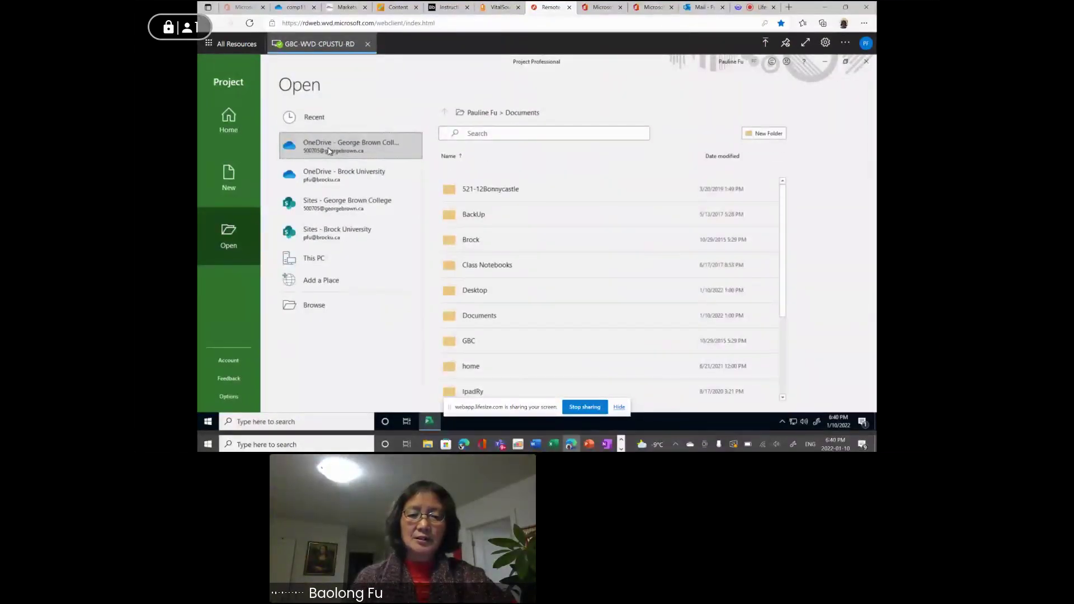
pyautogui.click(471, 342)
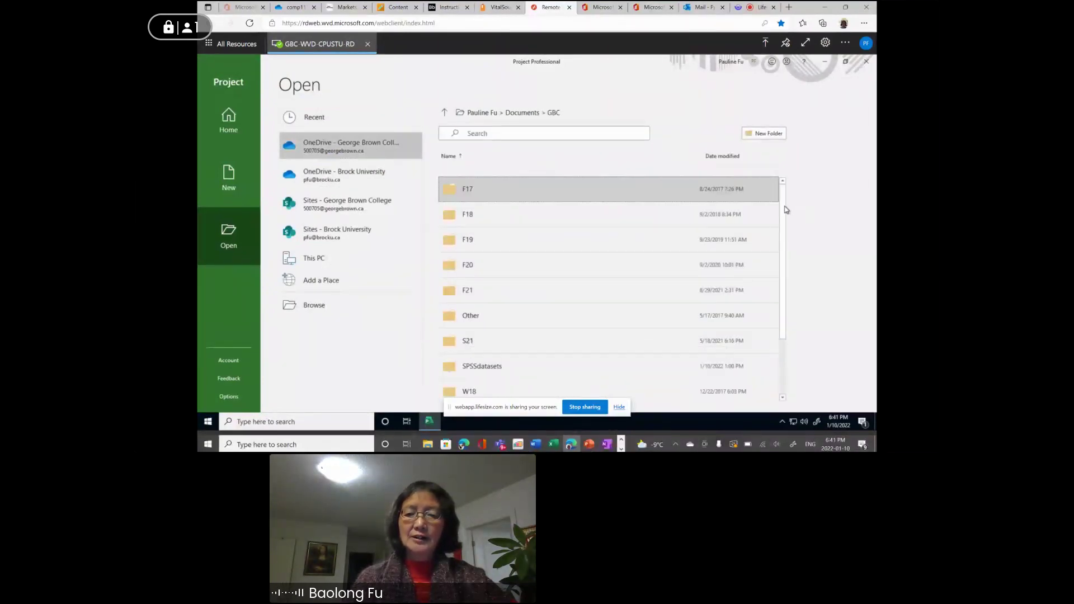
pyautogui.scroll(-3, 784, 295)
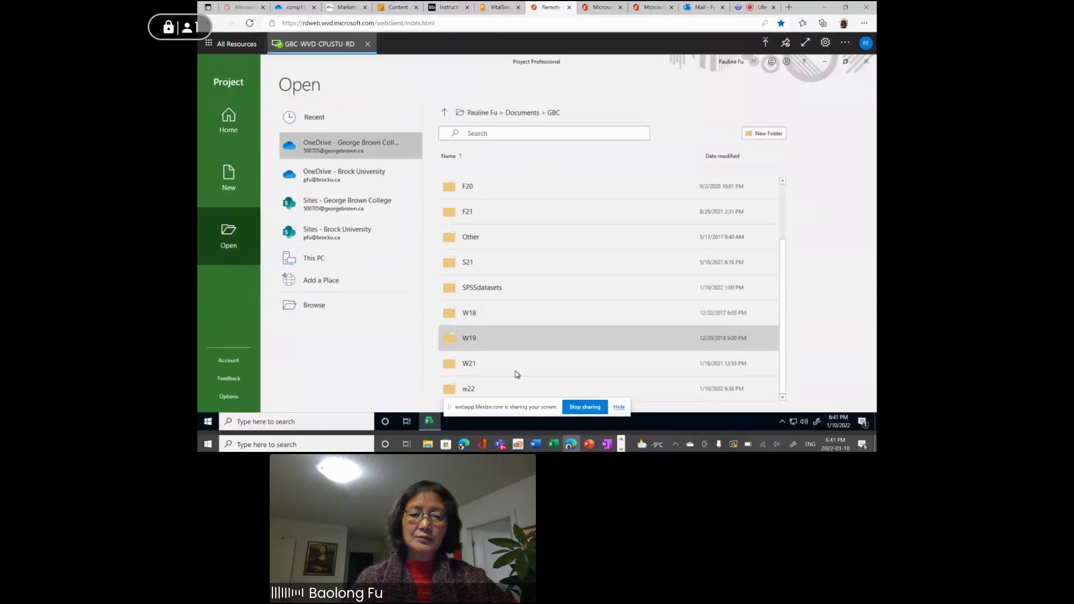
pyautogui.click(463, 390)
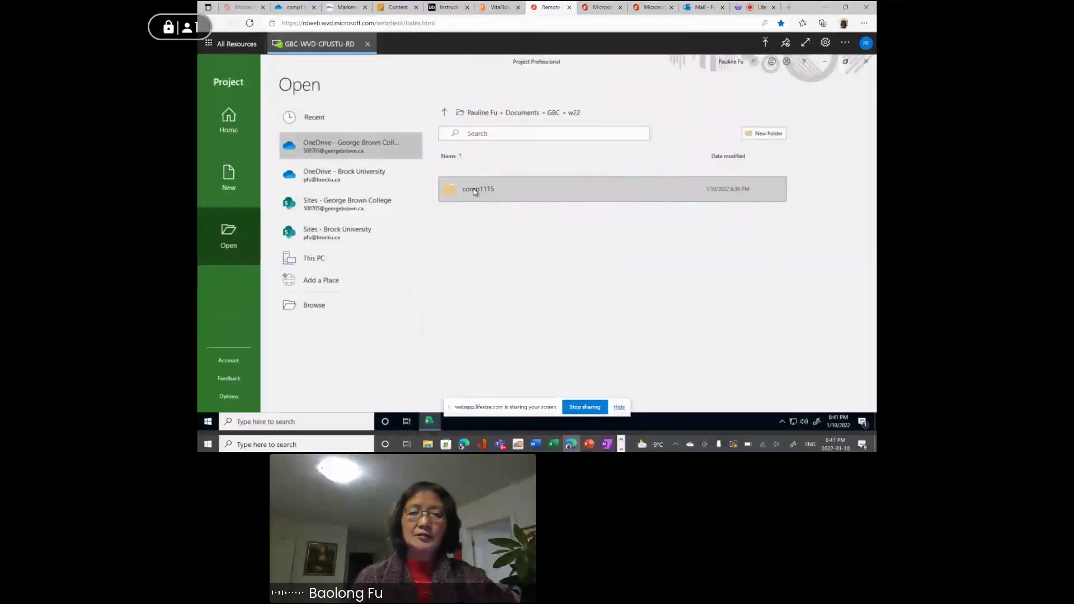
pyautogui.click(472, 191)
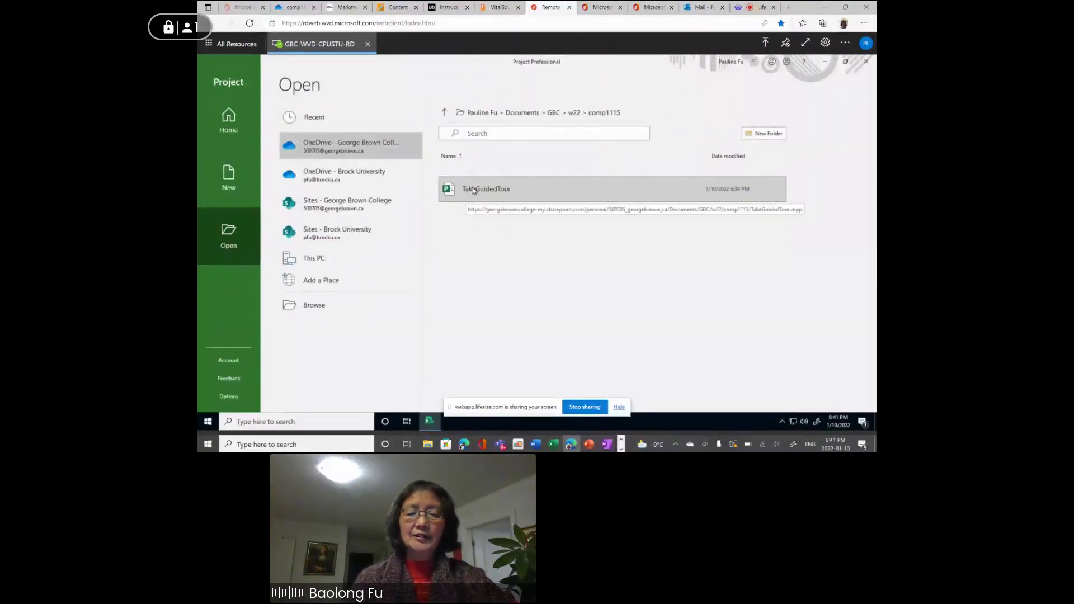
pyautogui.click(472, 190)
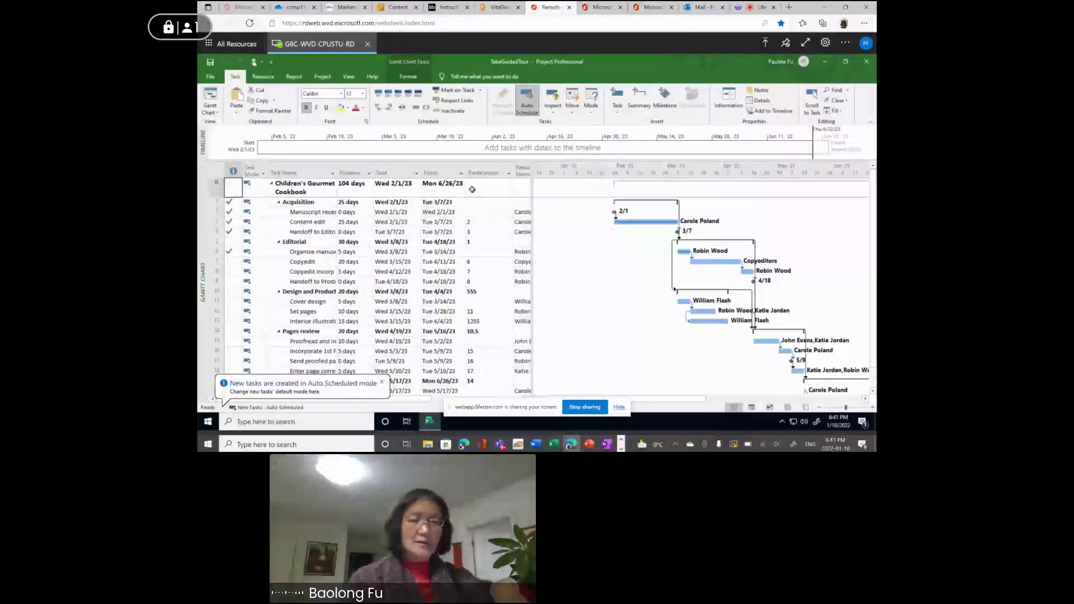
# Move the OneNote lesson notes lower and restore the Project window to a smaller size.
pyautogui.click(607, 444)
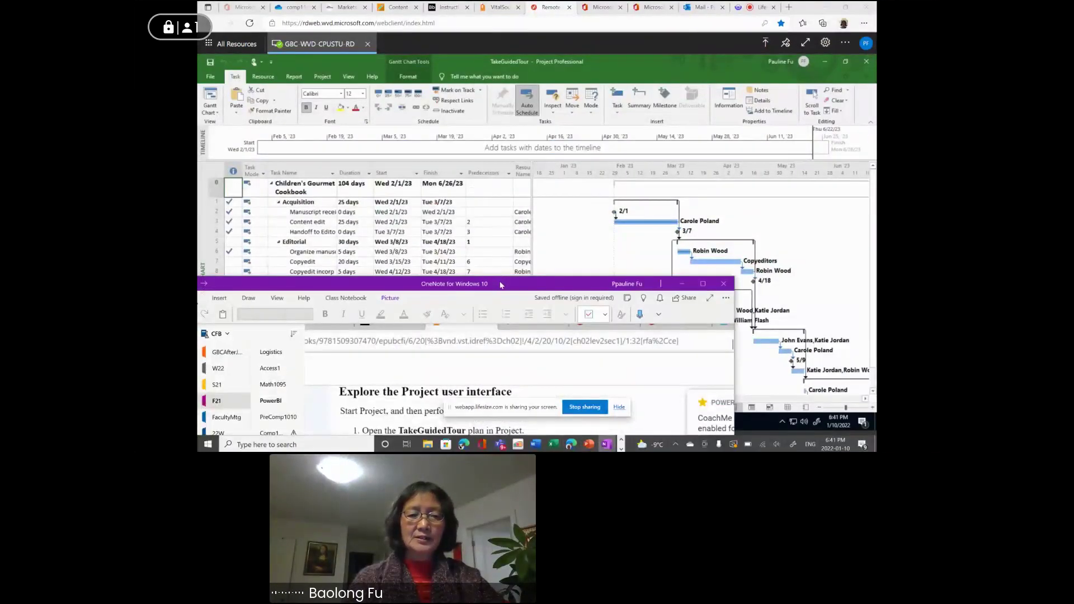
pyautogui.moveTo(505, 281); pyautogui.dragTo(505, 310)
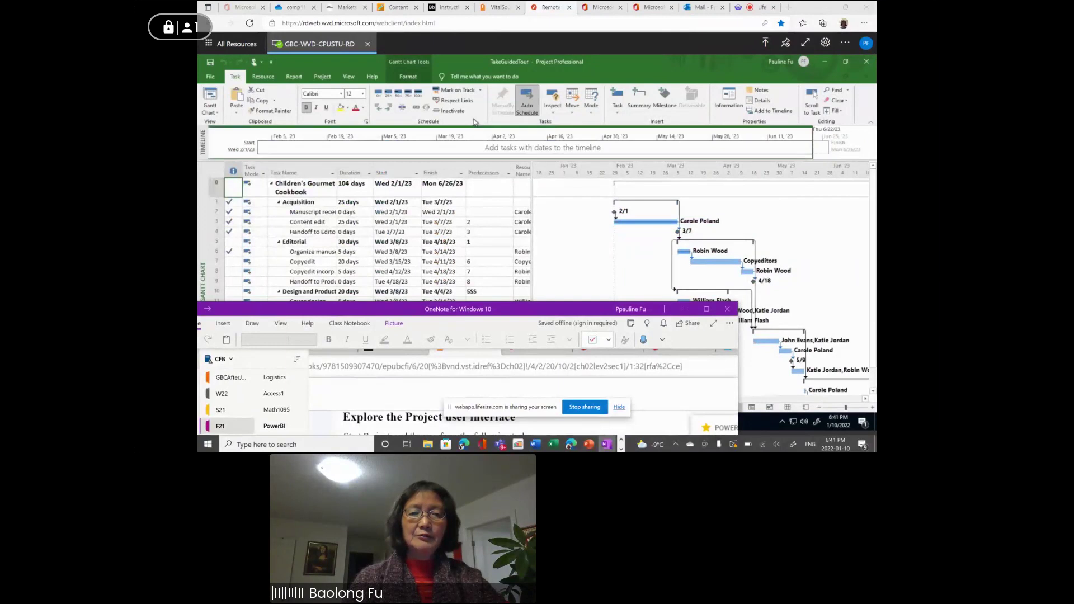
pyautogui.click(462, 63)
pyautogui.doubleClick(462, 61)
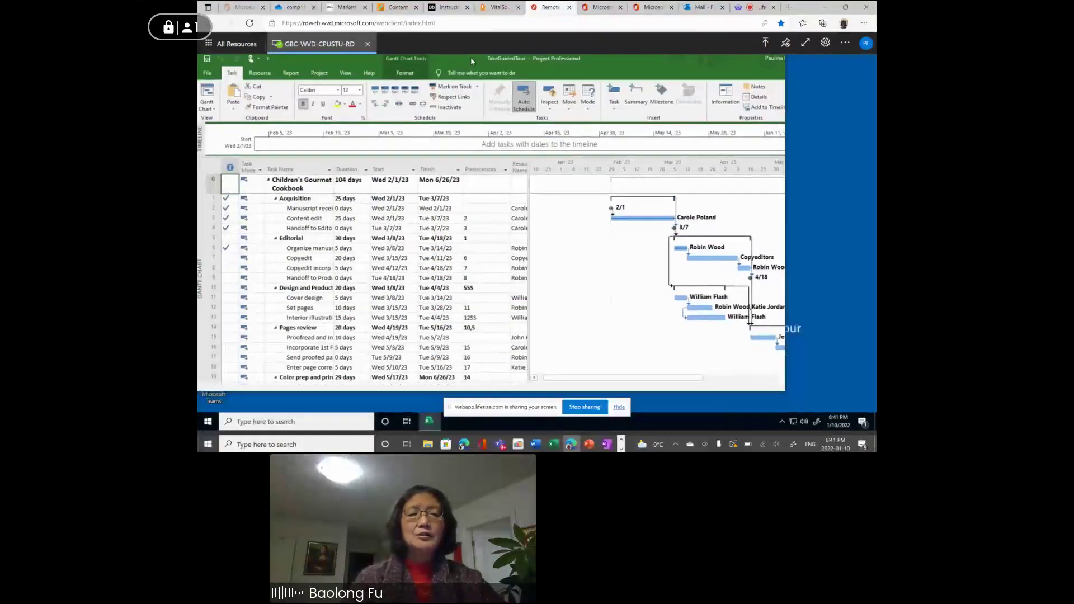
pyautogui.moveTo(469, 66); pyautogui.dragTo(485, 68)
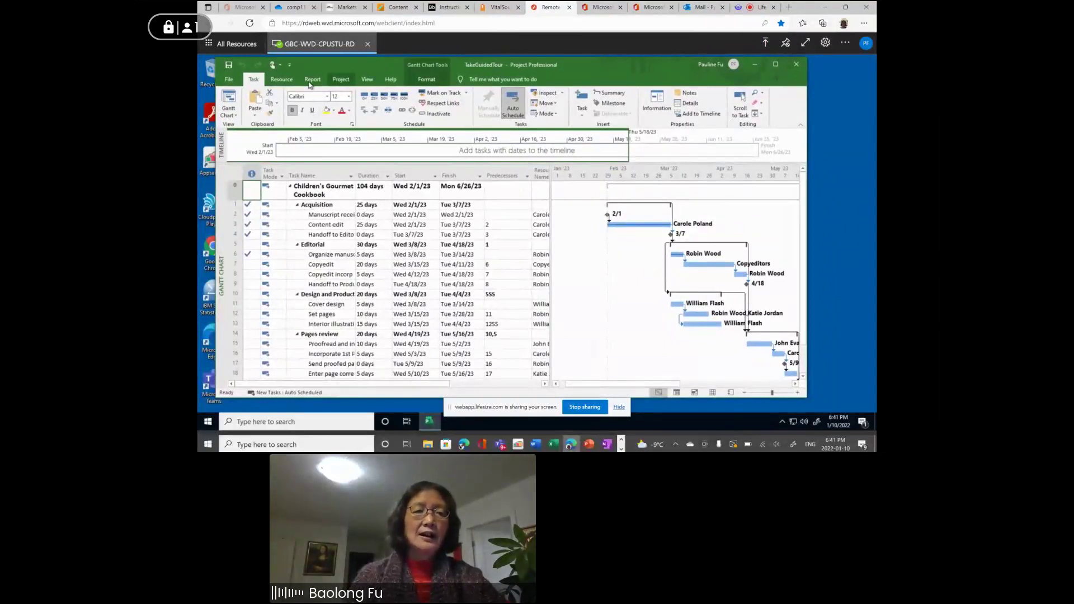
pyautogui.click(229, 80)
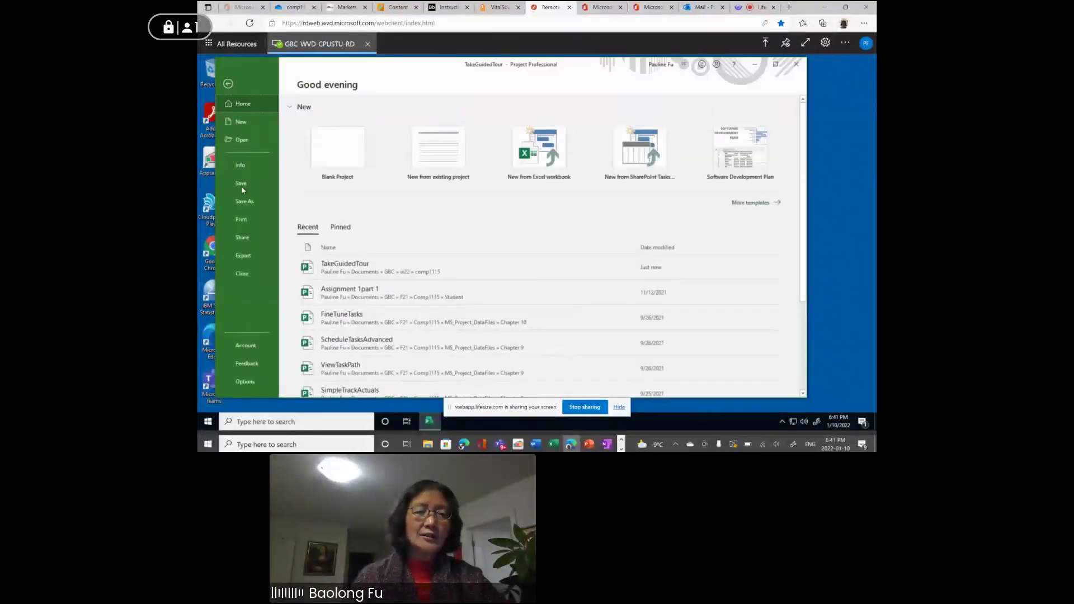
# Save As into the pinned comp1115 folder, appending _PF to the TakeGuidedTour file name.
pyautogui.click(249, 202)
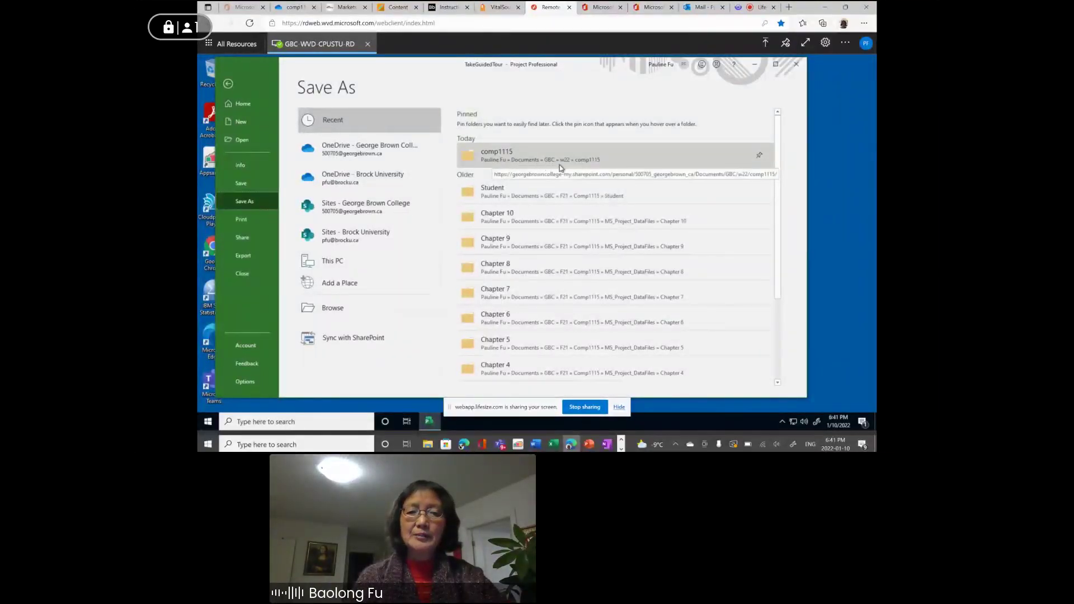
pyautogui.click(492, 155)
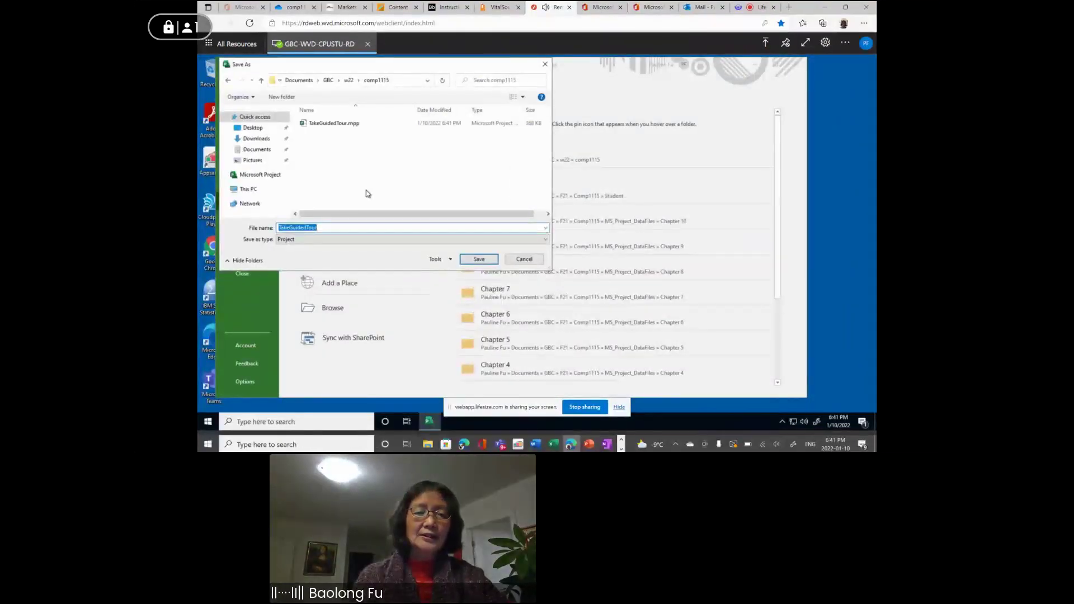
pyautogui.click(324, 228)
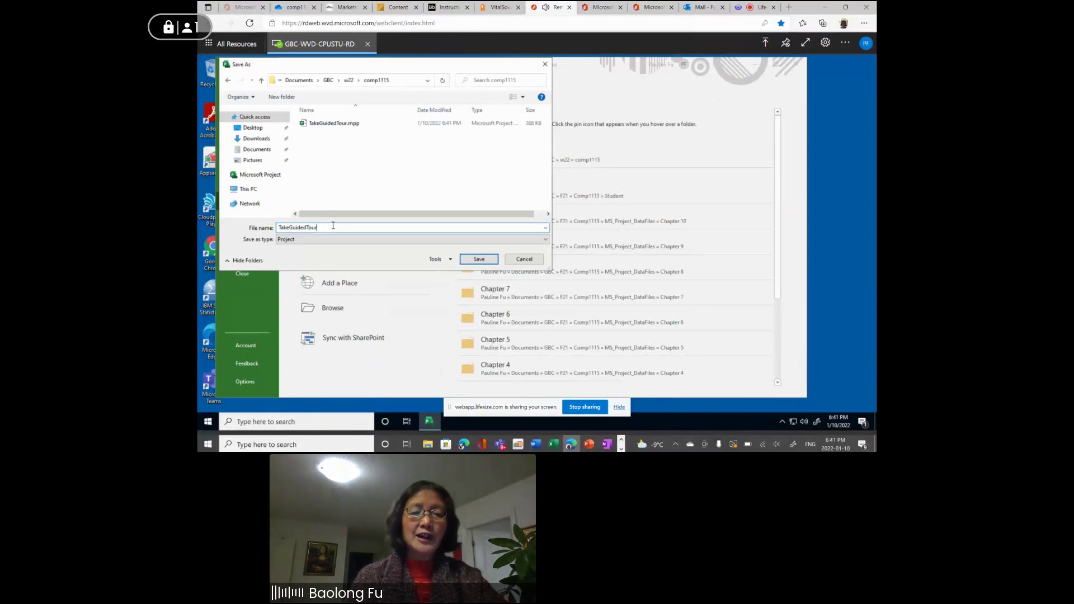
pyautogui.write('_')
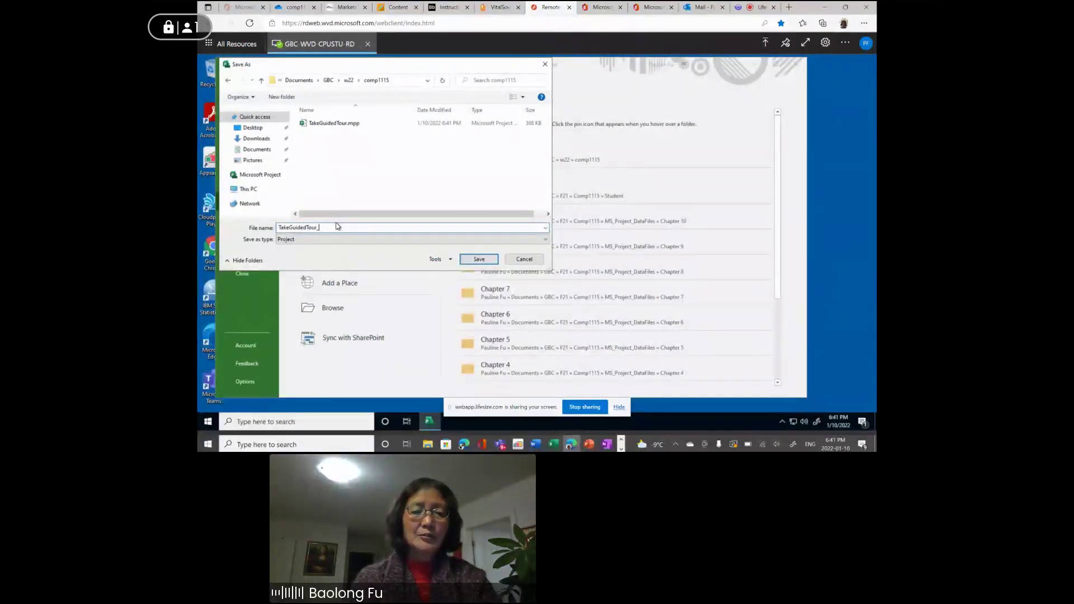
pyautogui.write('PF')
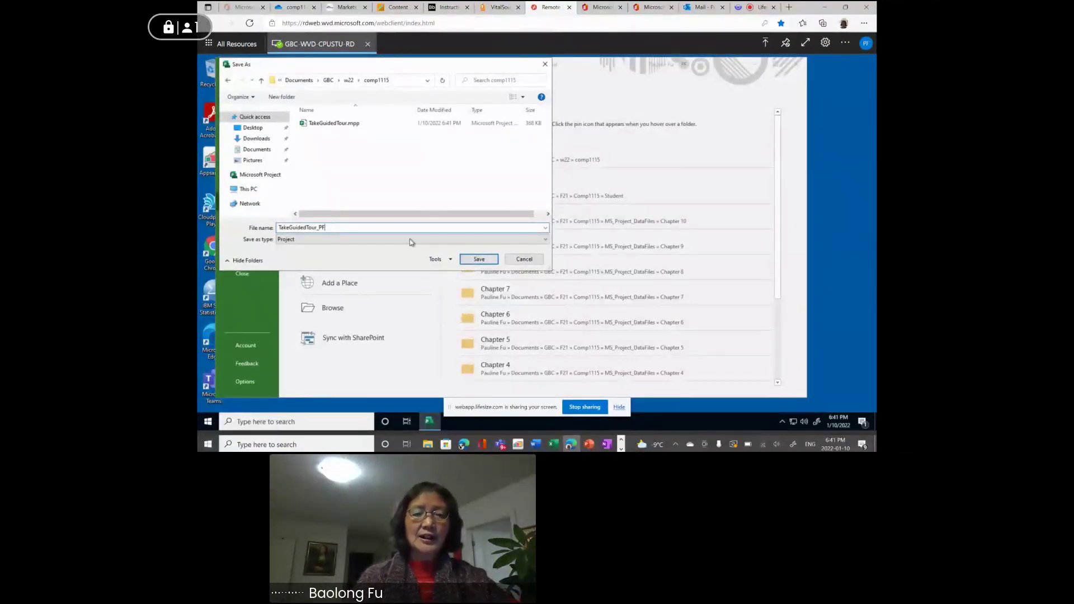
pyautogui.click(473, 260)
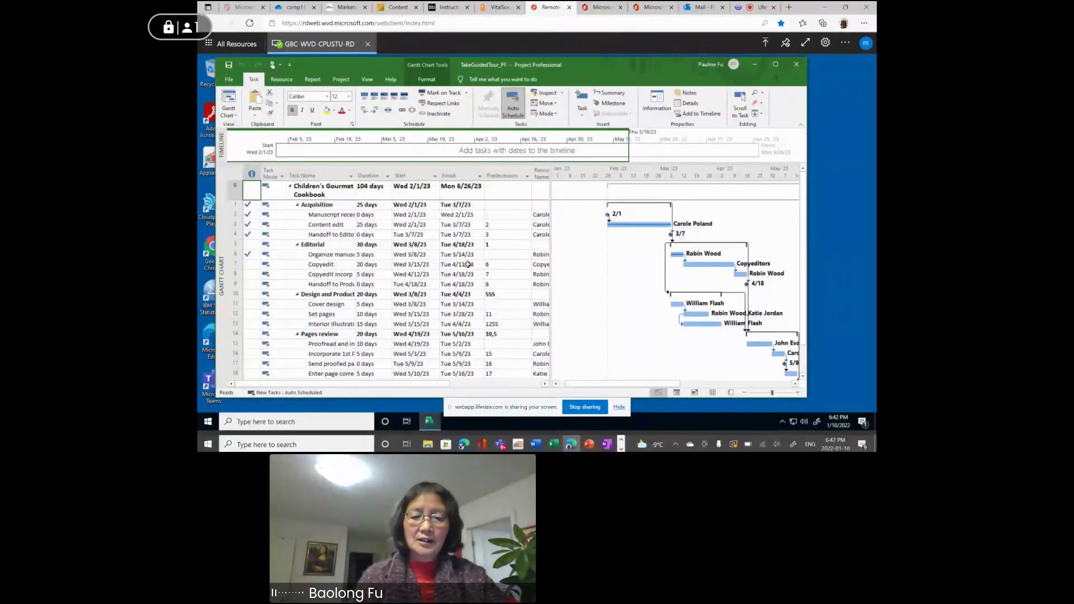
pyautogui.click(606, 443)
pyautogui.moveTo(527, 305); pyautogui.dragTo(603, 42)
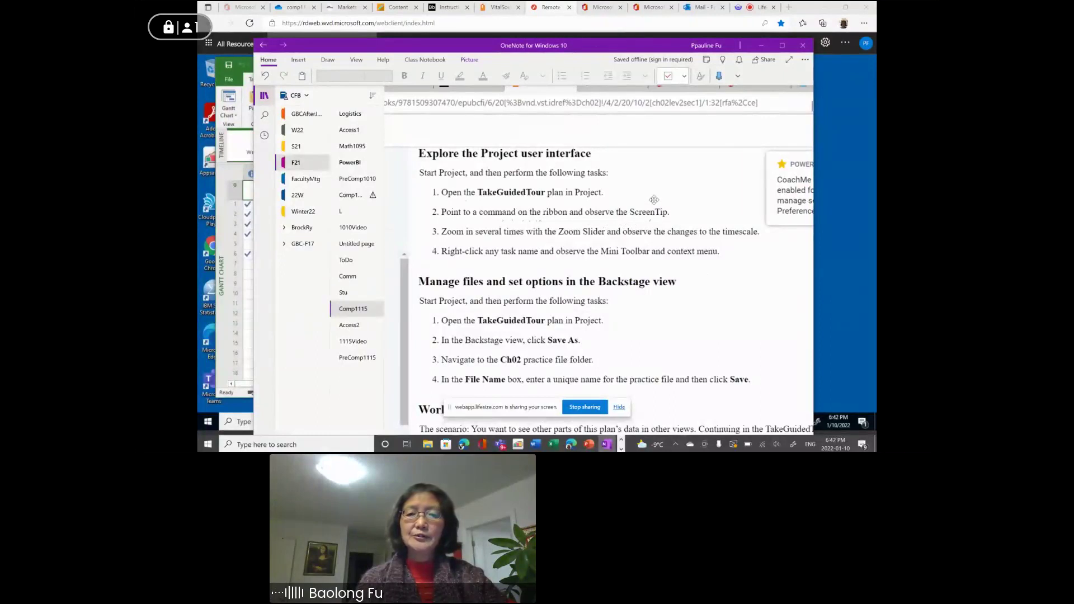
pyautogui.moveTo(603, 64); pyautogui.dragTo(566, 302)
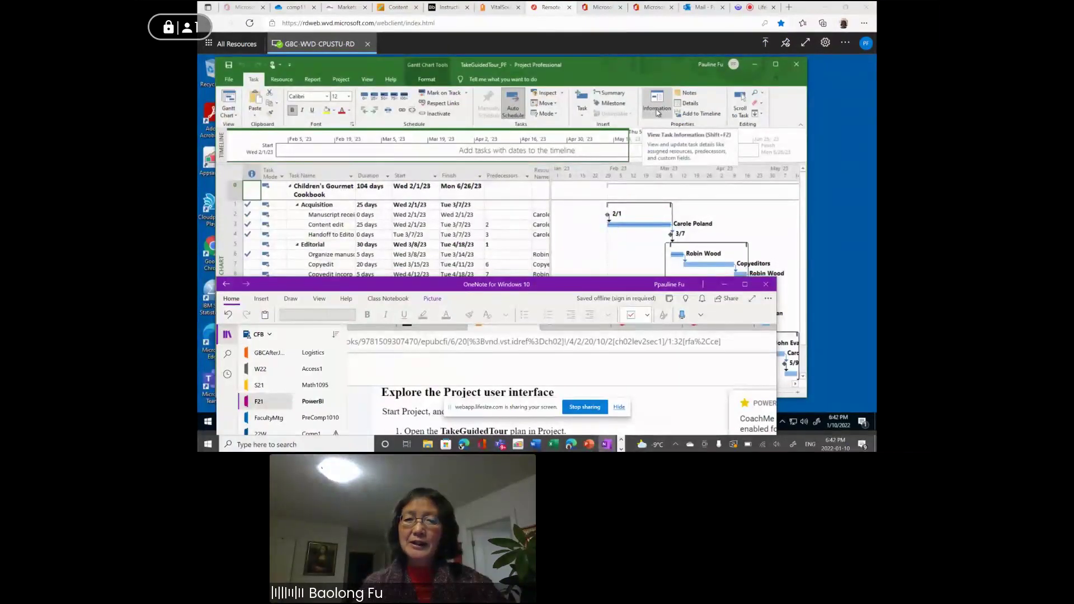
pyautogui.click(658, 112)
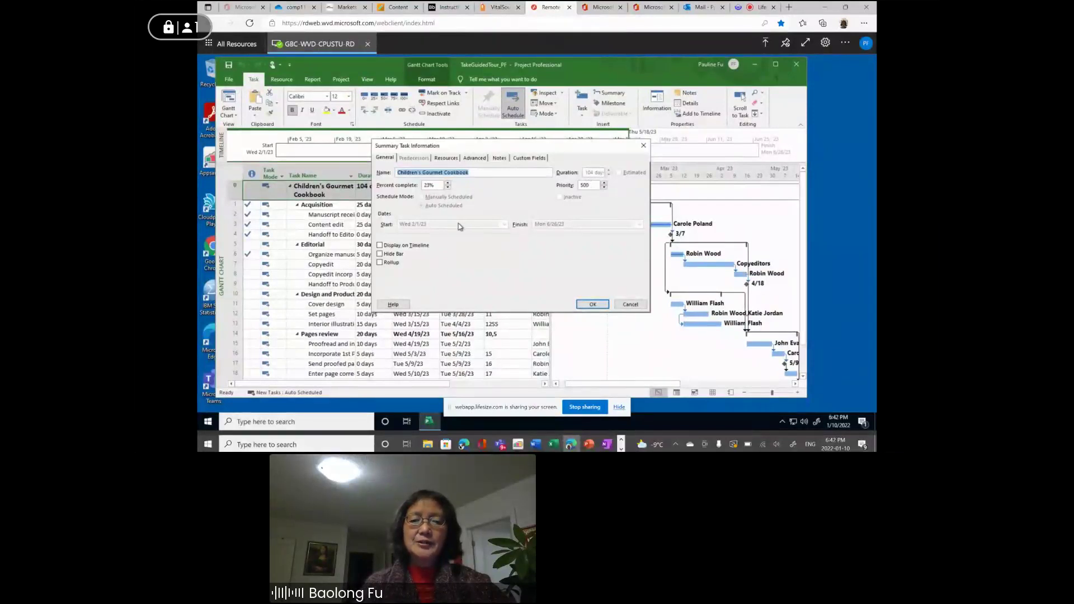
pyautogui.click(593, 305)
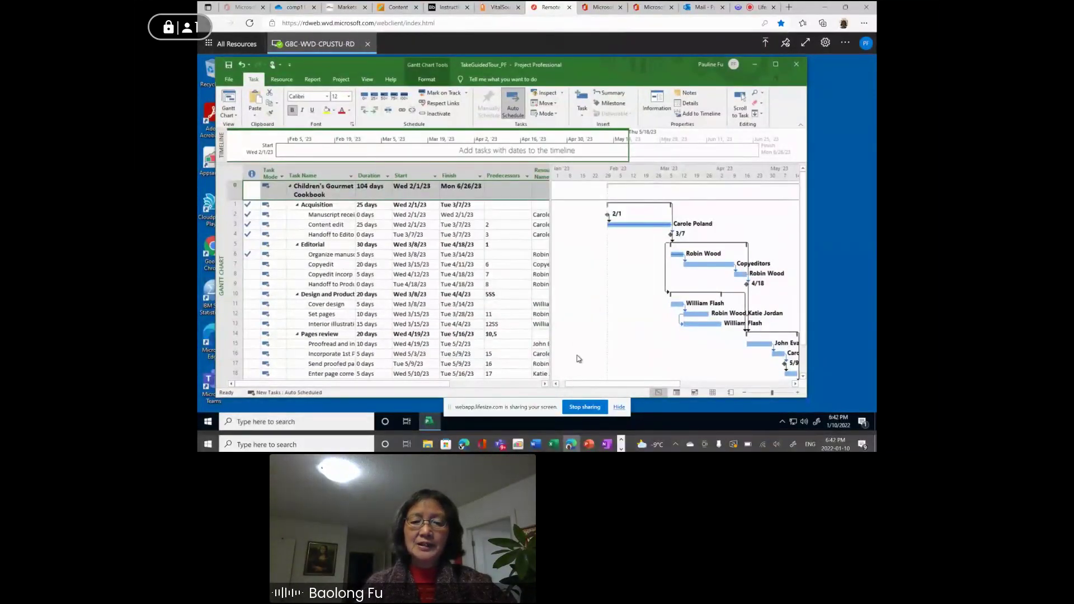
pyautogui.click(606, 444)
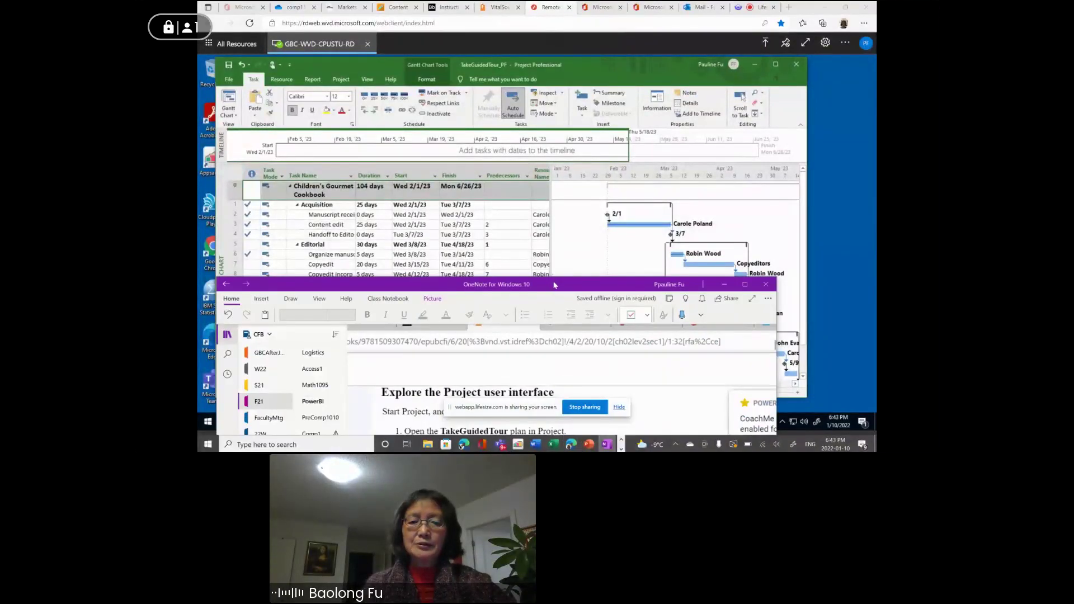
pyautogui.moveTo(556, 280); pyautogui.dragTo(571, 65)
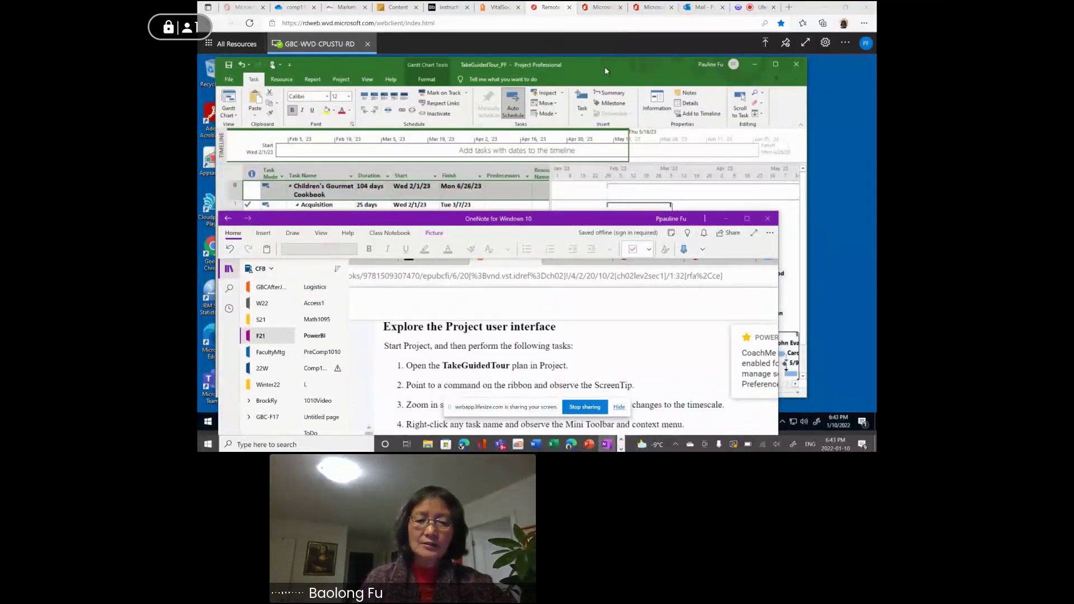
pyautogui.moveTo(571, 219); pyautogui.dragTo(575, 225)
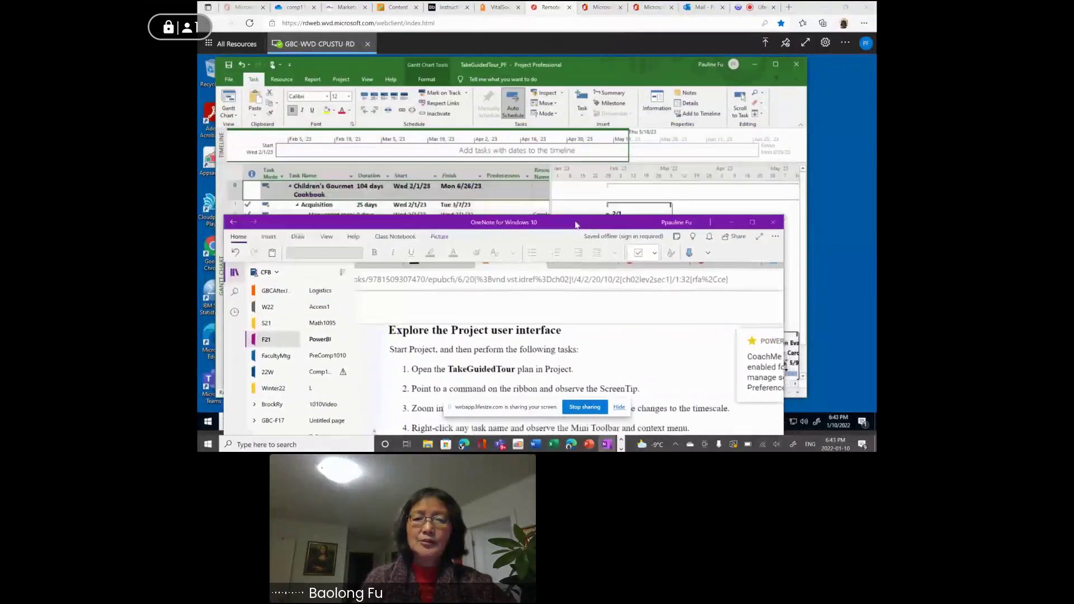
pyautogui.click(602, 66)
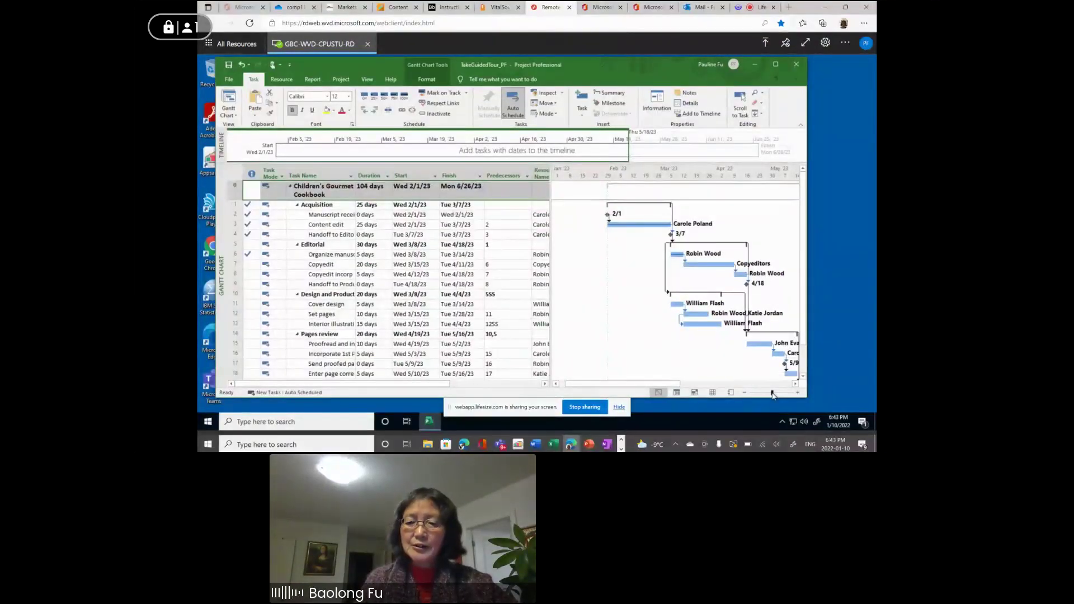
# Use the status-bar Zoom Slider to show the timescale in half-years, then quarters and months.
pyautogui.moveTo(773, 394); pyautogui.dragTo(761, 395)
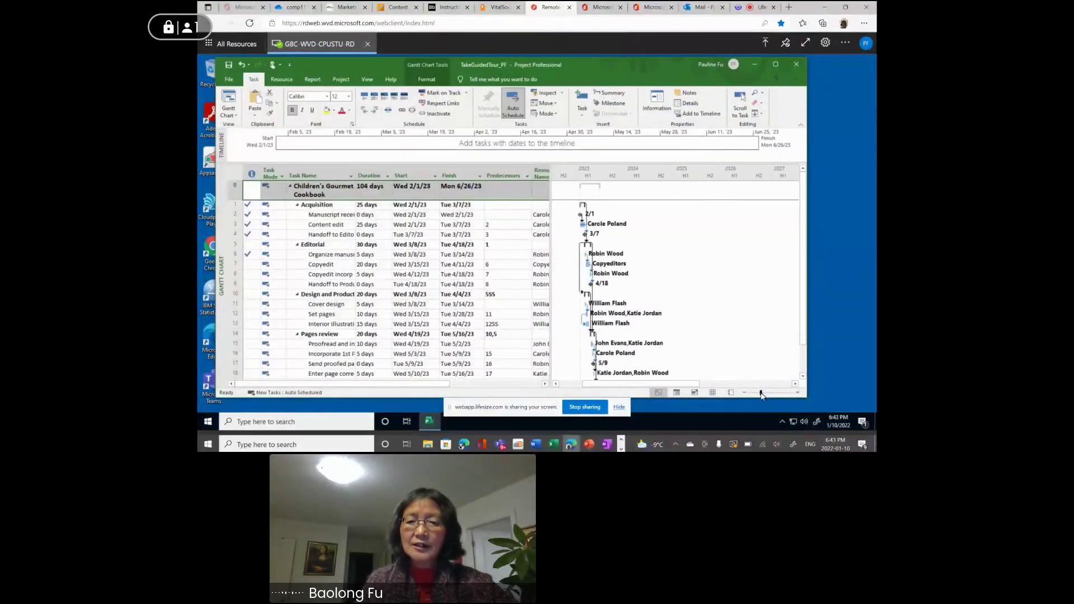
pyautogui.moveTo(765, 395); pyautogui.dragTo(772, 397)
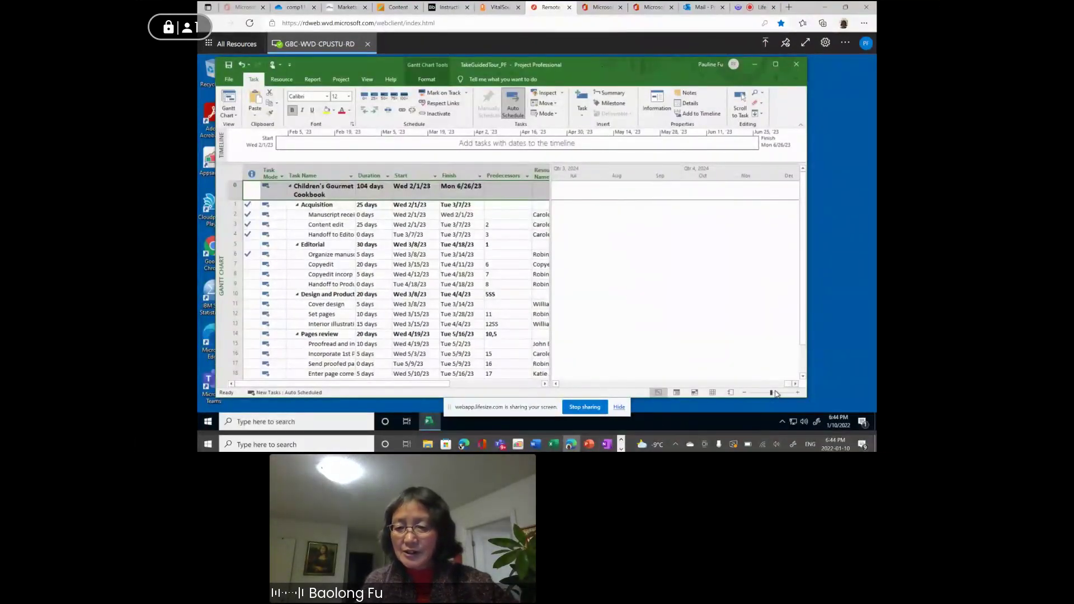
# Zoom the timescale out slightly and reposition the OneNote exercise steps beside the cookbook Gantt chart.
pyautogui.moveTo(772, 394); pyautogui.dragTo(769, 394)
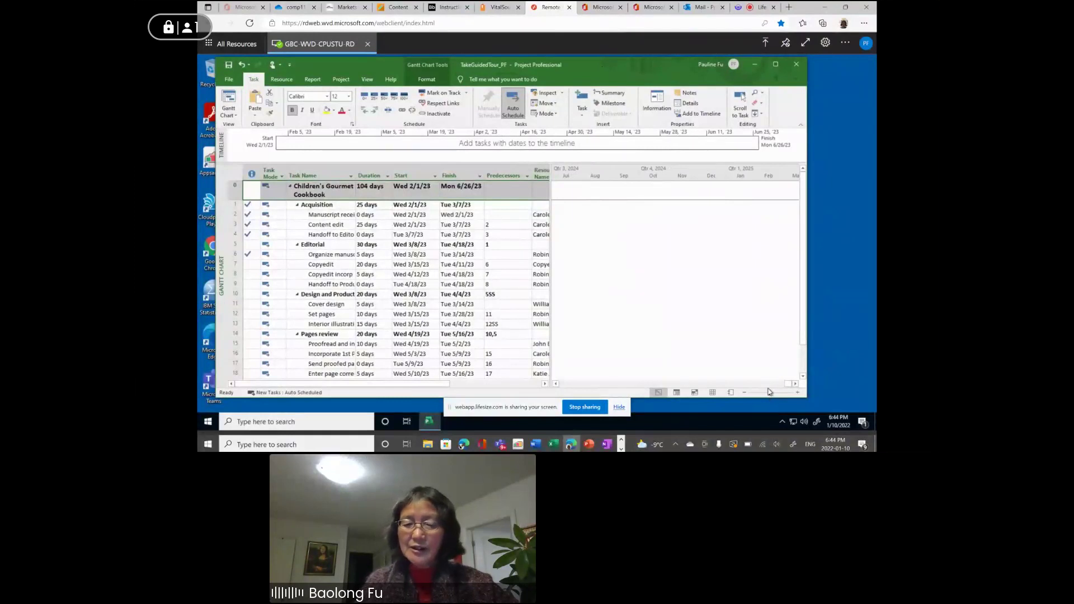
pyautogui.click(615, 443)
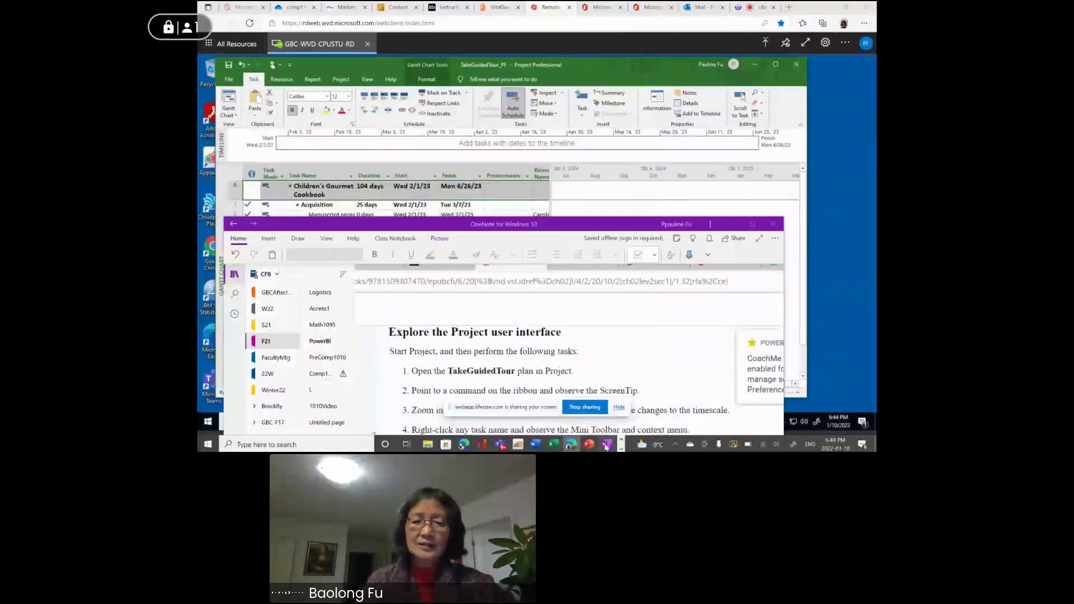
pyautogui.moveTo(587, 224); pyautogui.dragTo(575, 75)
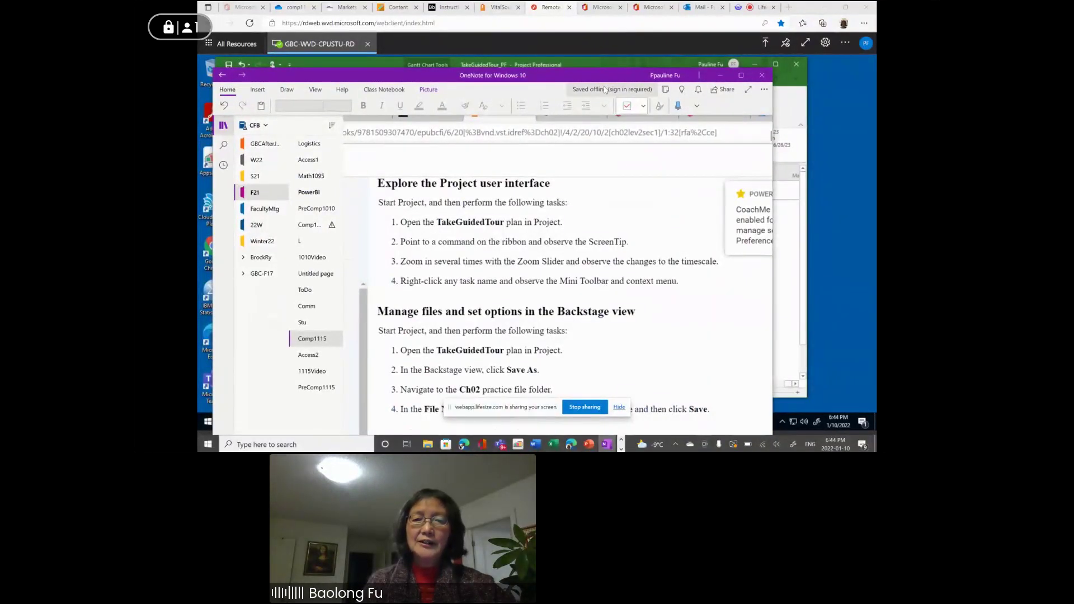
pyautogui.moveTo(591, 77); pyautogui.dragTo(603, 333)
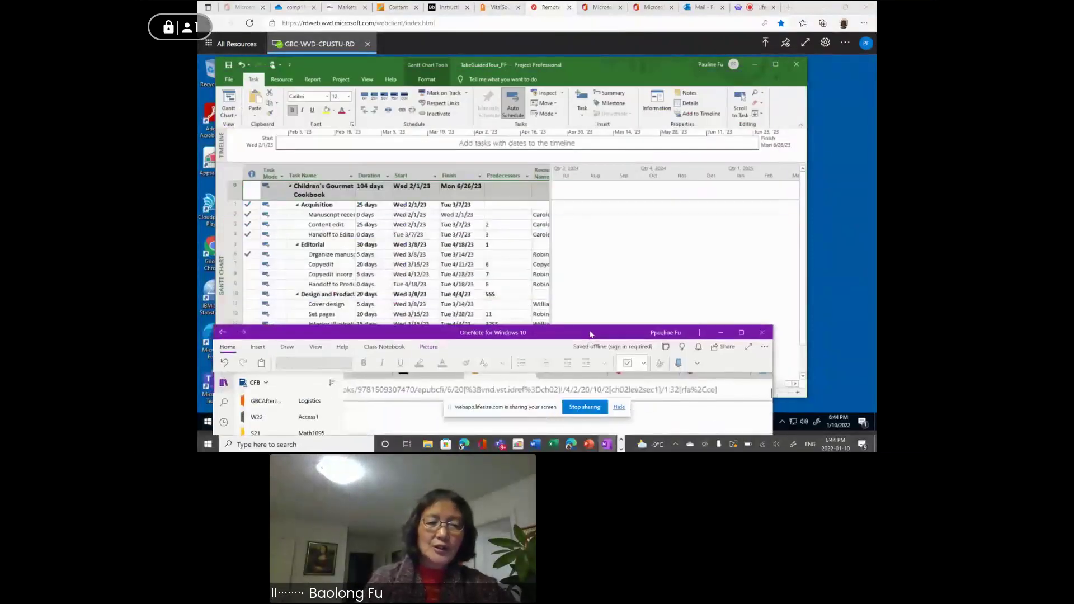
# Show the Mini Toolbar and shortcut menu for the Handoff to Editorial task.
pyautogui.click(315, 235)
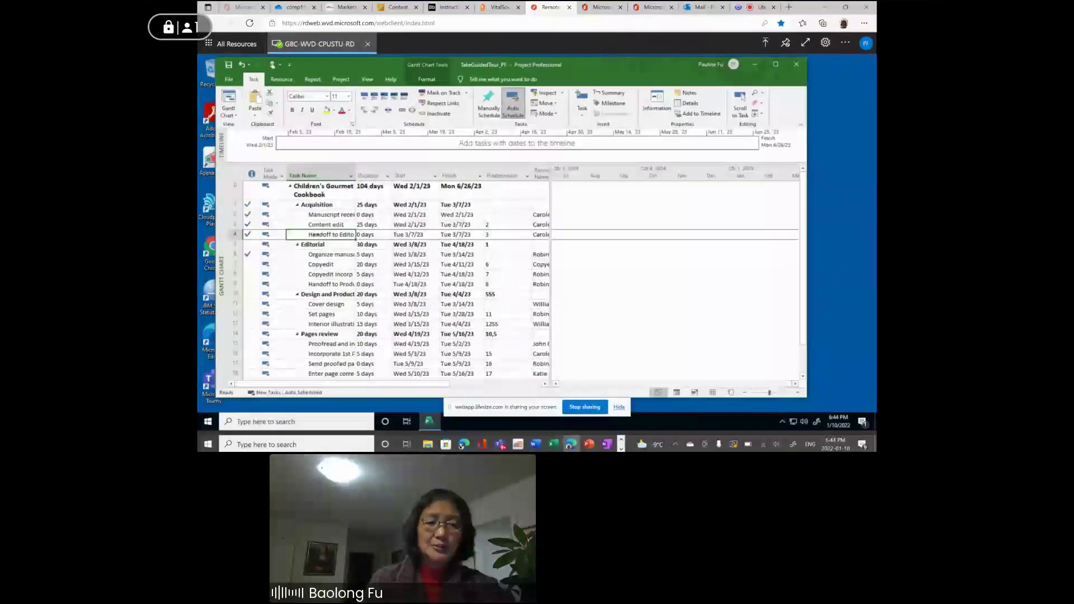
pyautogui.rightClick(317, 237)
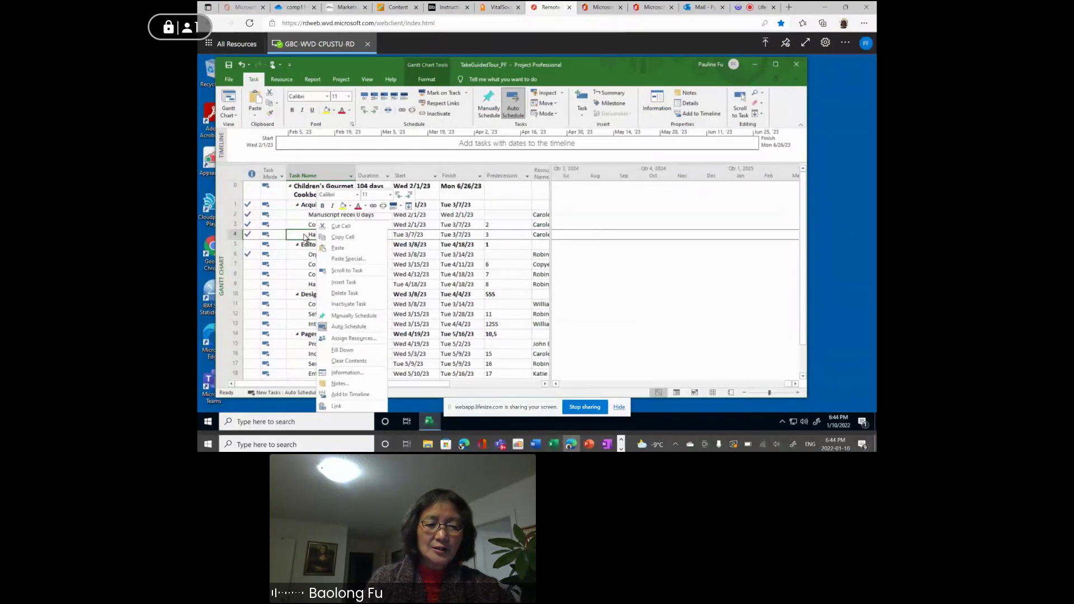
pyautogui.press('Escape')
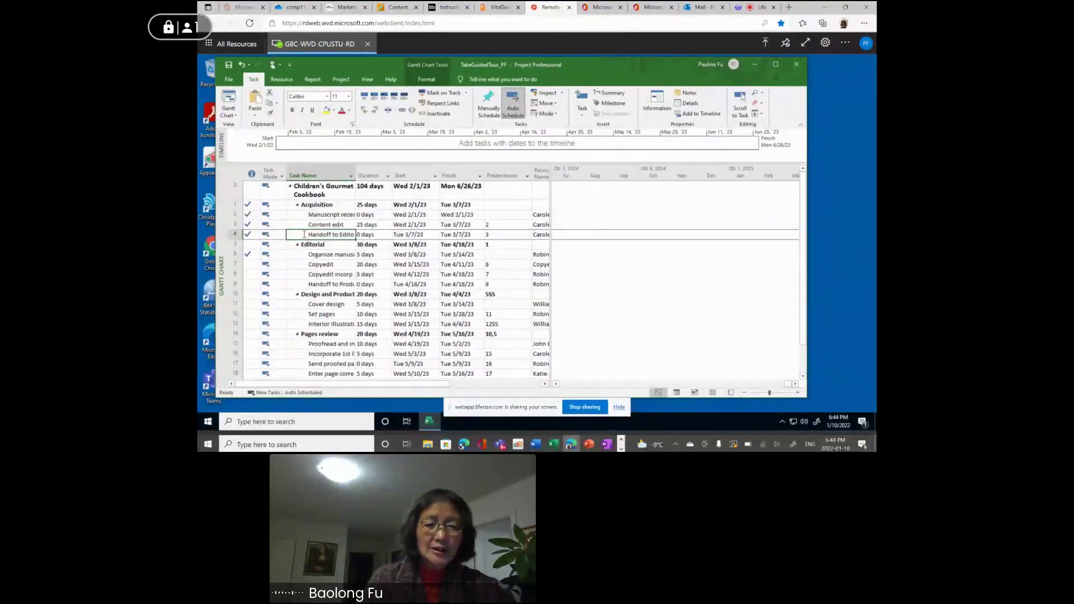
pyautogui.click(348, 237)
pyautogui.press('Escape')
pyautogui.rightClick(352, 239)
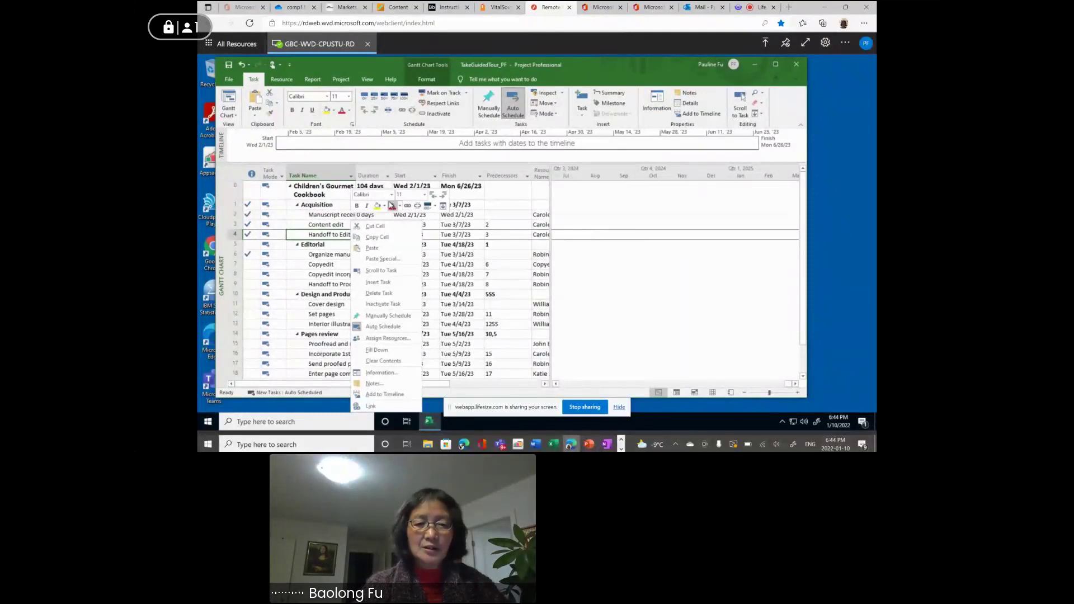
# Show shortcut menus for the Editorial summary and Copyedit tasks, then return to OneNote.
pyautogui.rightClick(320, 246)
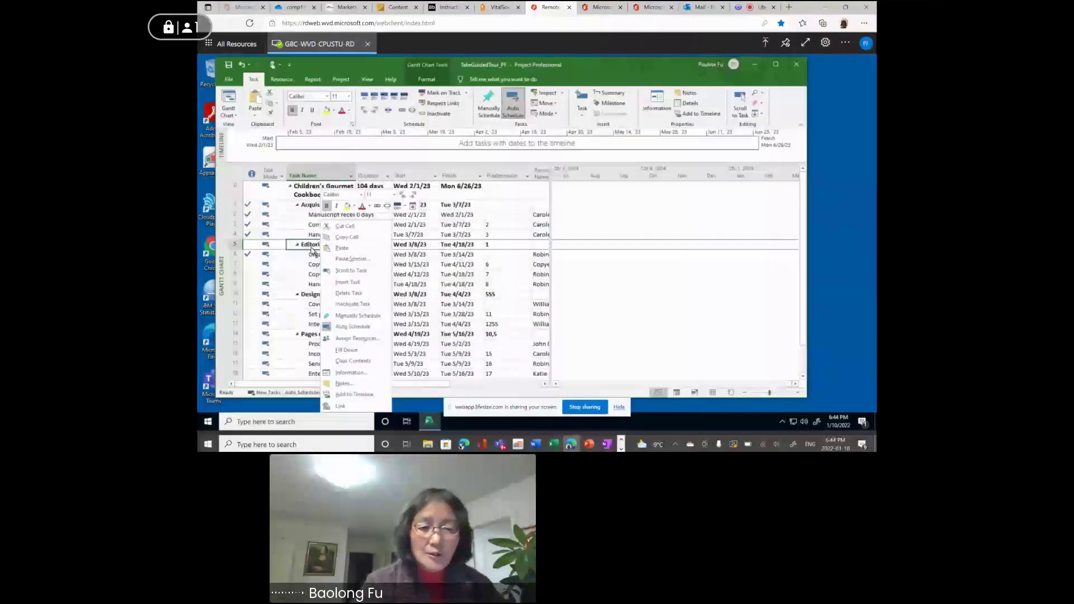
pyautogui.click(309, 264)
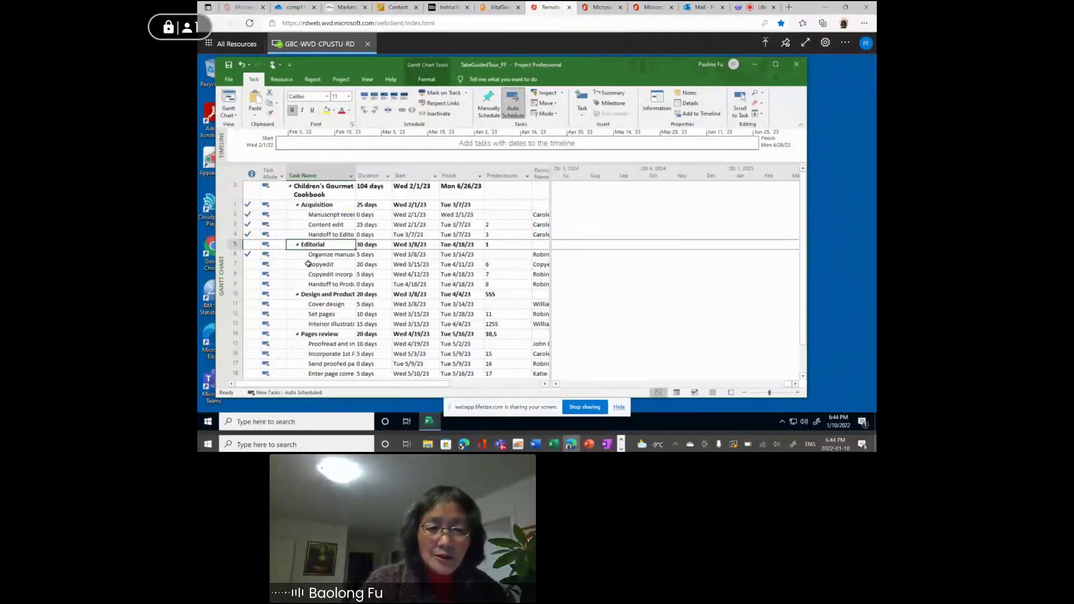
pyautogui.rightClick(308, 264)
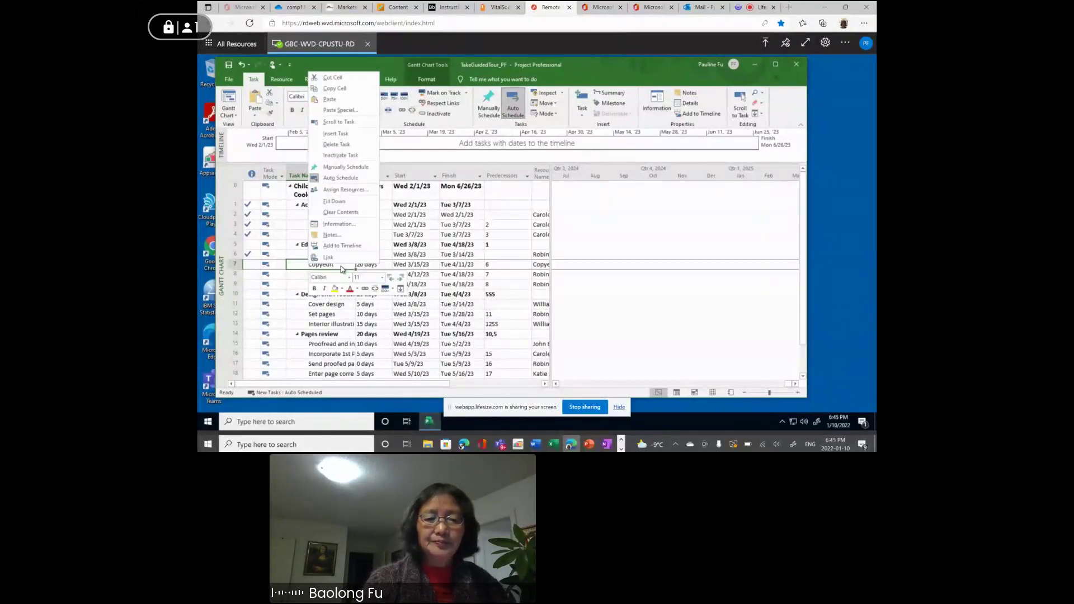
pyautogui.rightClick(609, 445)
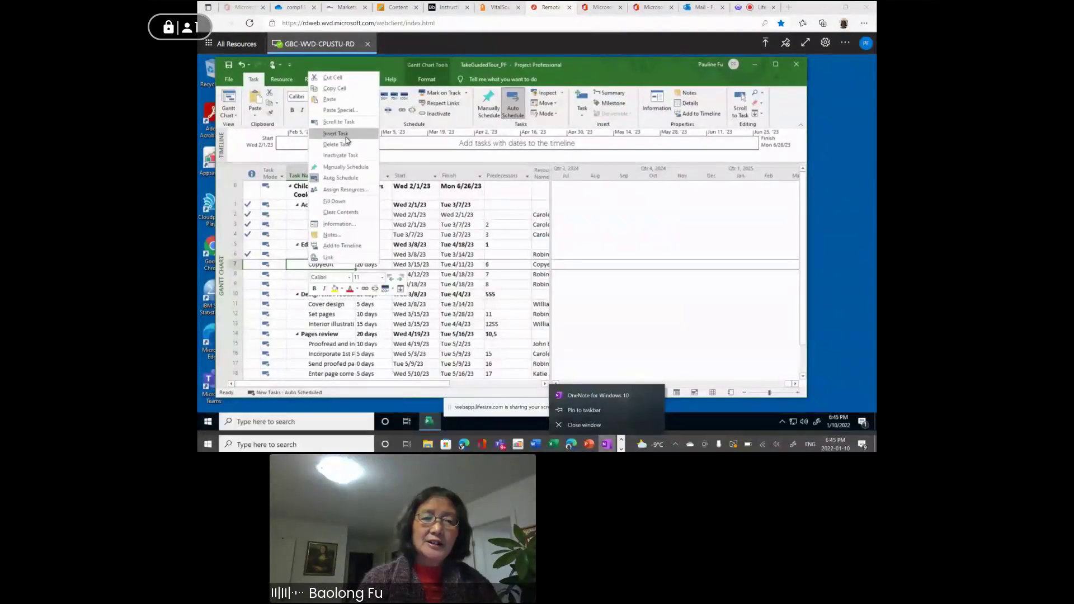
pyautogui.click(580, 401)
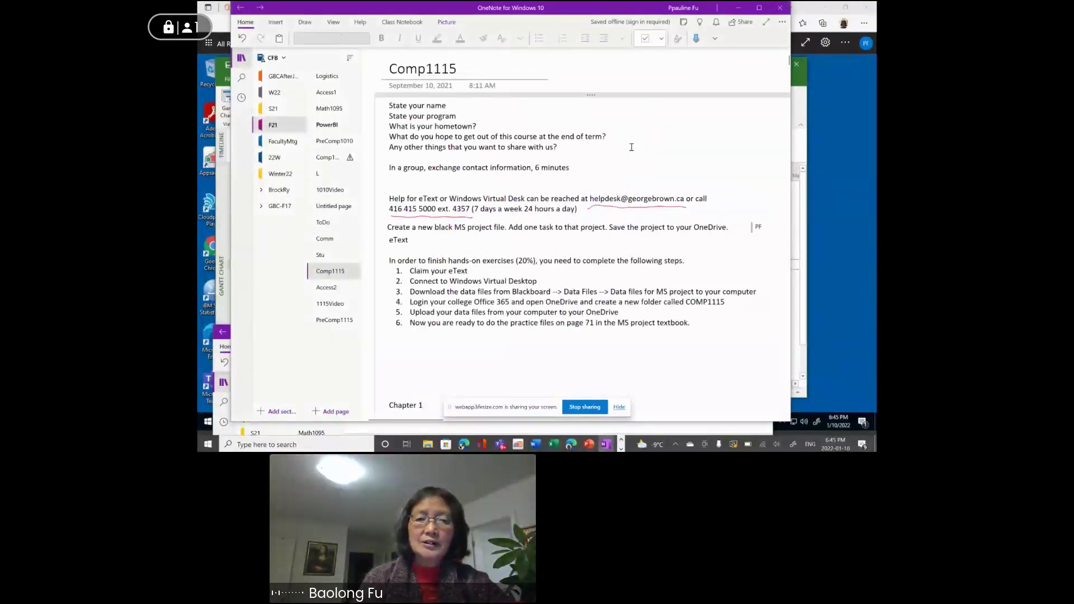
# Read the OneNote steps for saving and 'Work with schedule details in views', then return to the Project plan.
pyautogui.hscroll(10, 673, 189)
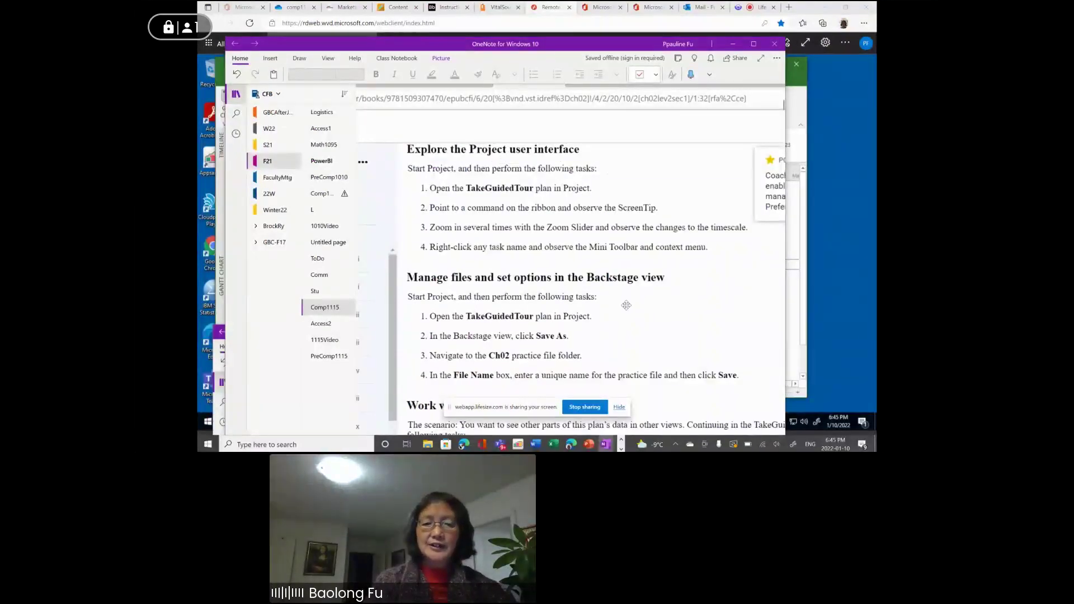
pyautogui.scroll(-2, 644, 325)
pyautogui.scroll(-1, 643, 326)
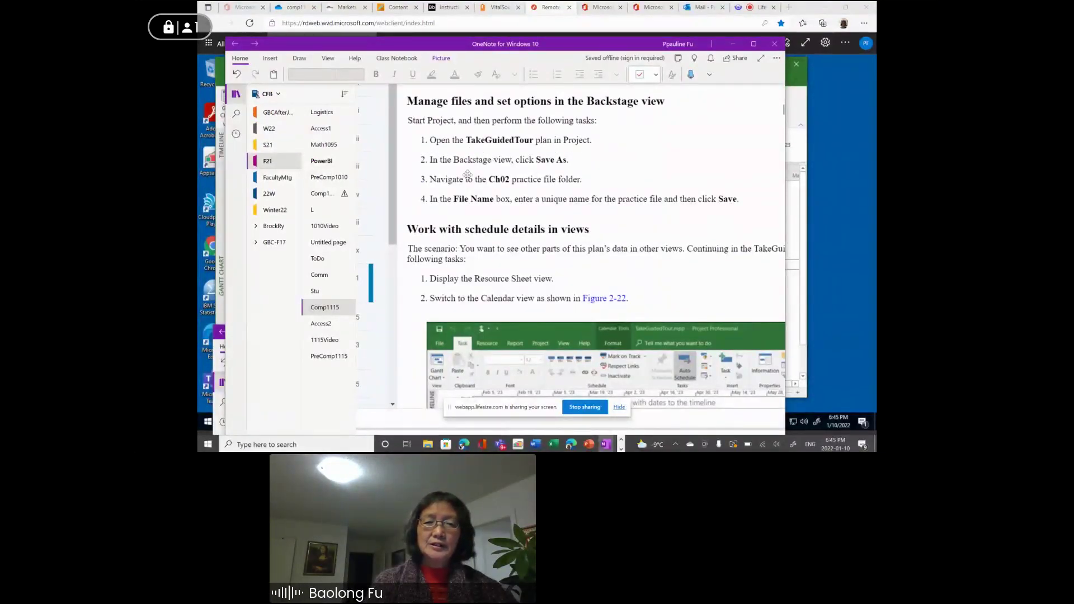
pyautogui.scroll(-1, 467, 175)
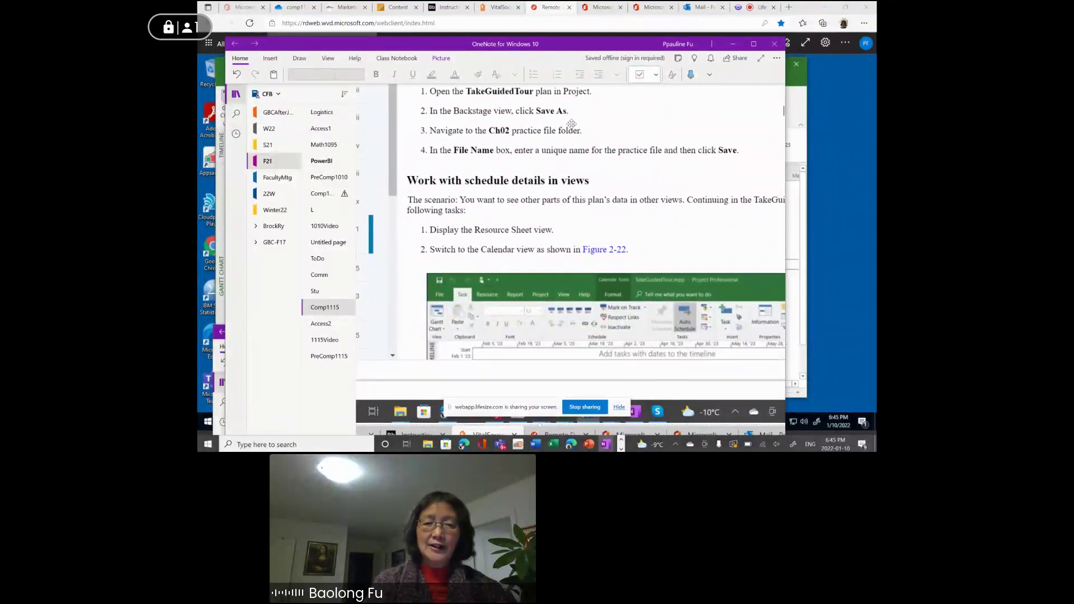
pyautogui.scroll(-1, 444, 151)
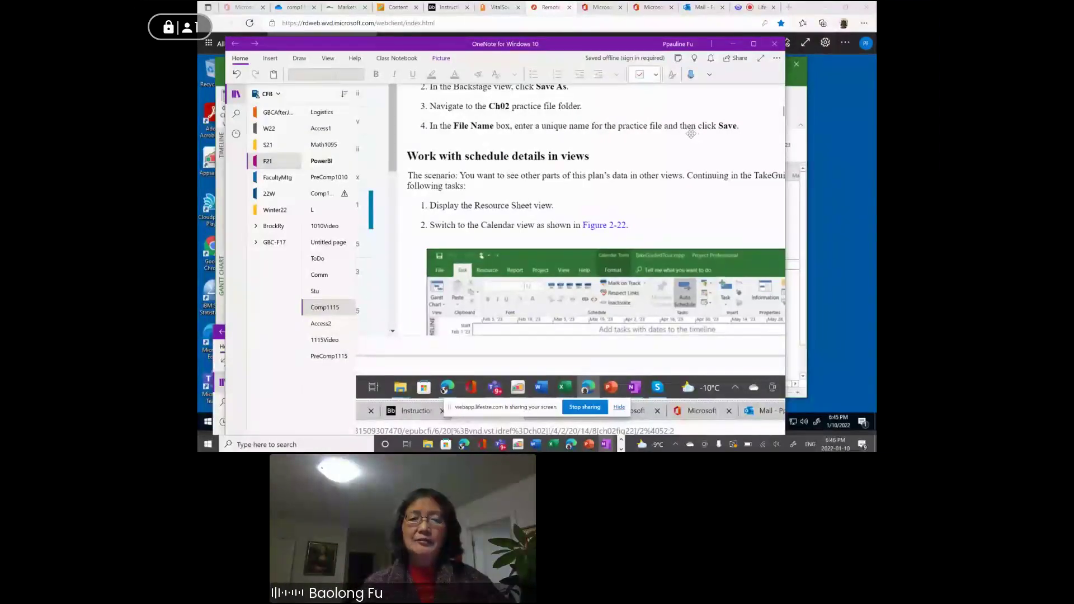
pyautogui.scroll(1, 692, 134)
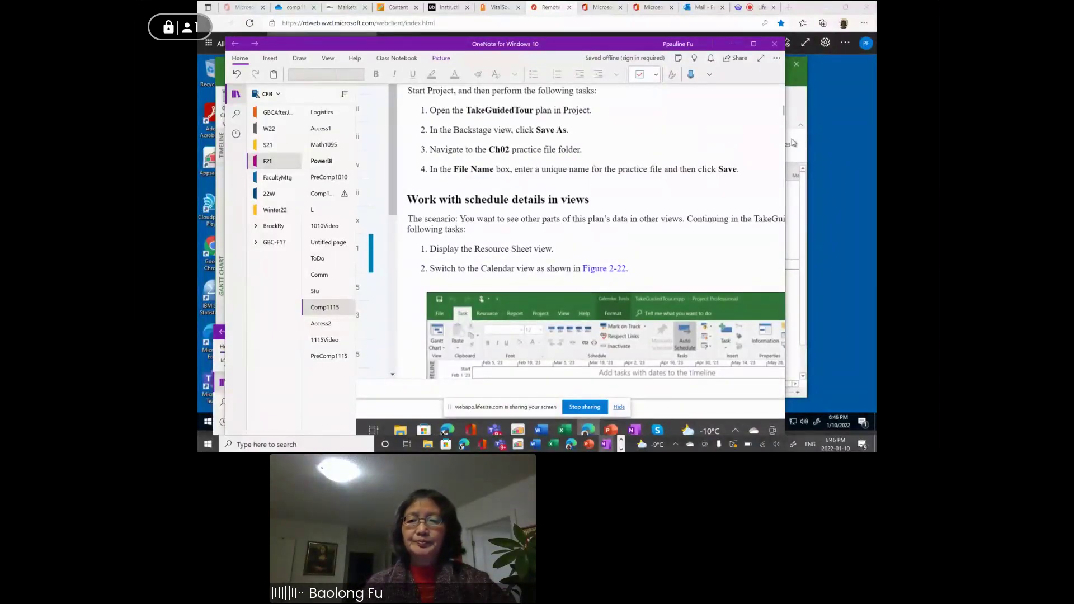
pyautogui.click(799, 109)
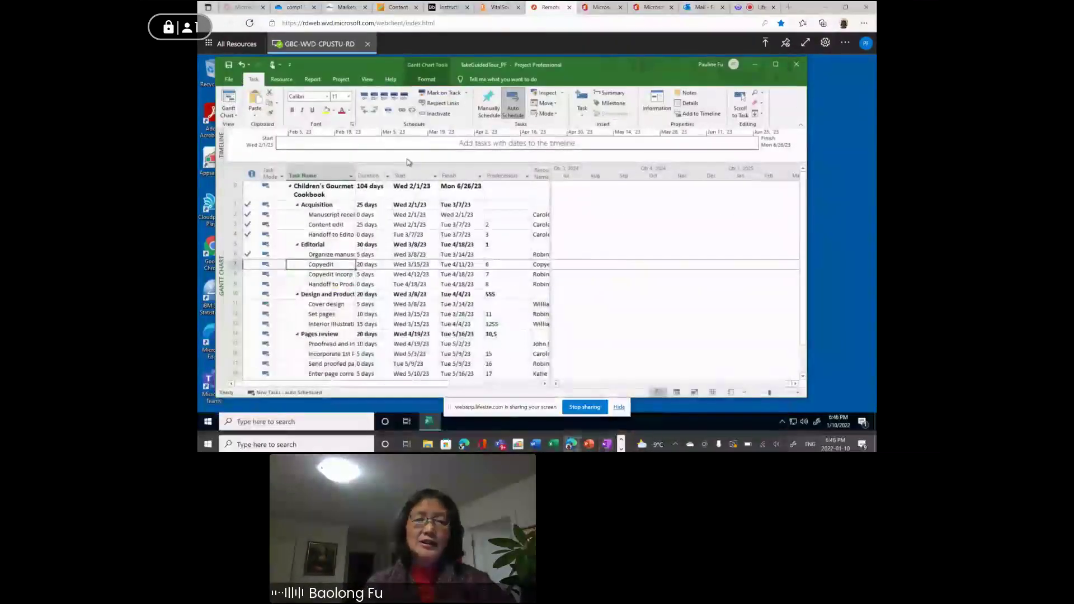
# Save the plan as TakeGuidedTour_PF in comp1115, replacing the existing copy.
pyautogui.click(229, 79)
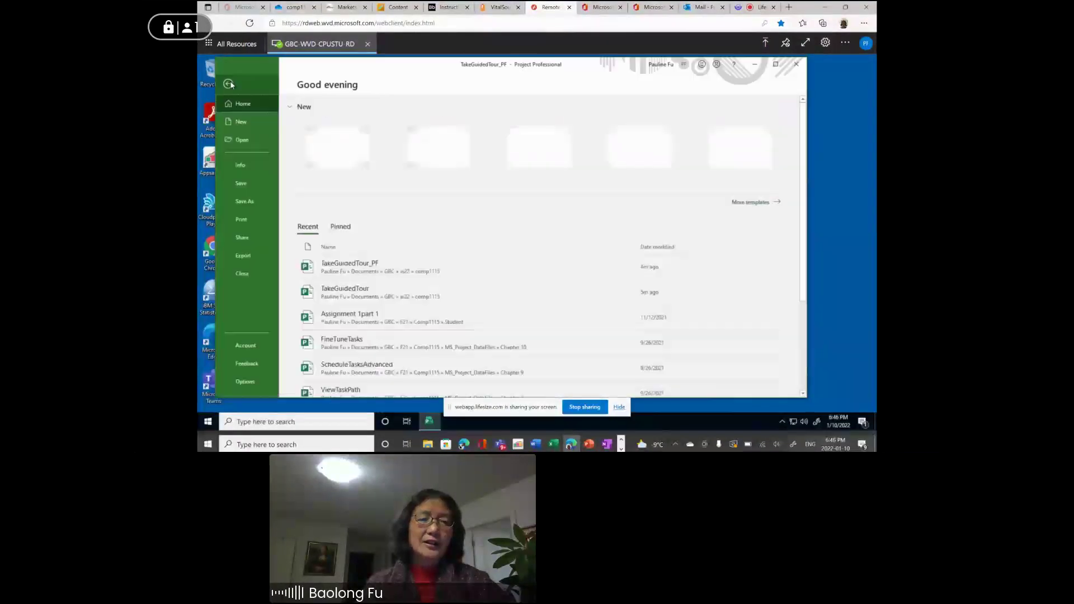
pyautogui.click(251, 202)
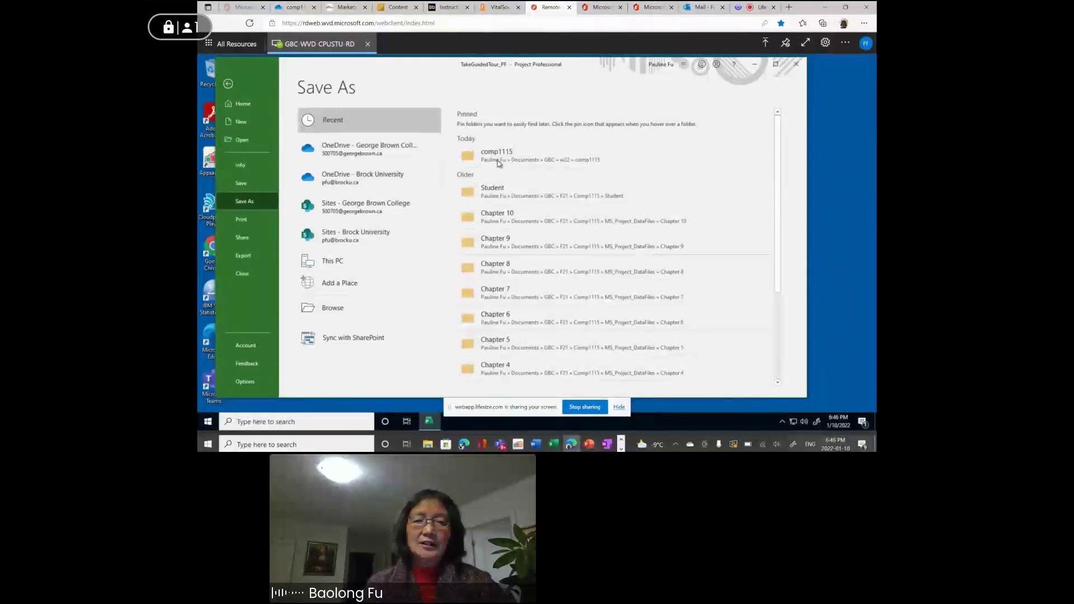
pyautogui.click(497, 157)
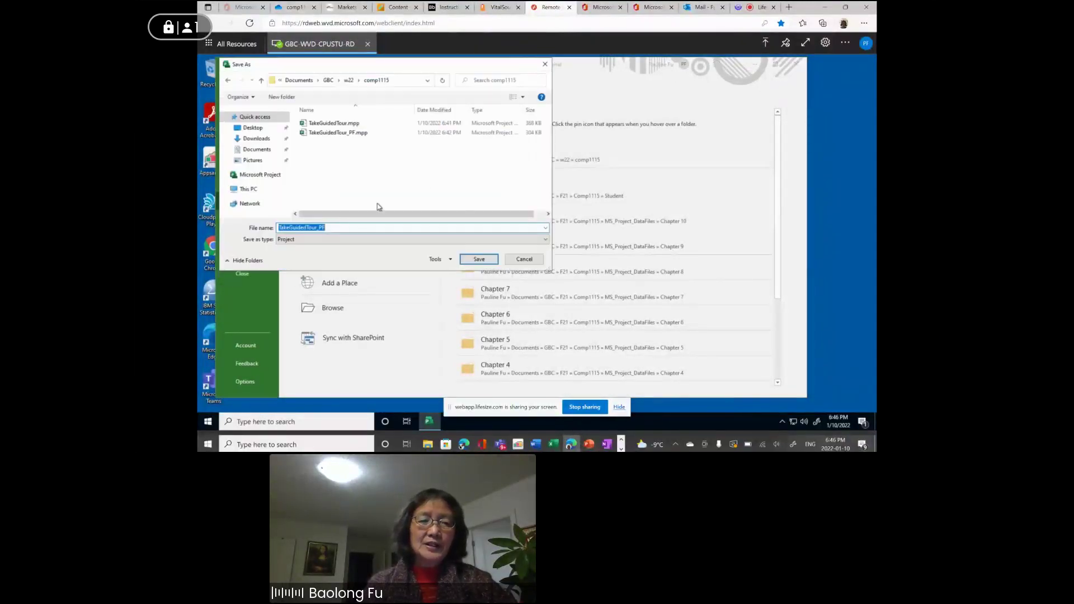
pyautogui.click(326, 228)
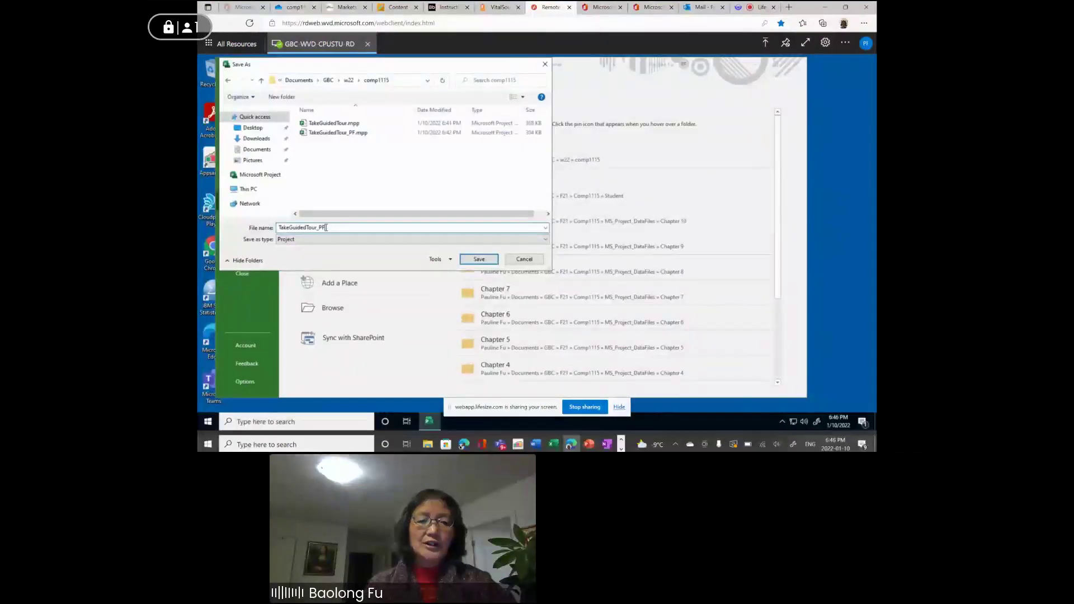
pyautogui.click(479, 259)
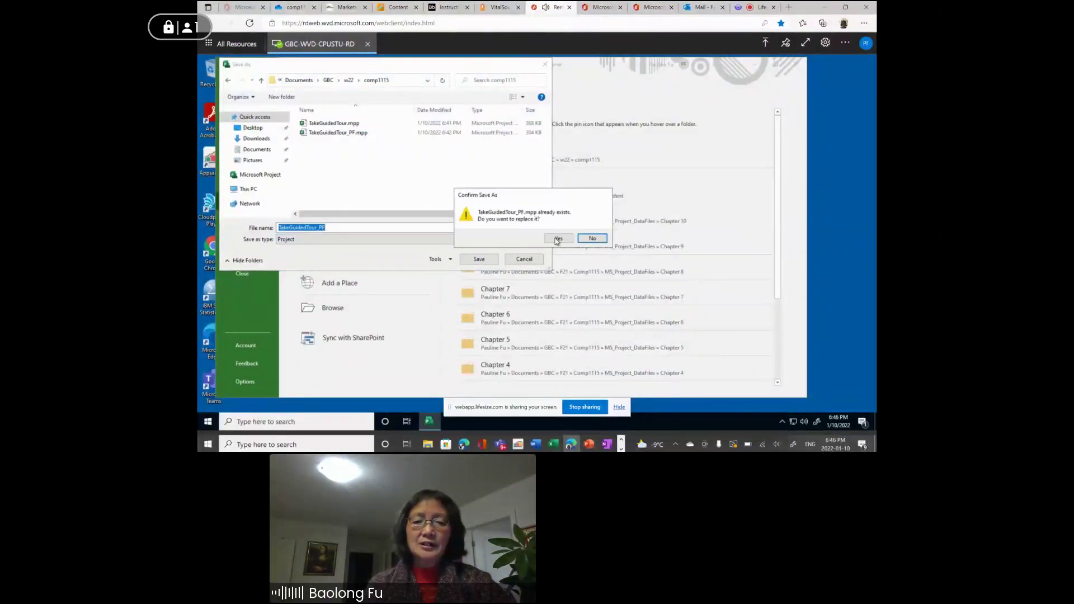
pyautogui.click(558, 239)
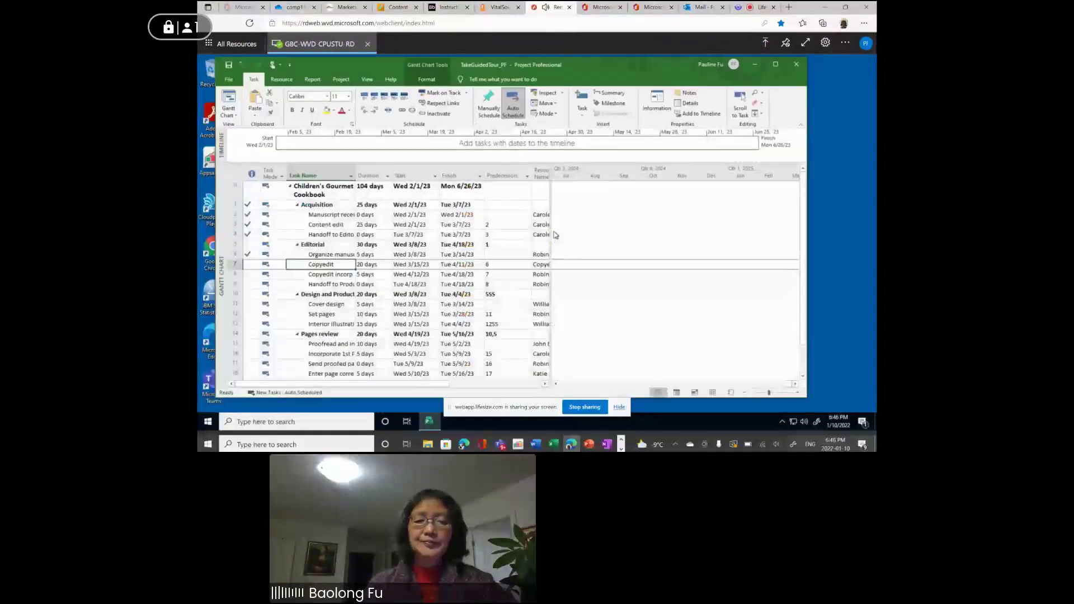
pyautogui.moveTo(604, 447)
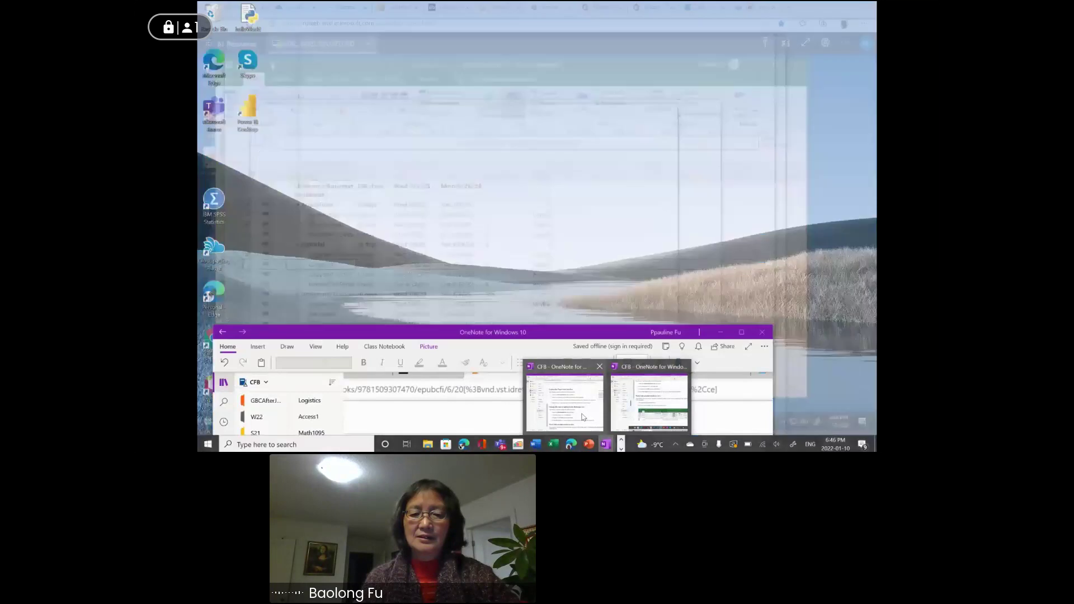
# Reread the OneNote steps for the Resource Sheet and Calendar views, then bring the Project plan back.
pyautogui.click(583, 416)
pyautogui.moveTo(575, 330); pyautogui.dragTo(583, 52)
pyautogui.scroll(-1, 588, 252)
pyautogui.scroll(-5, 591, 252)
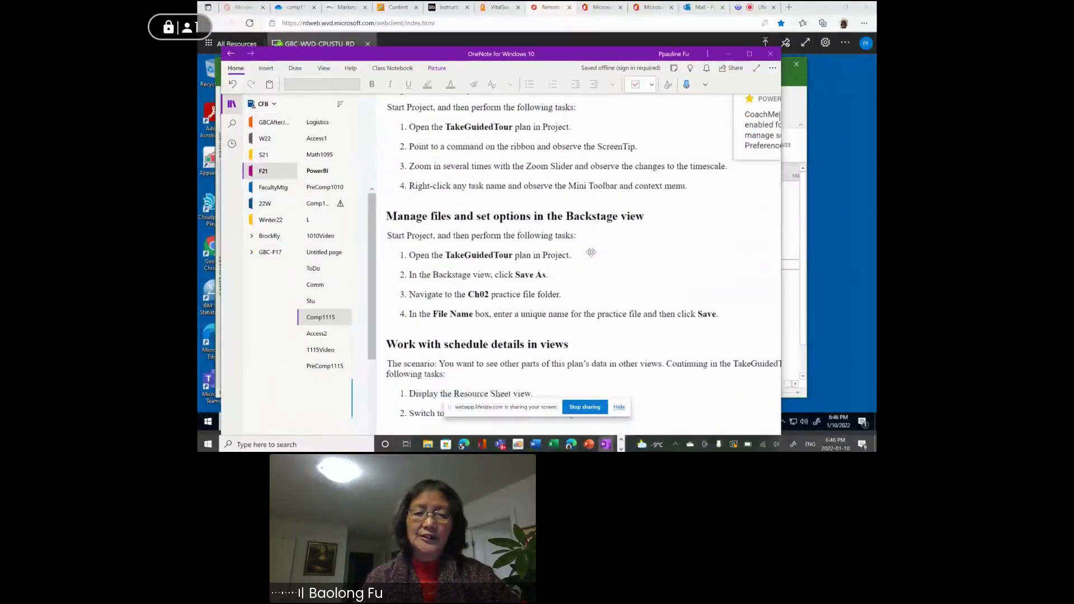
pyautogui.scroll(-2, 591, 252)
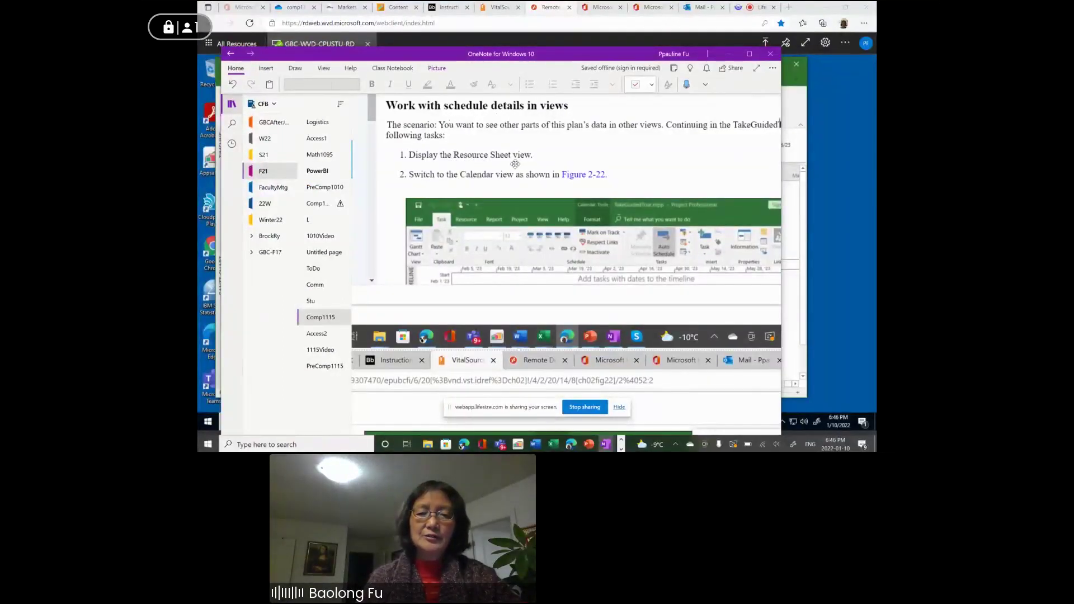
pyautogui.scroll(-1, 515, 164)
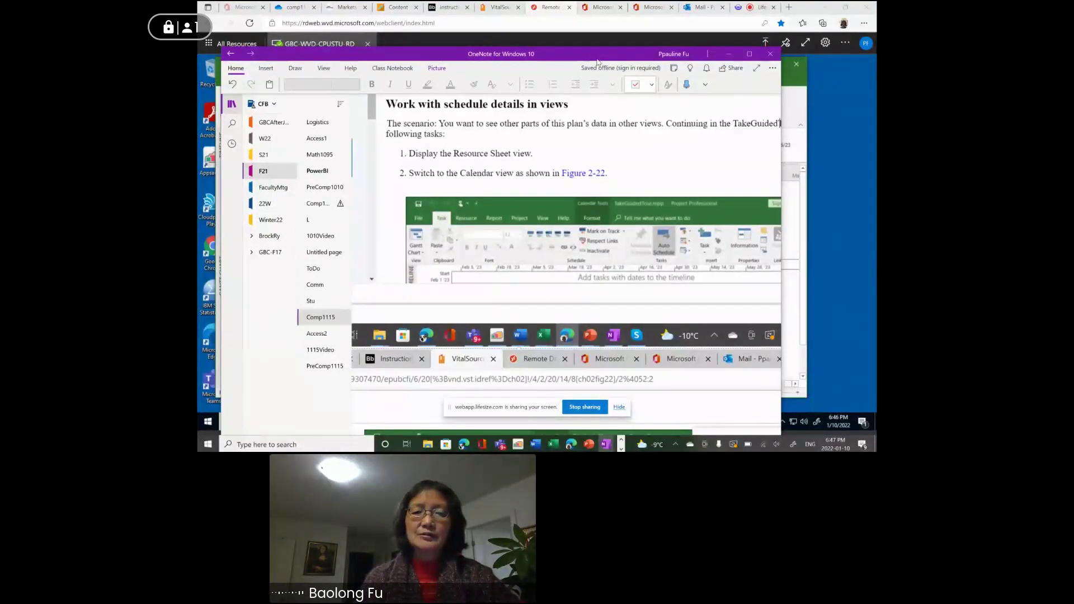
pyautogui.moveTo(609, 72); pyautogui.dragTo(622, 62)
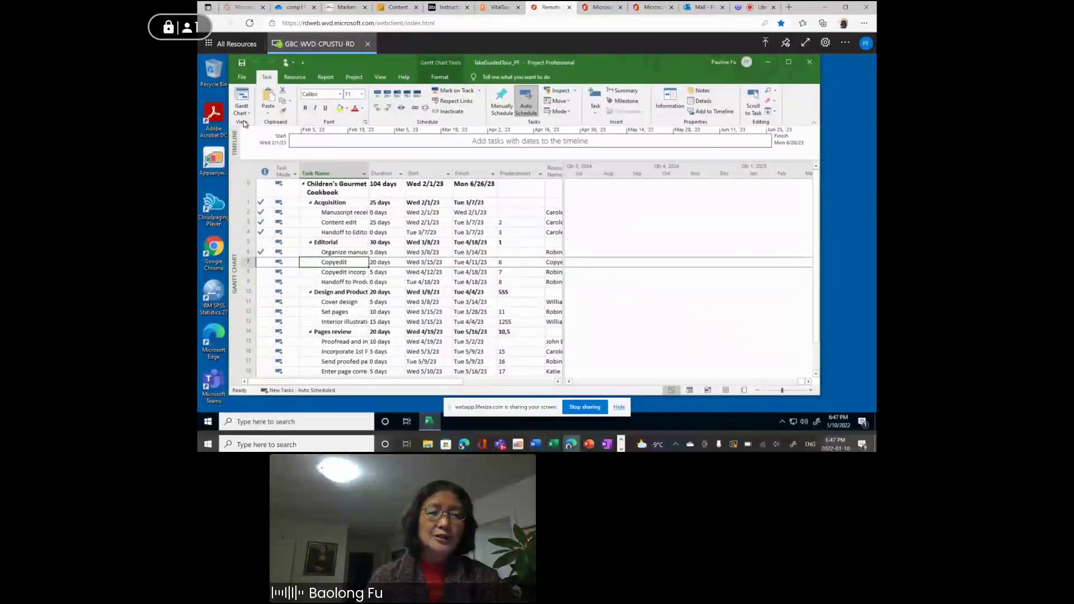
pyautogui.click(250, 116)
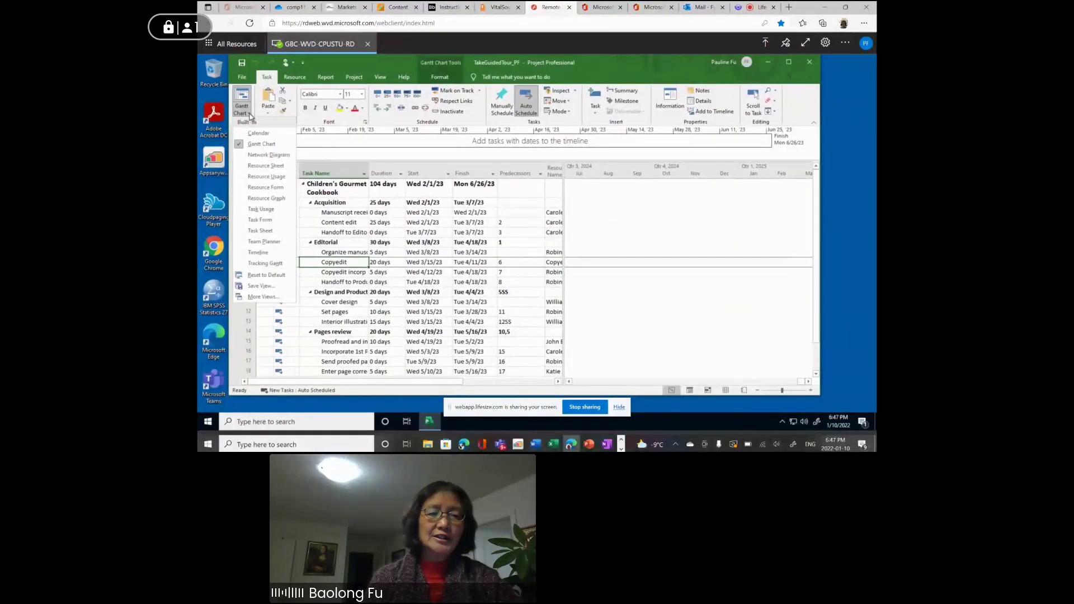
# Switch the plan to Resource Sheet view showing eight work resources, check the Type filter, then return to OneNote.
pyautogui.rightClick(258, 170)
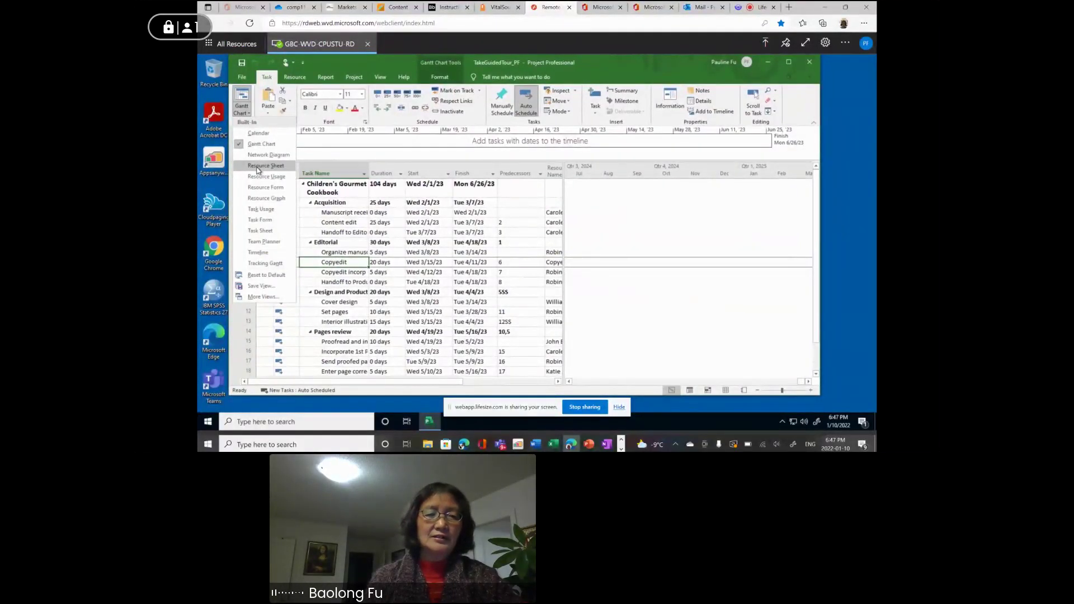
pyautogui.click(254, 166)
pyautogui.click(250, 167)
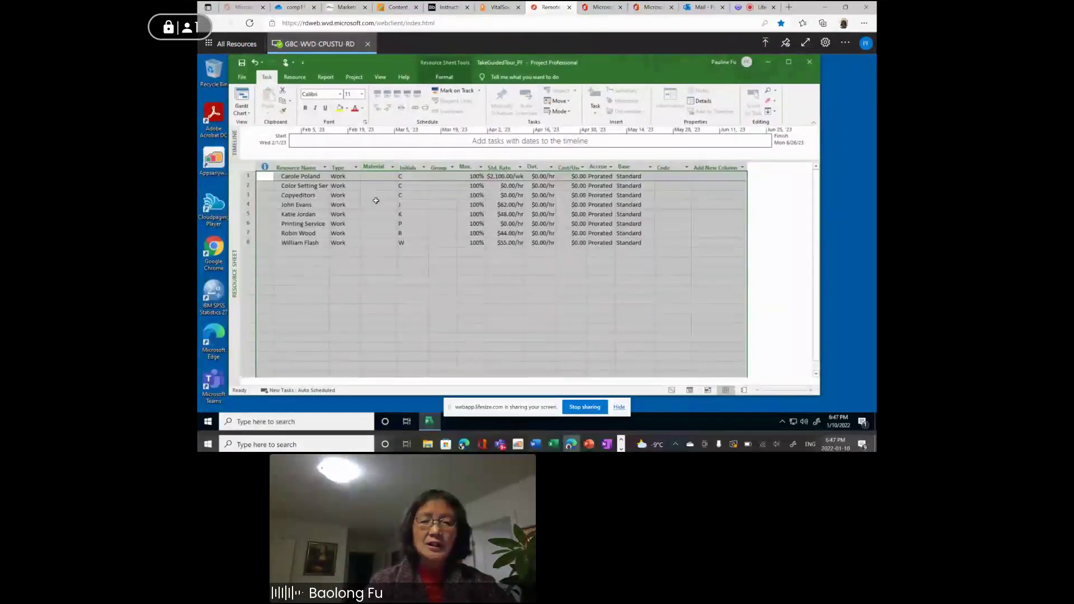
pyautogui.click(356, 167)
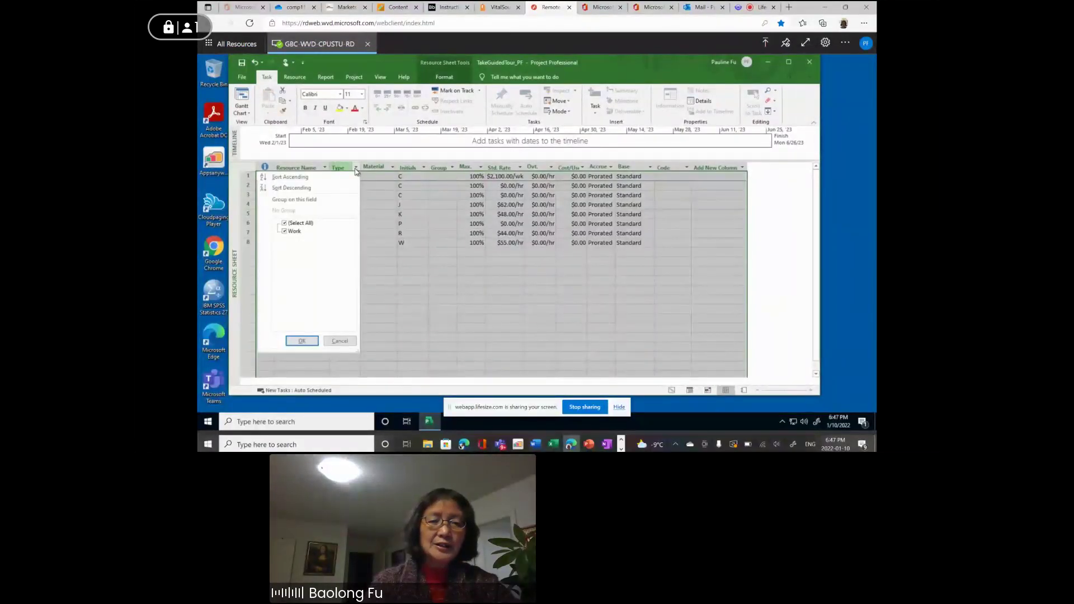
pyautogui.click(356, 169)
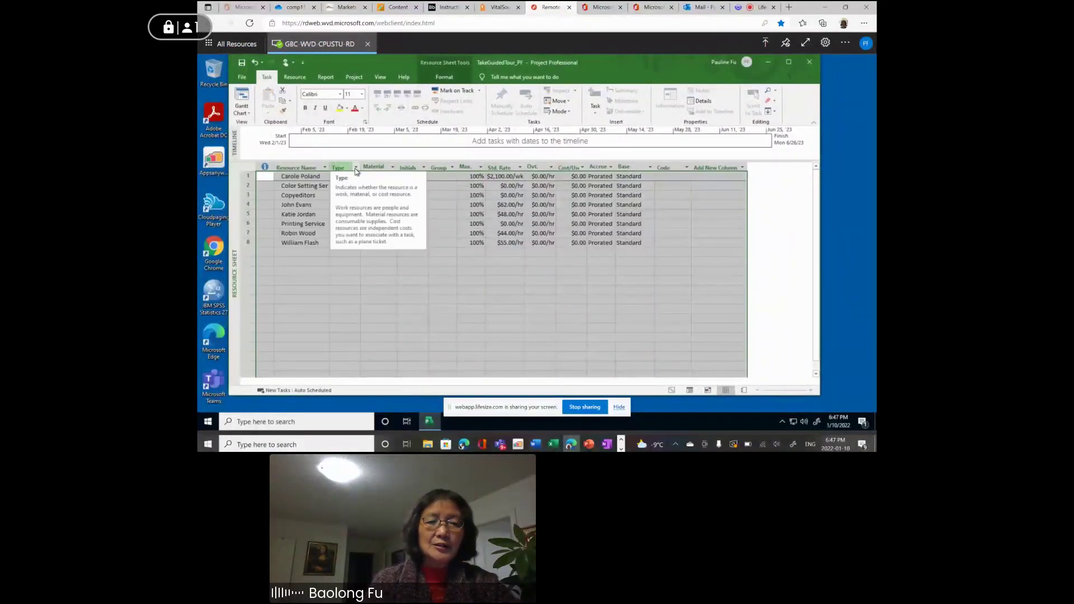
pyautogui.click(353, 290)
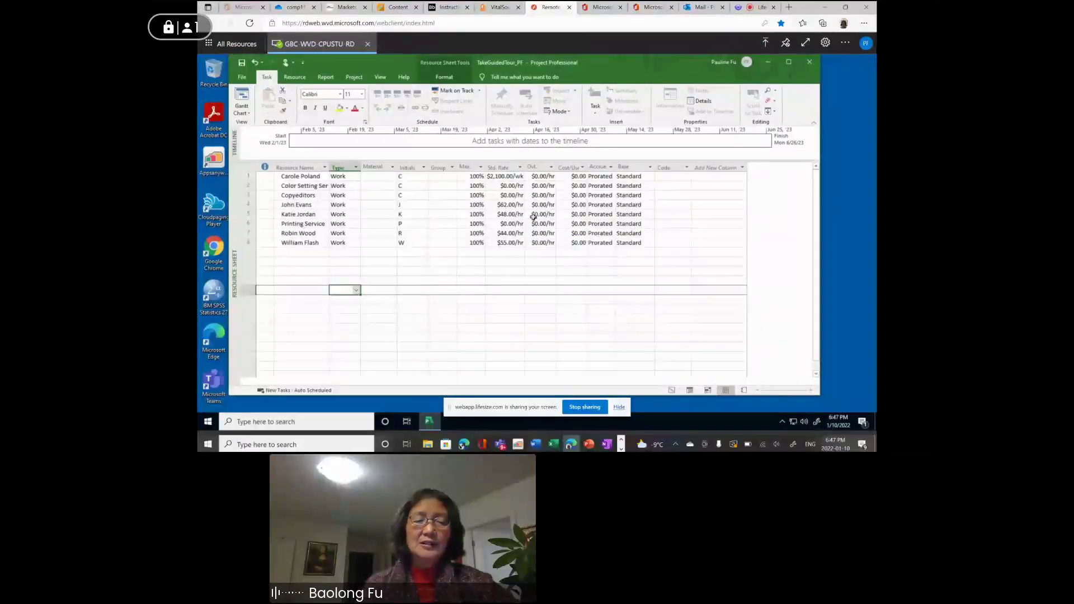
pyautogui.click(608, 447)
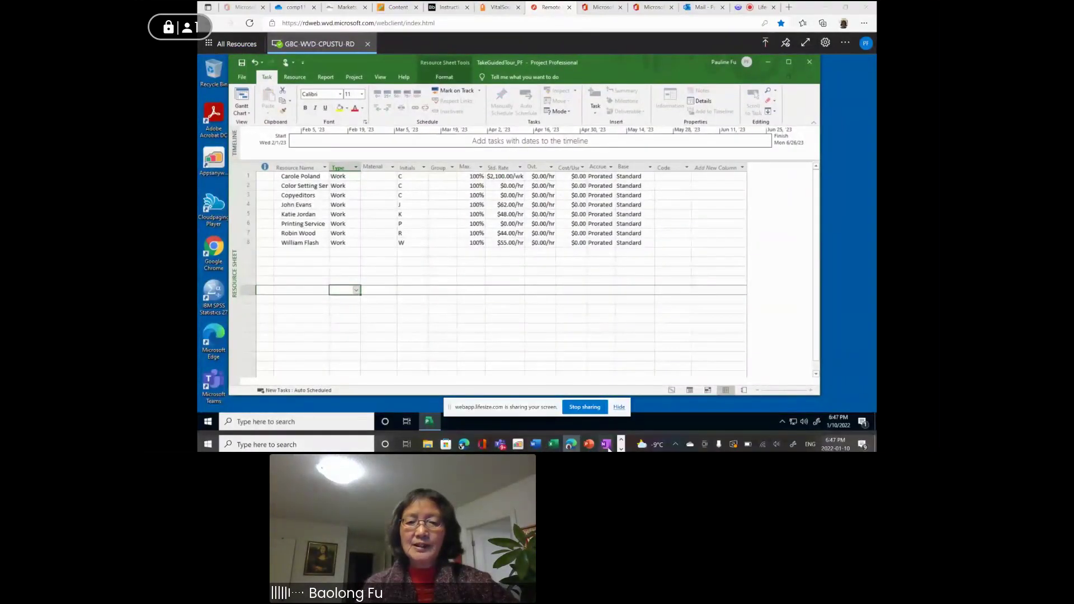
pyautogui.click(589, 428)
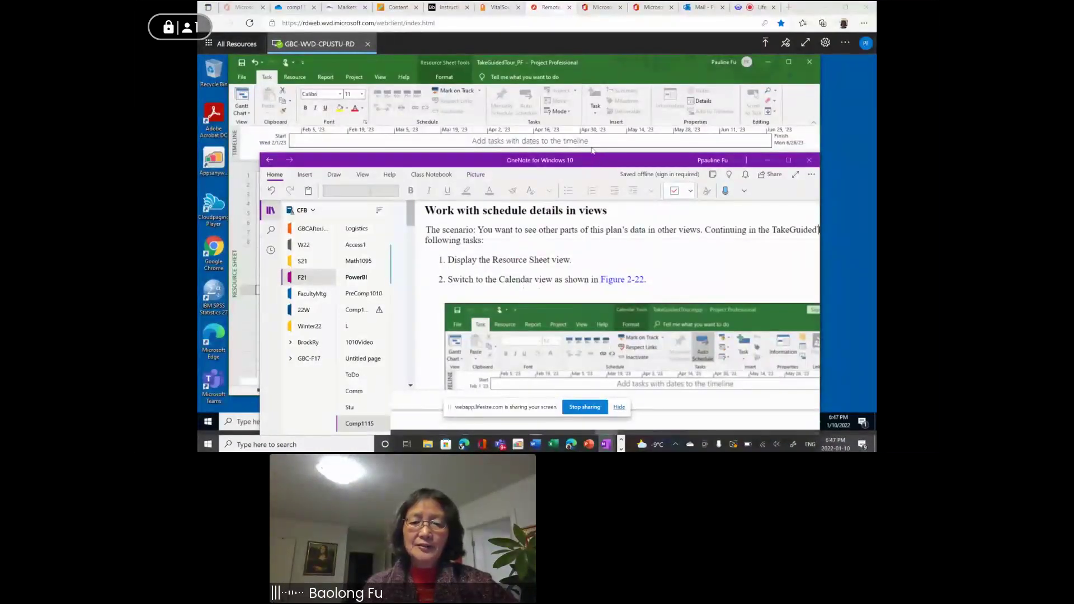
# Scroll the notes to the Figure 2-22 Calendar view screenshot, then return to the Resource Sheet.
pyautogui.moveTo(592, 160); pyautogui.dragTo(529, 71)
pyautogui.scroll(-5, 537, 280)
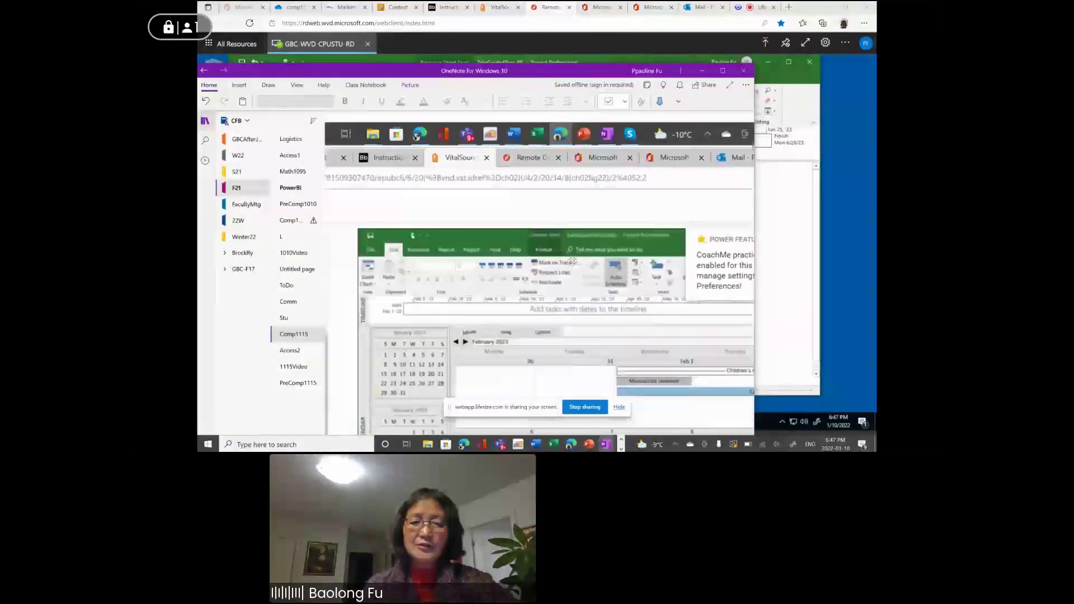
pyautogui.scroll(-3, 605, 279)
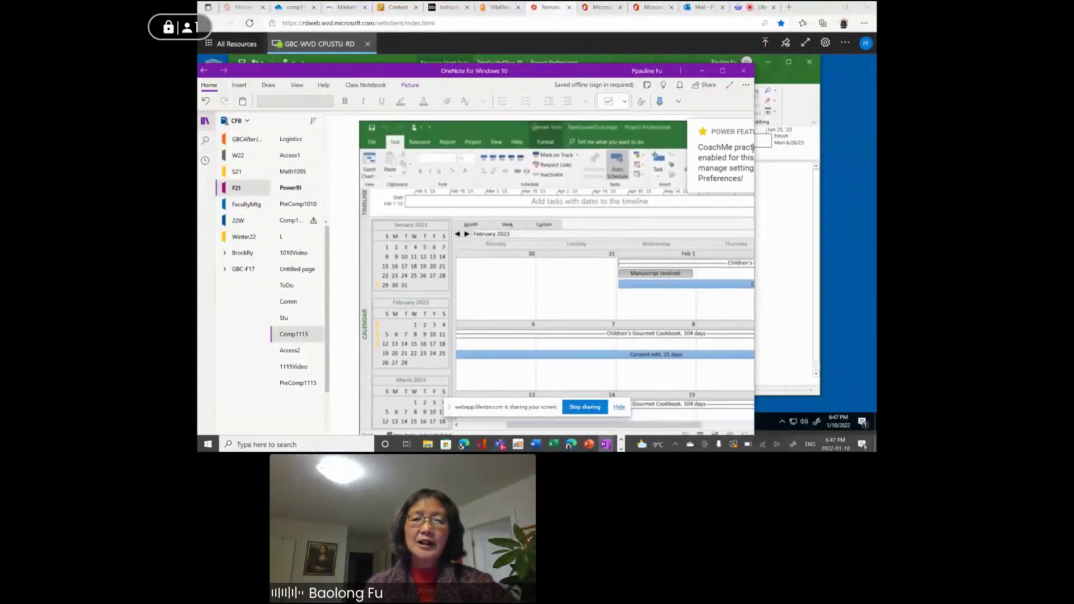
pyautogui.moveTo(543, 79); pyautogui.dragTo(642, 270)
pyautogui.click(394, 154)
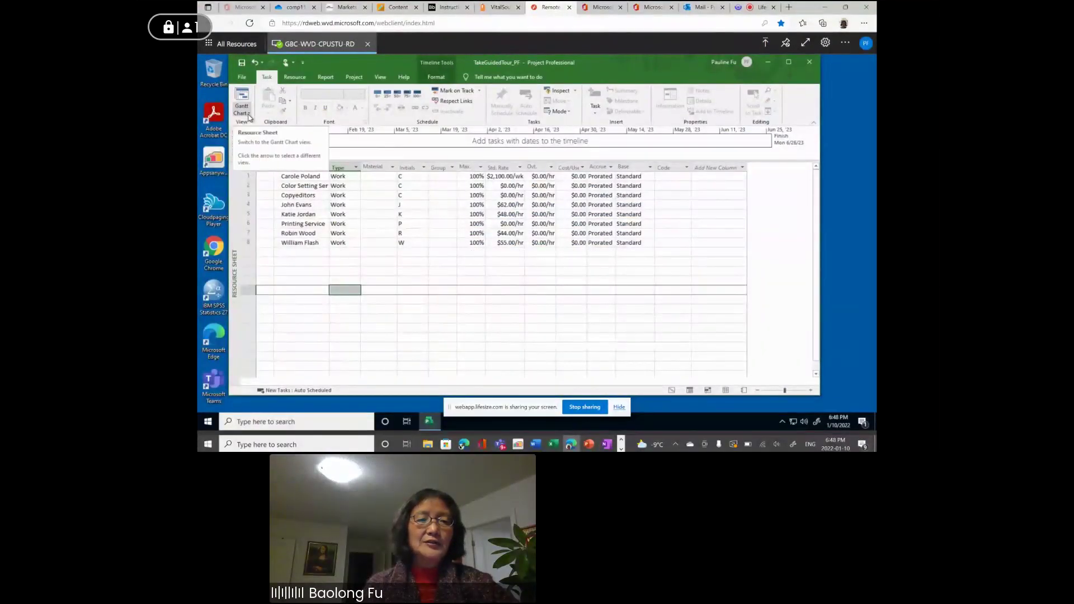
# Attempt the Calendar view from the view list, dismiss the detail-pane error, and reopen the view list.
pyautogui.click(249, 115)
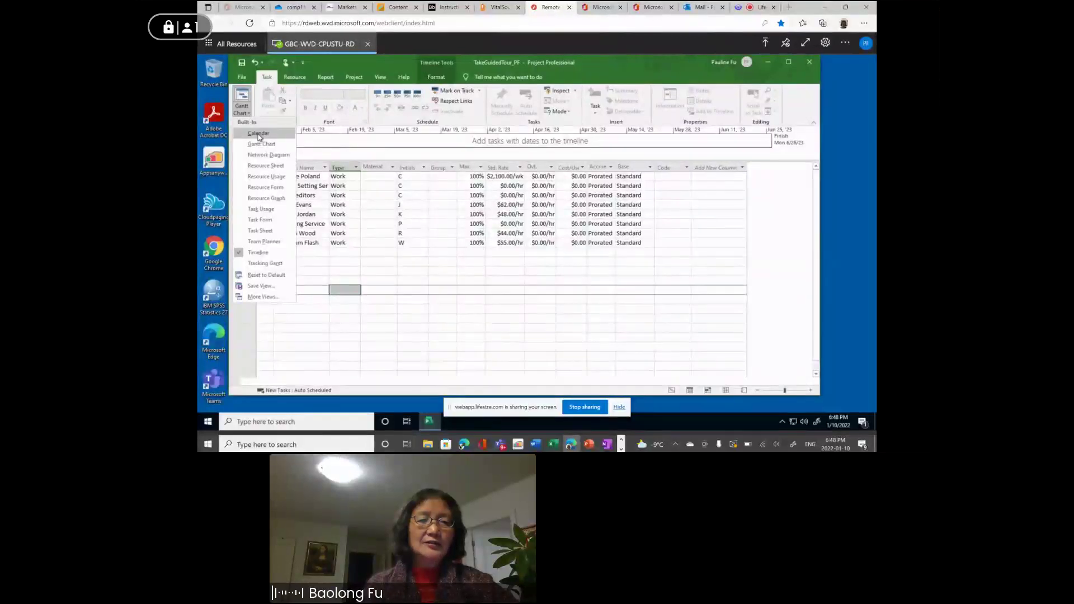
pyautogui.click(259, 134)
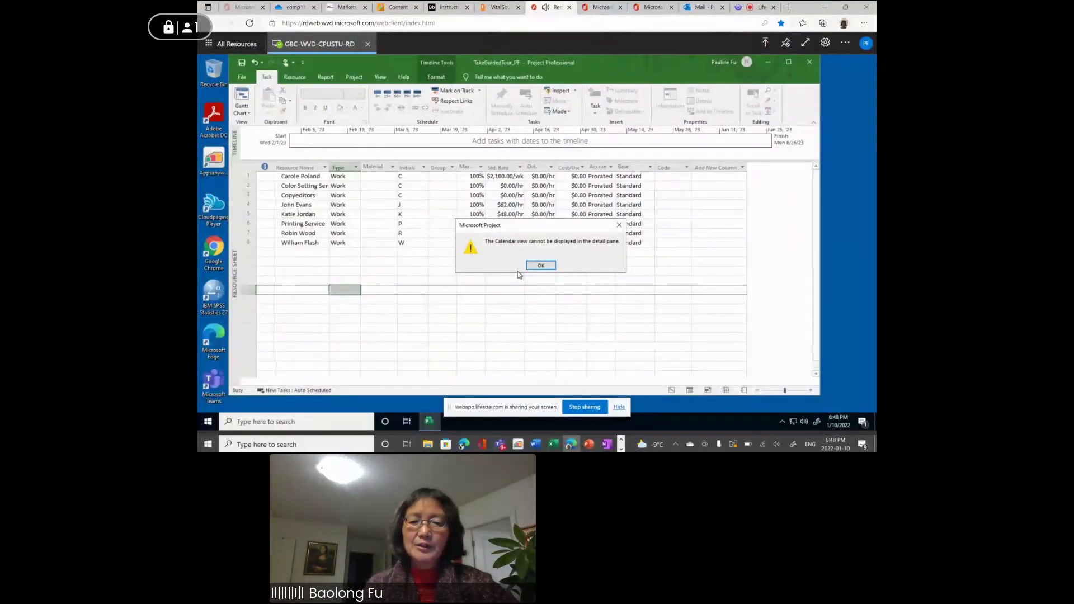
pyautogui.click(538, 266)
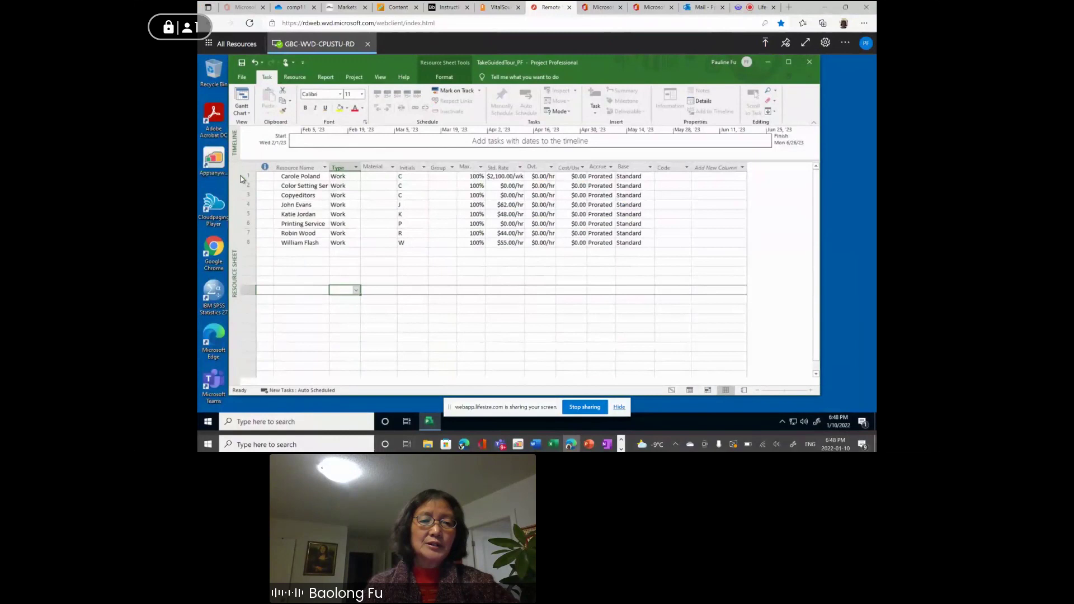
pyautogui.click(248, 114)
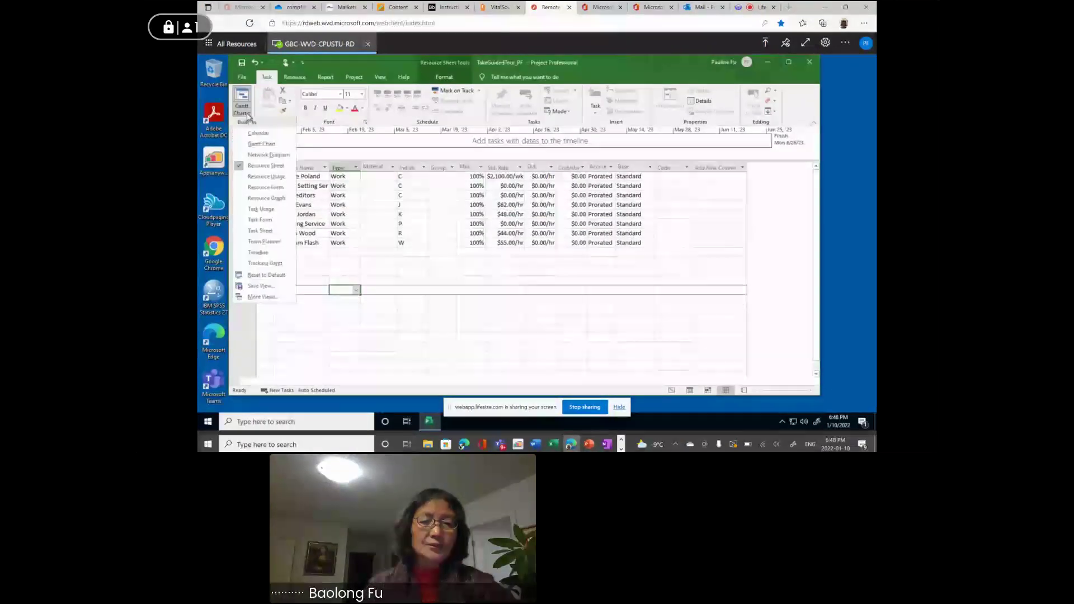
pyautogui.click(258, 133)
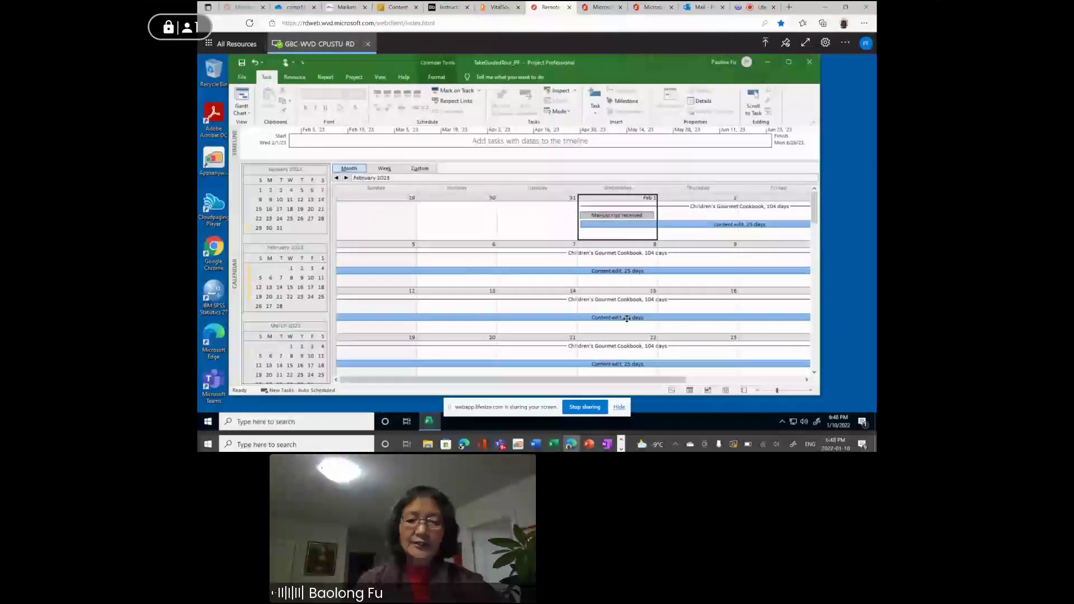
pyautogui.scroll(-1, 632, 326)
pyautogui.moveTo(814, 210); pyautogui.dragTo(815, 196)
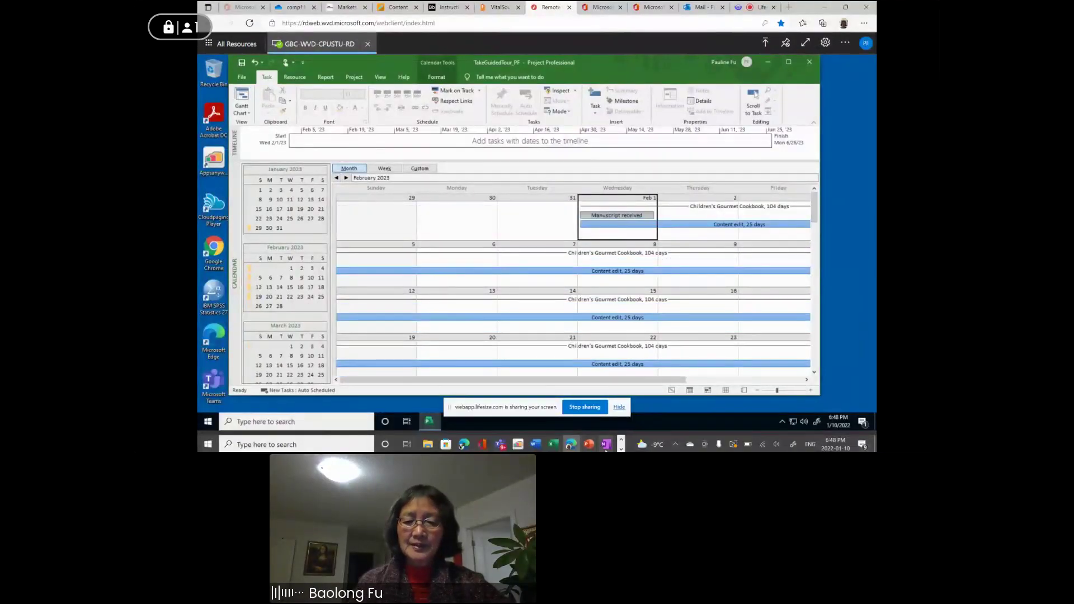
pyautogui.moveTo(607, 445)
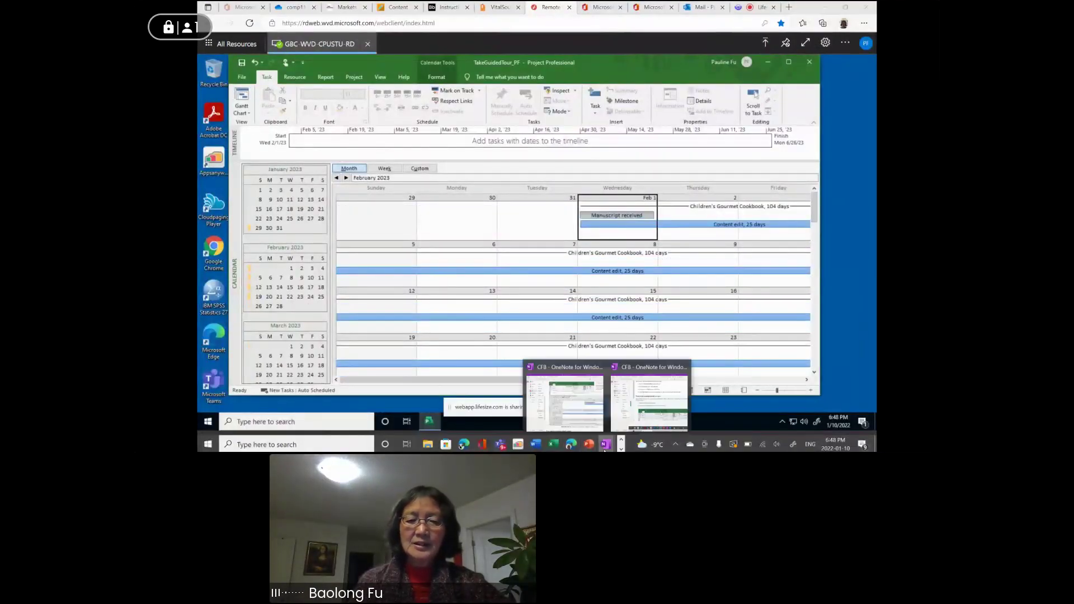
pyautogui.click(574, 414)
pyautogui.moveTo(628, 258); pyautogui.dragTo(560, 67)
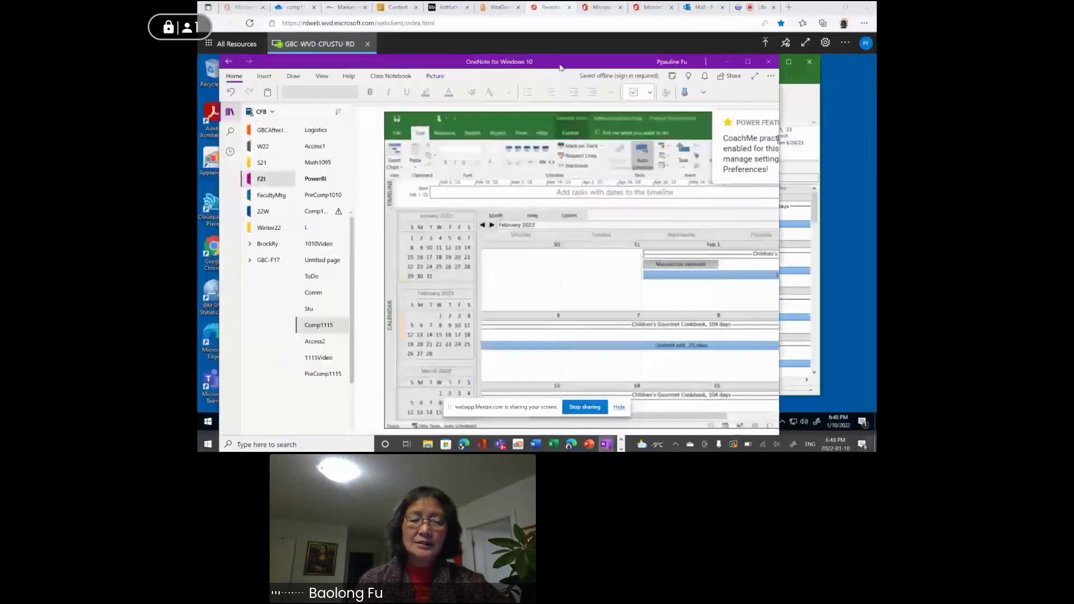
pyautogui.scroll(-3, 535, 262)
pyautogui.scroll(2, 535, 262)
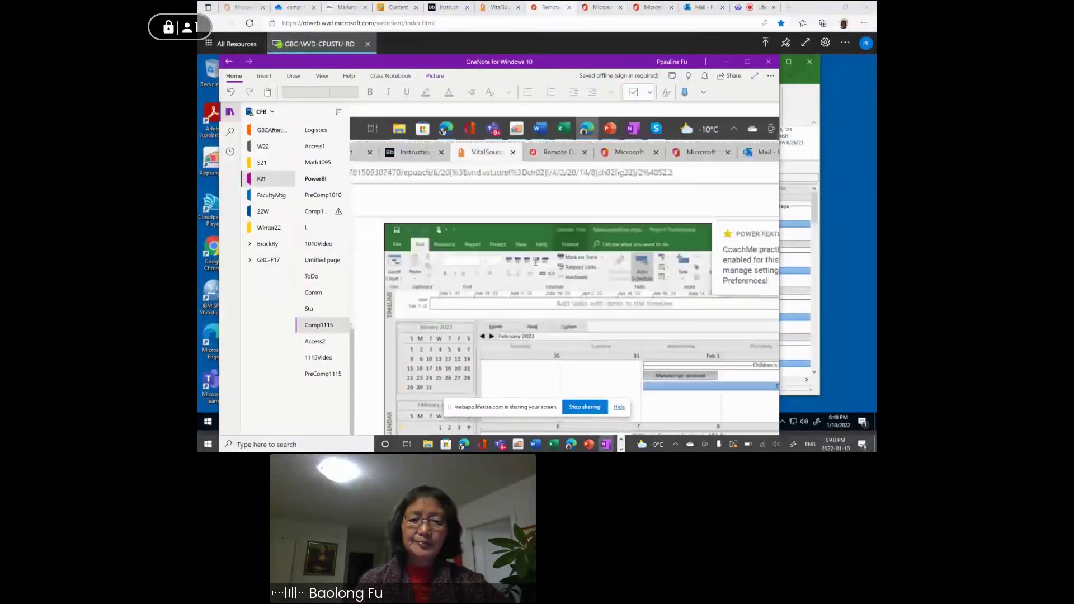
pyautogui.scroll(-4, 535, 261)
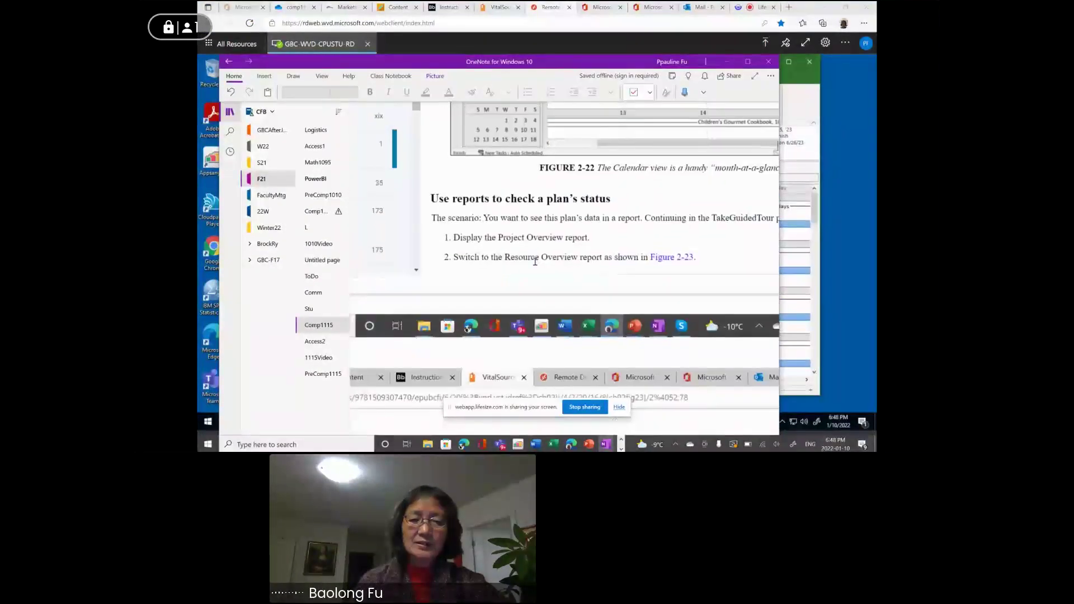
pyautogui.scroll(-2, 535, 262)
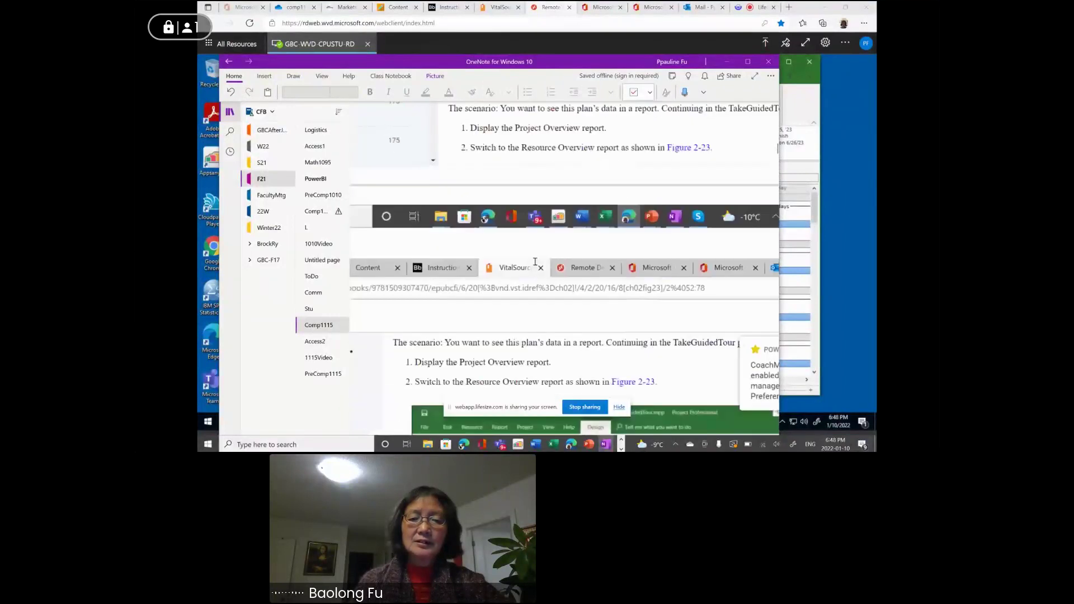
pyautogui.scroll(2, 467, 153)
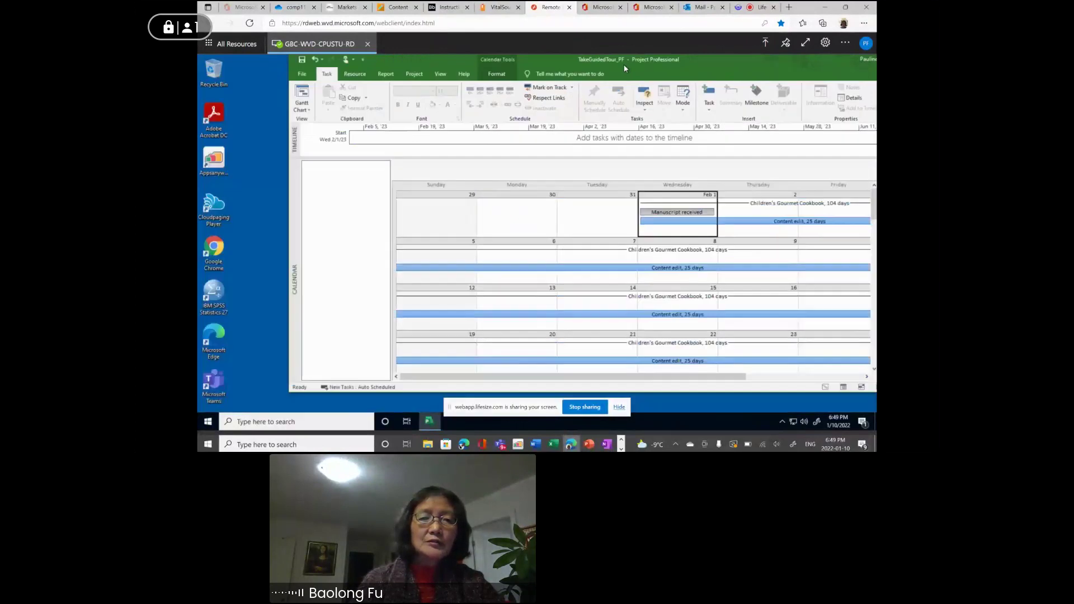
# Show the View tab with Calendar selected in Task Views and shift the Project window left.
pyautogui.click(443, 78)
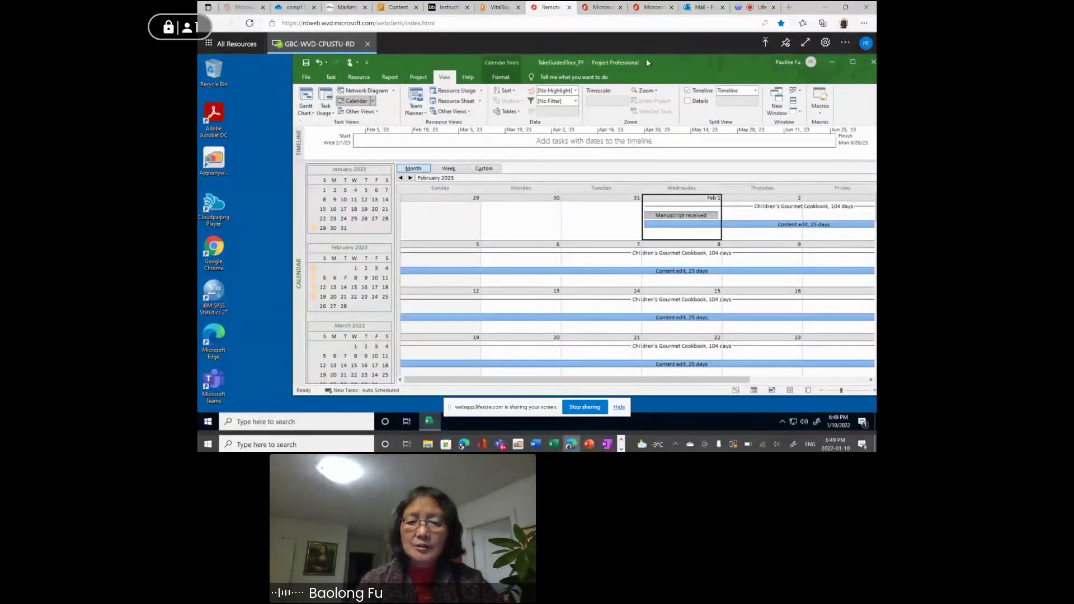
pyautogui.moveTo(648, 62); pyautogui.dragTo(604, 62)
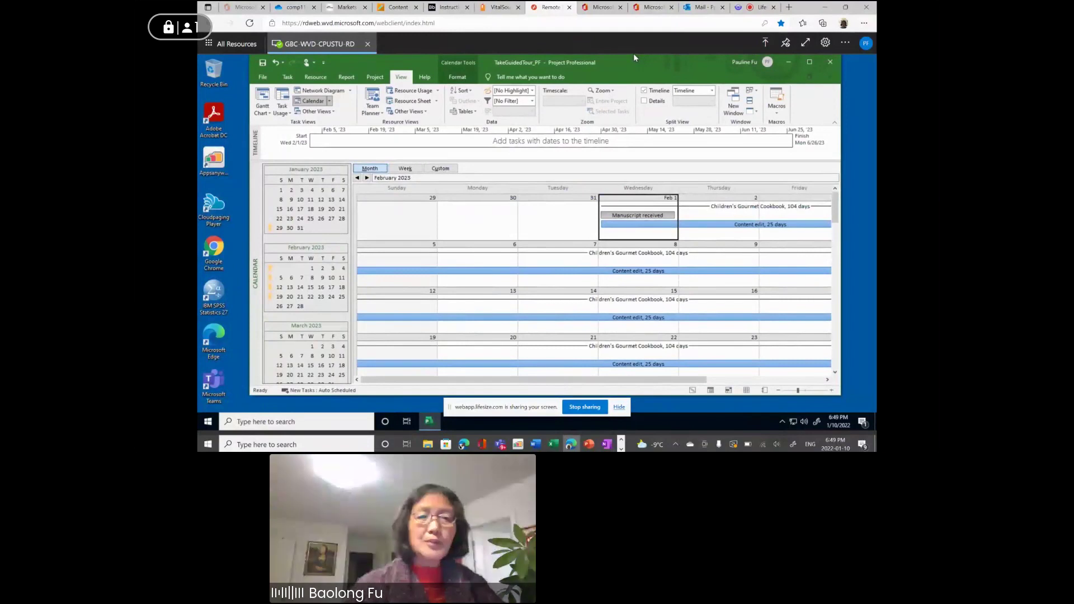
# Open the Resource Overview report from the Report tab's Resources reports.
pyautogui.click(347, 81)
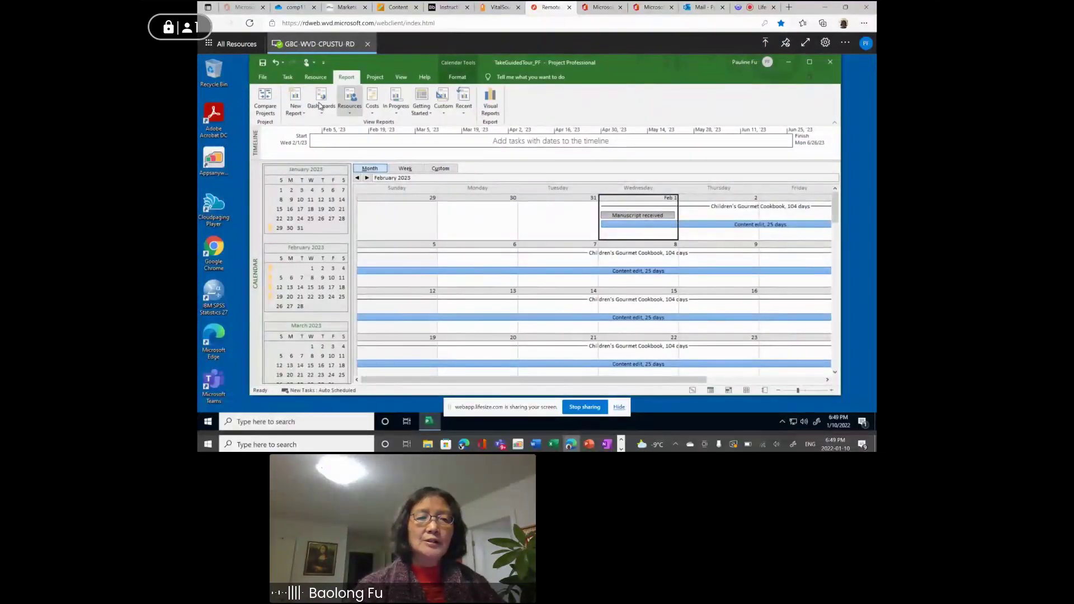
pyautogui.click(300, 114)
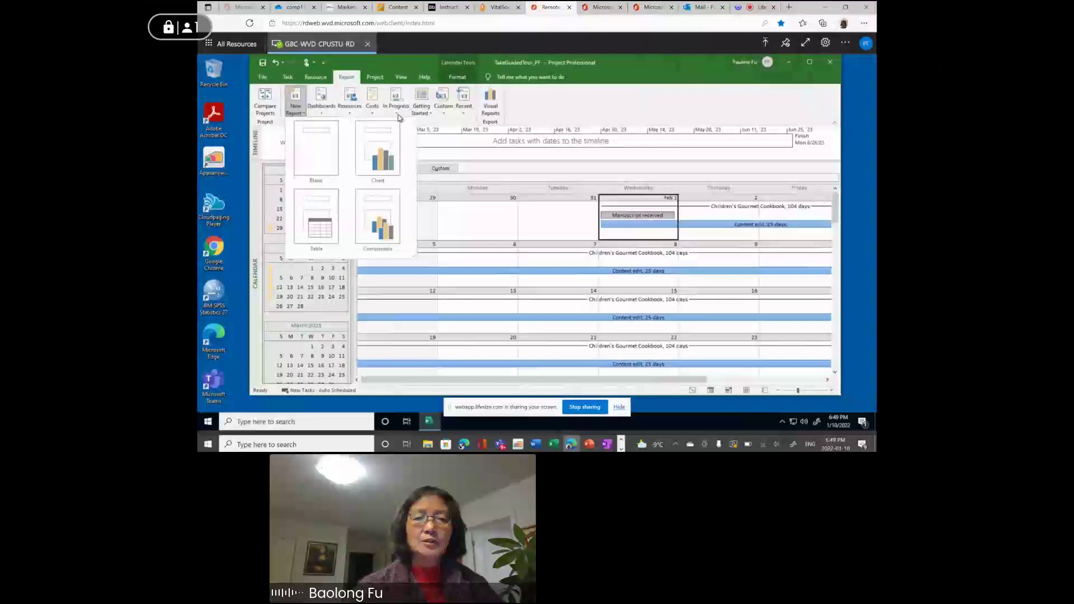
pyautogui.click(542, 110)
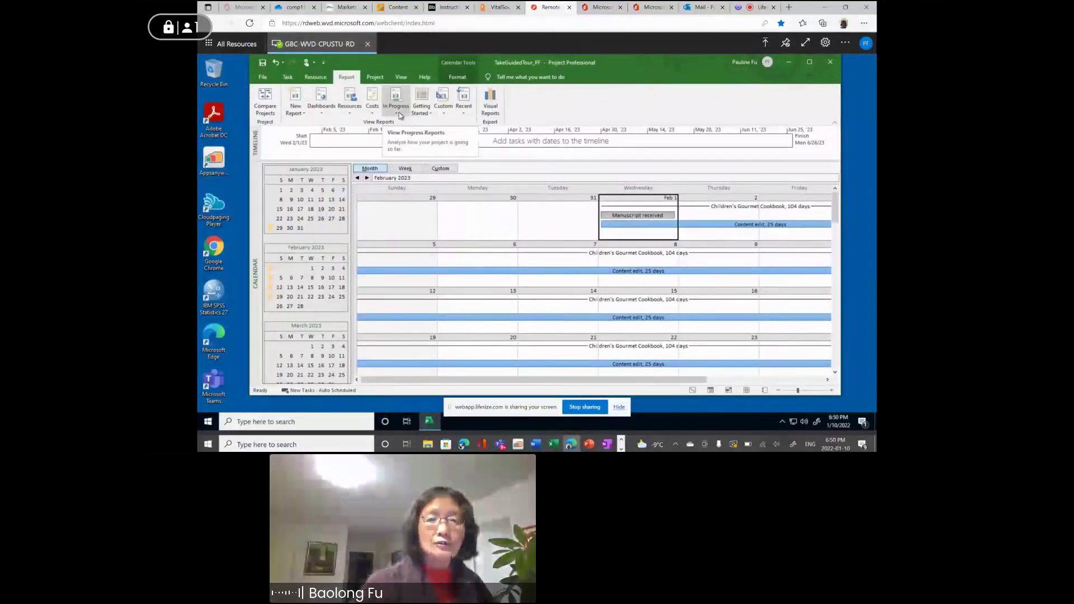
pyautogui.click(349, 115)
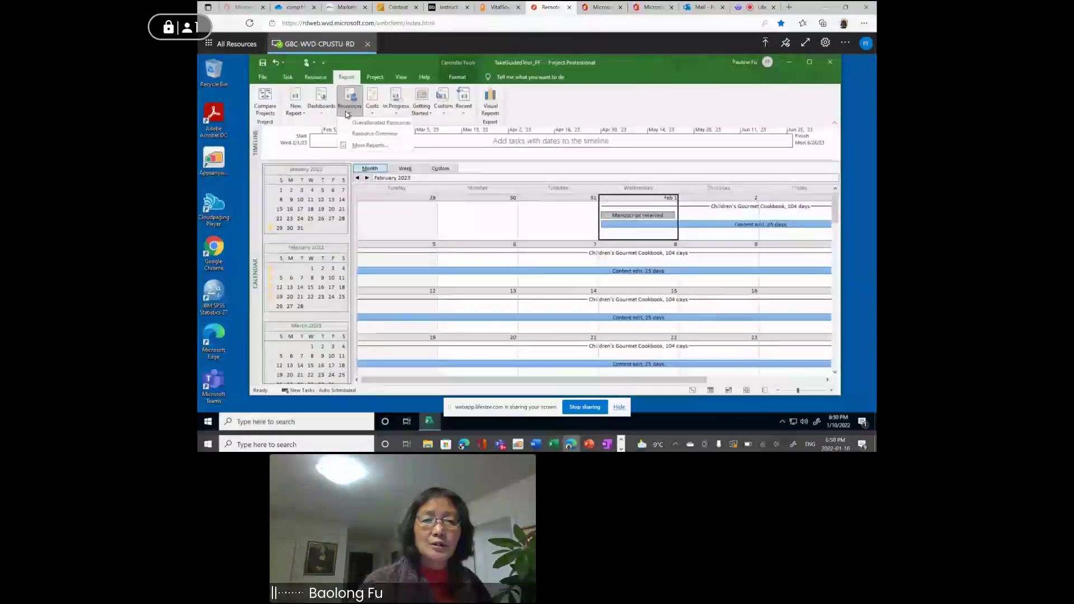
pyautogui.click(369, 135)
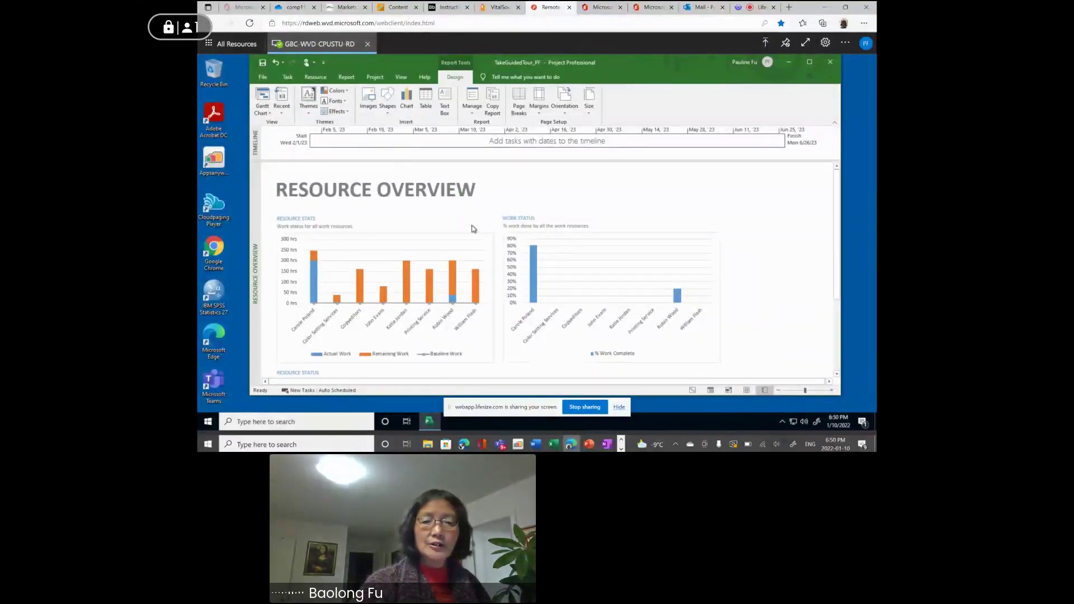
# Scroll through the Resource Overview charts, then bring up the comp1115 OneDrive folder.
pyautogui.scroll(-1, 473, 228)
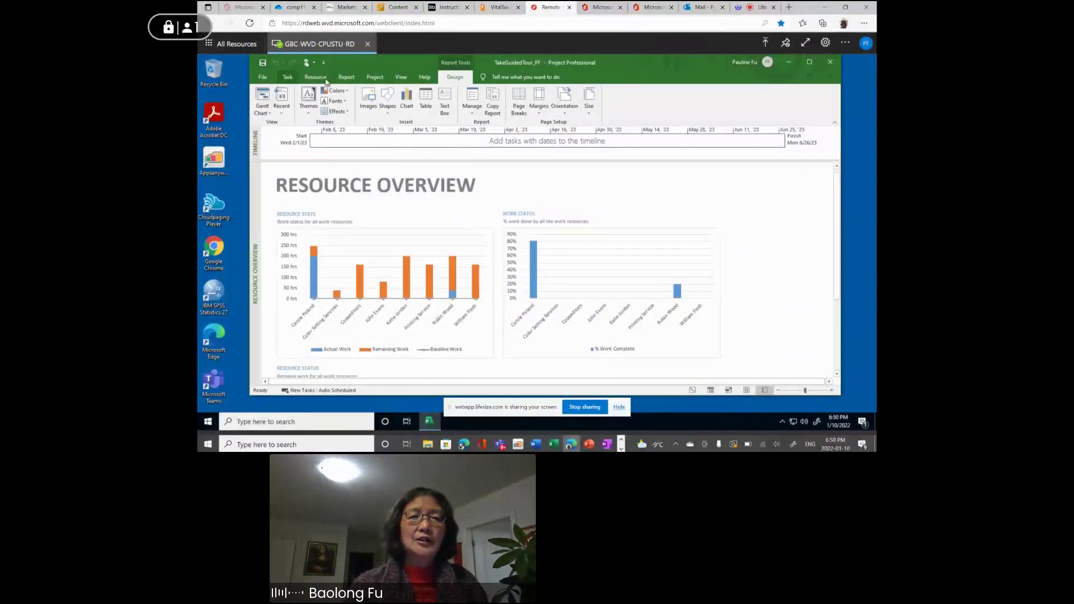
pyautogui.click(295, 11)
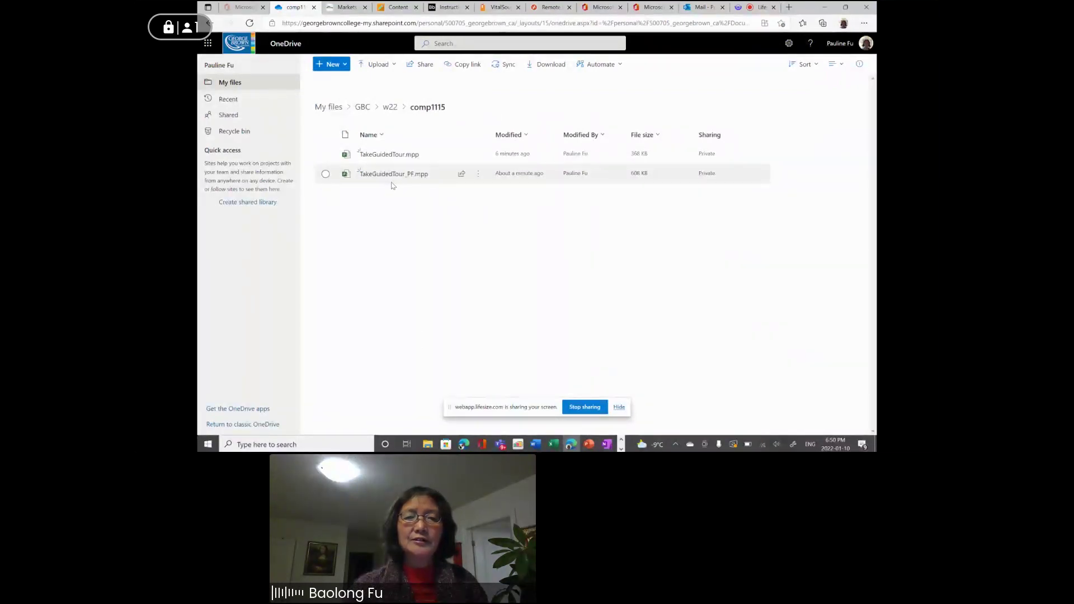
# Download TakeGuidedTour_PF.mpp (608 KB) from the comp1115 folder using its row's actions menu.
pyautogui.click(477, 176)
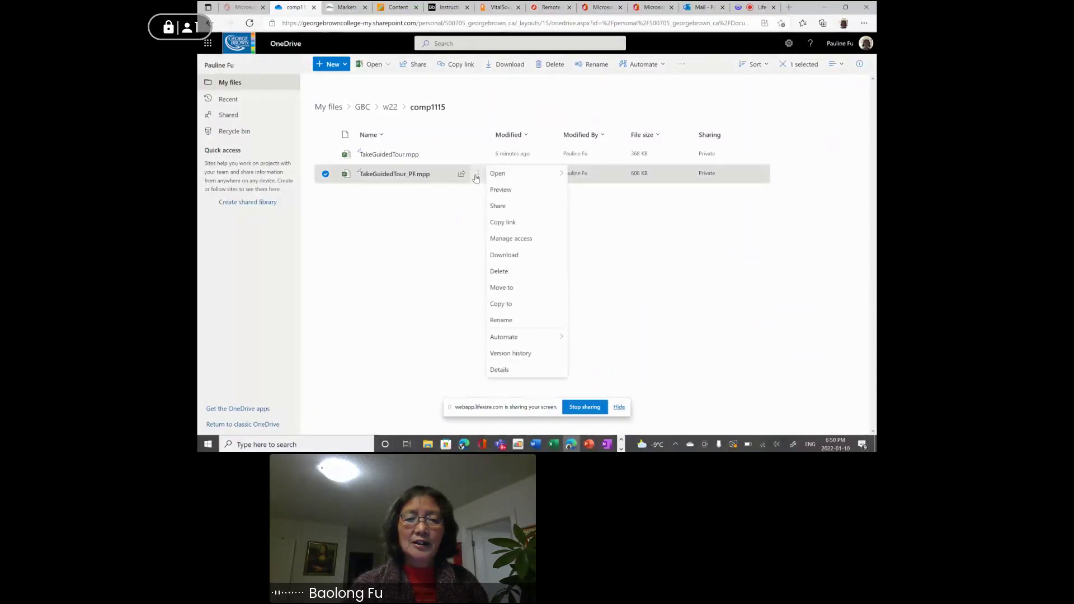
pyautogui.rightClick(516, 259)
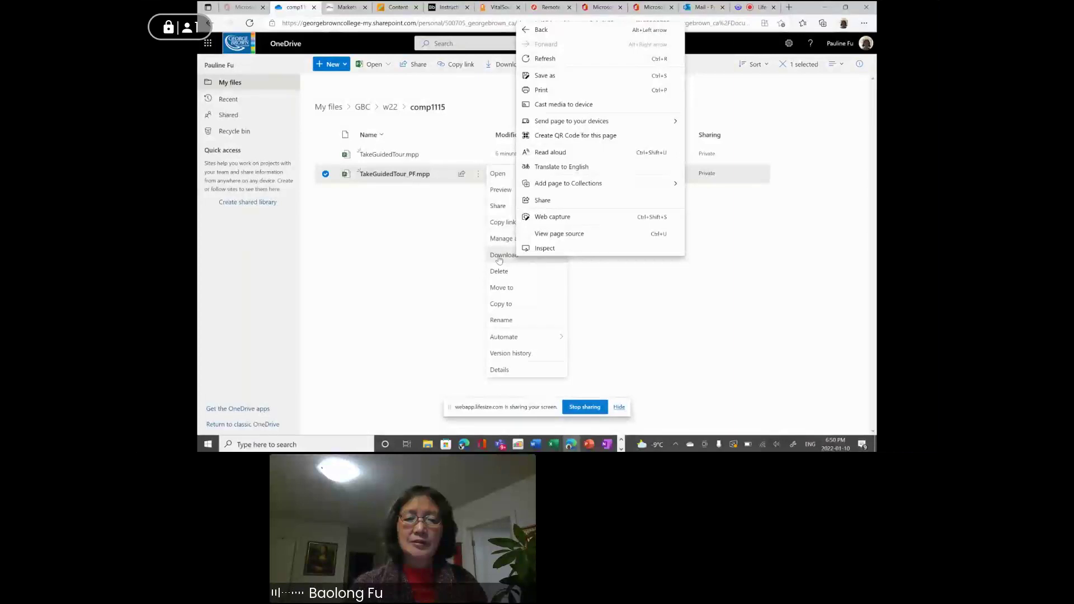
pyautogui.rightClick(500, 259)
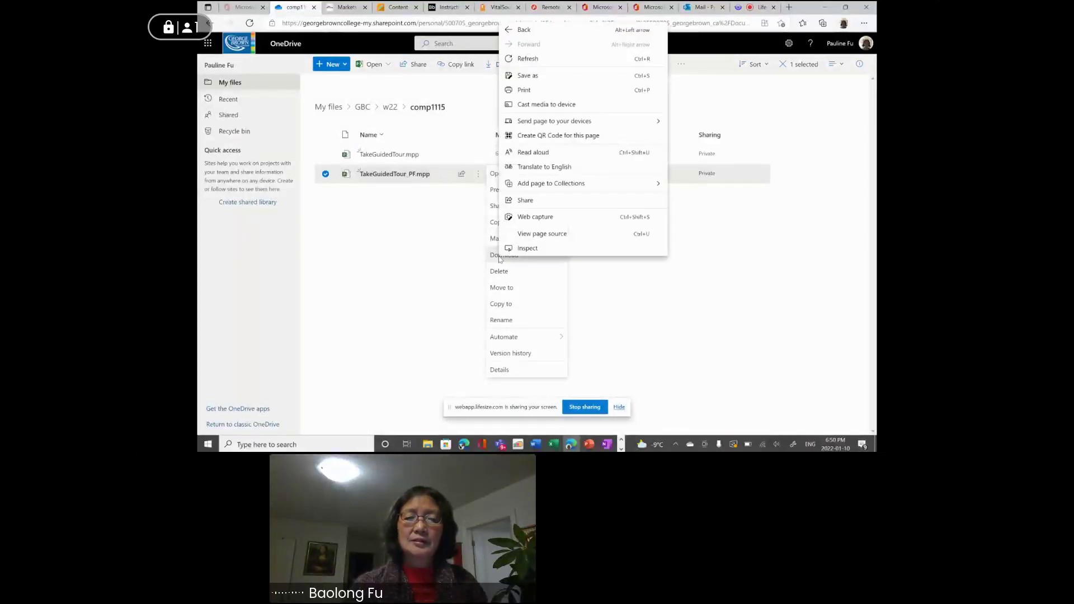
pyautogui.rightClick(444, 260)
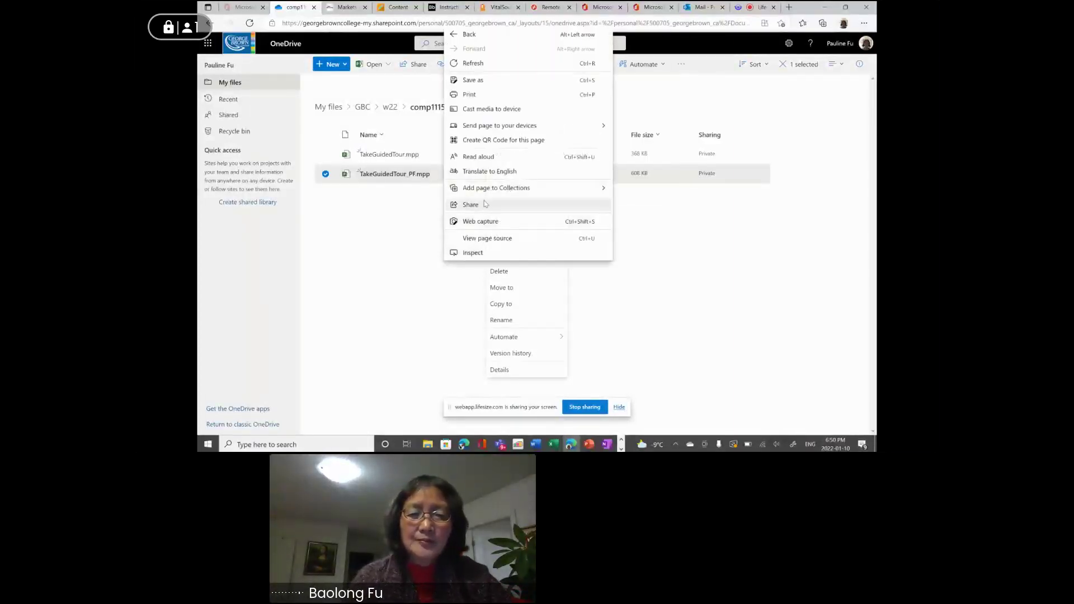
pyautogui.press('Escape')
pyautogui.press('Escape')
pyautogui.click(479, 175)
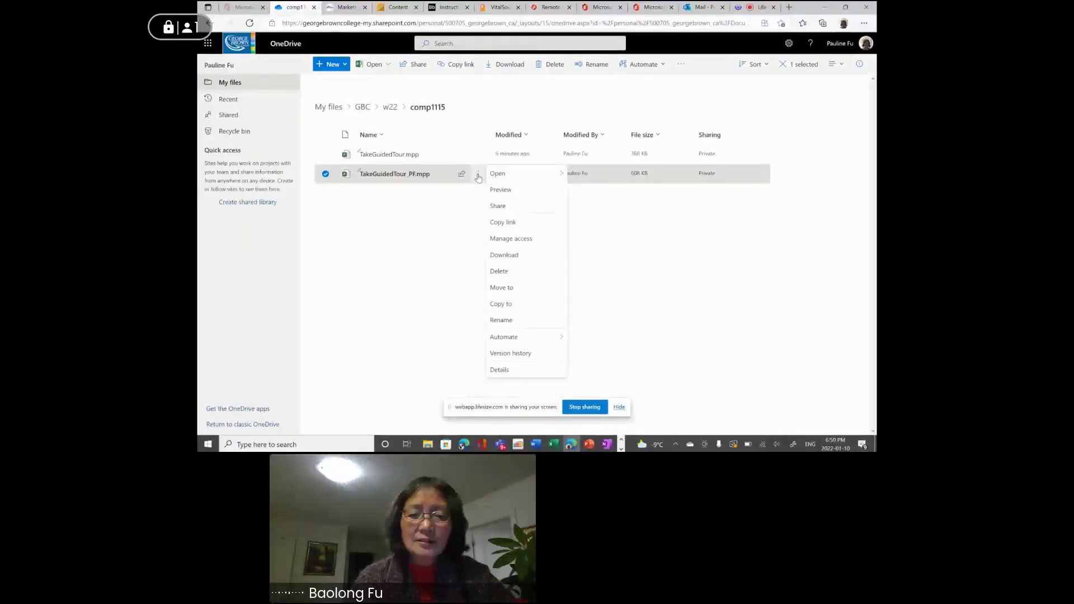
pyautogui.click(518, 258)
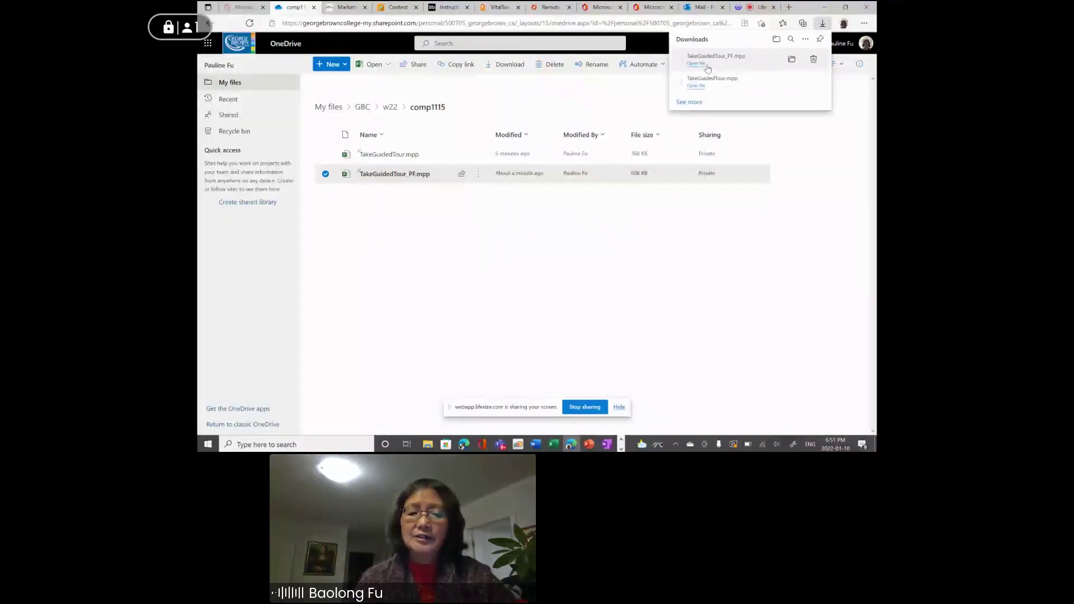
# Confirm the 736 KB TakeGuidedTour_PF.mpp is in Downloads, then go to Blackboard's Assignment/Hands-on page.
pyautogui.click(426, 446)
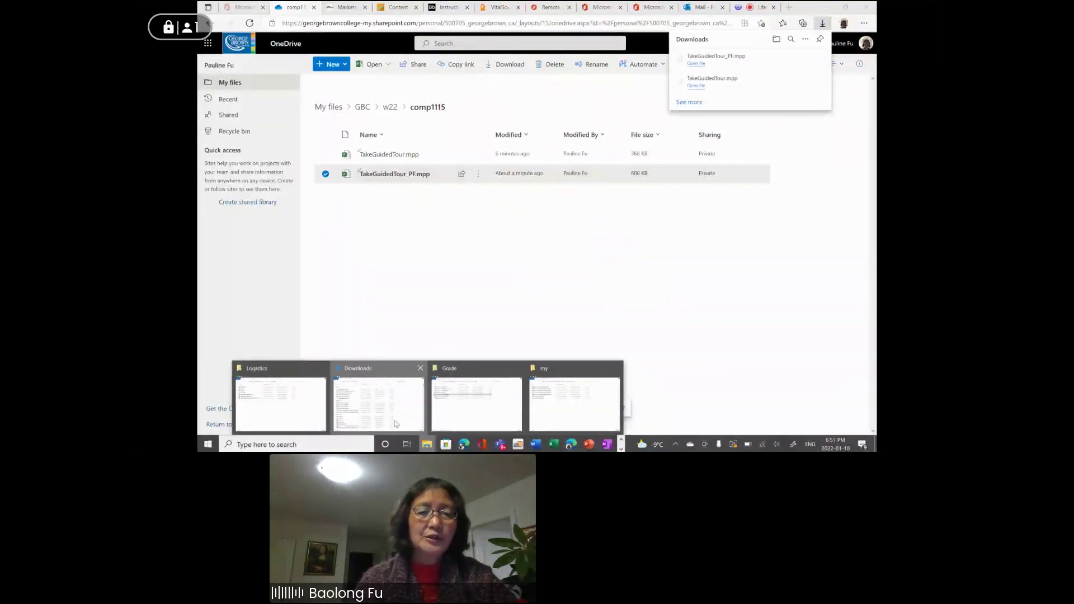
pyautogui.click(395, 423)
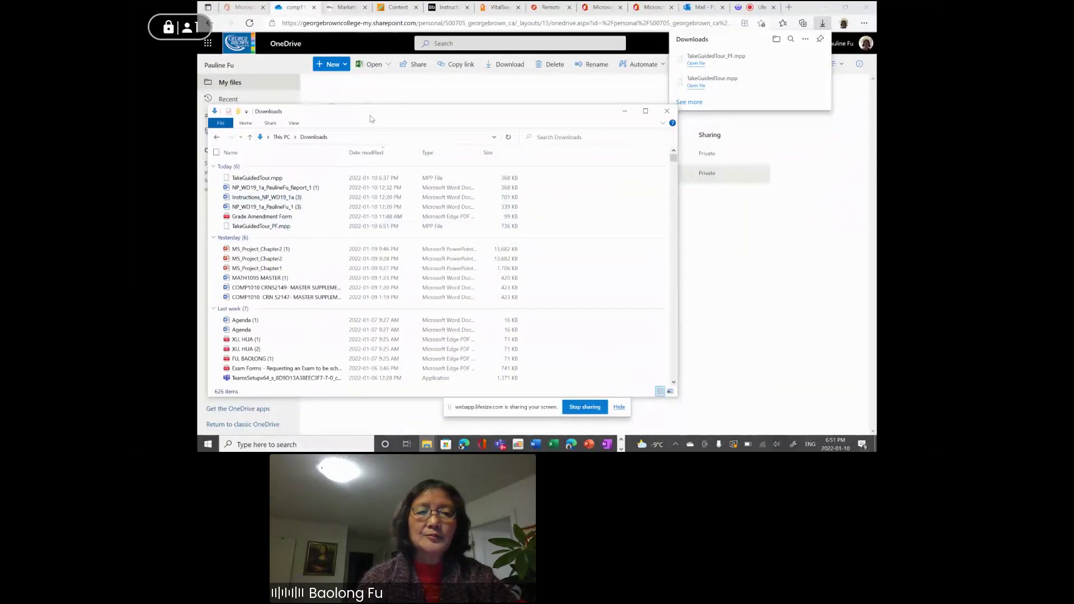
pyautogui.click(625, 111)
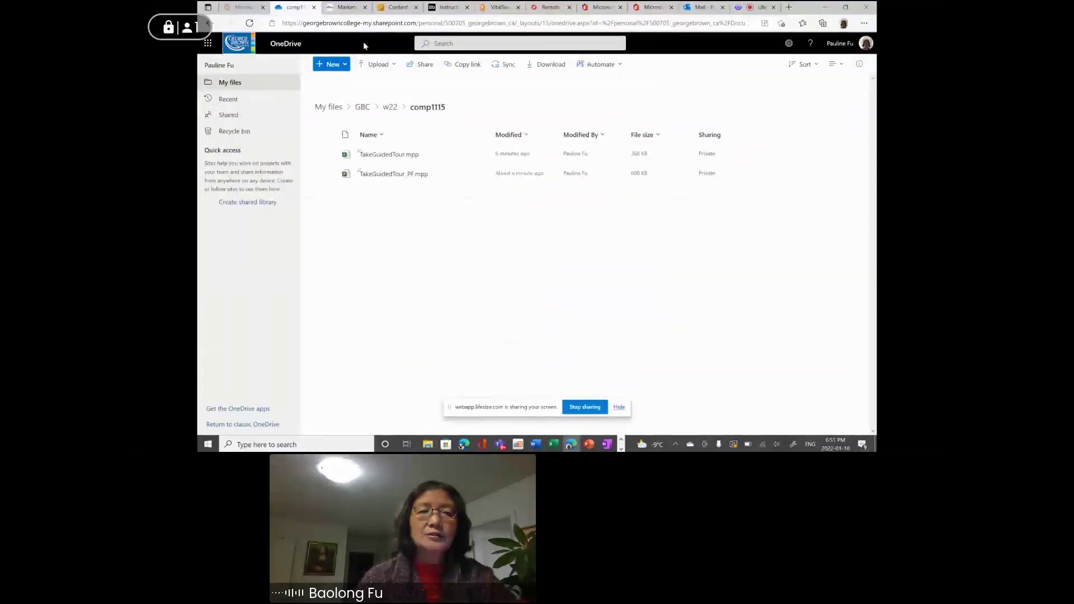
pyautogui.click(390, 8)
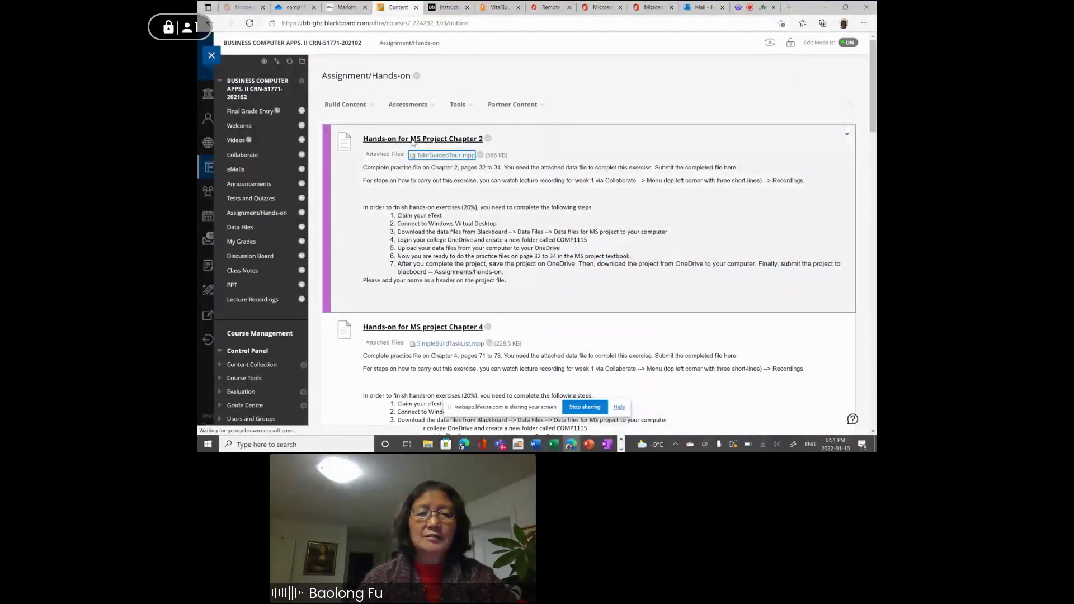
# Attach TakeGuidedTour_PF.mpp from Downloads to Hands-on for MS Project Chapter 2, then return to Lifesize.
pyautogui.click(412, 140)
pyautogui.scroll(-5, 486, 211)
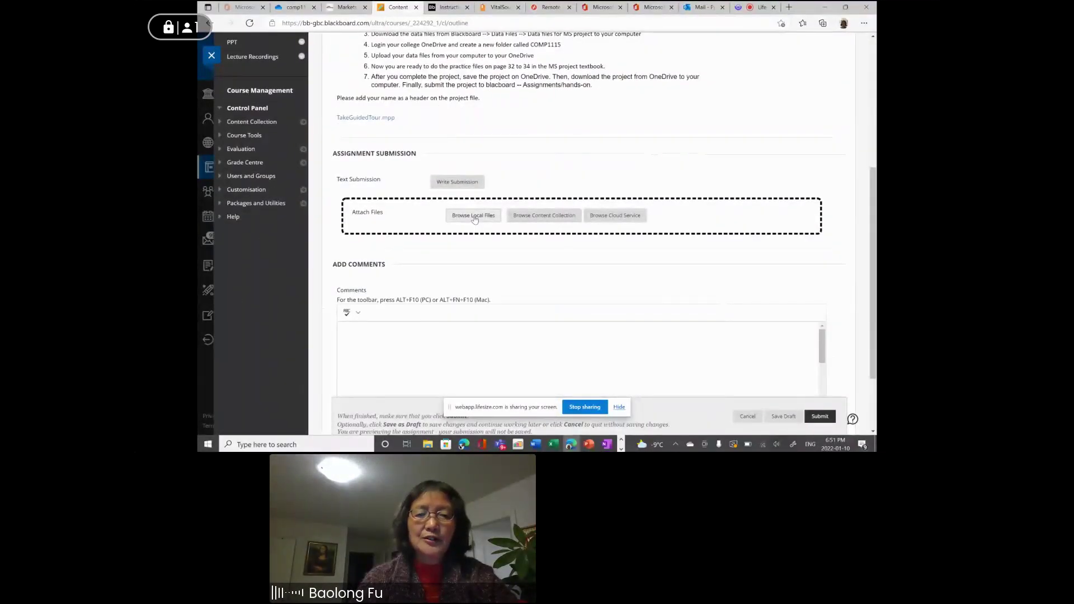
pyautogui.click(474, 220)
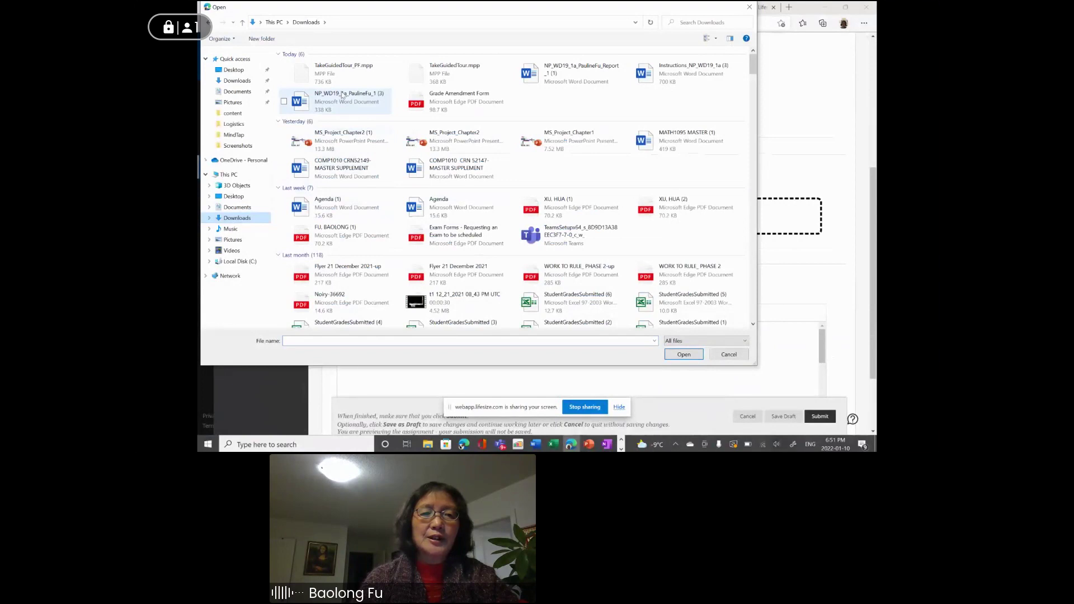
pyautogui.click(299, 78)
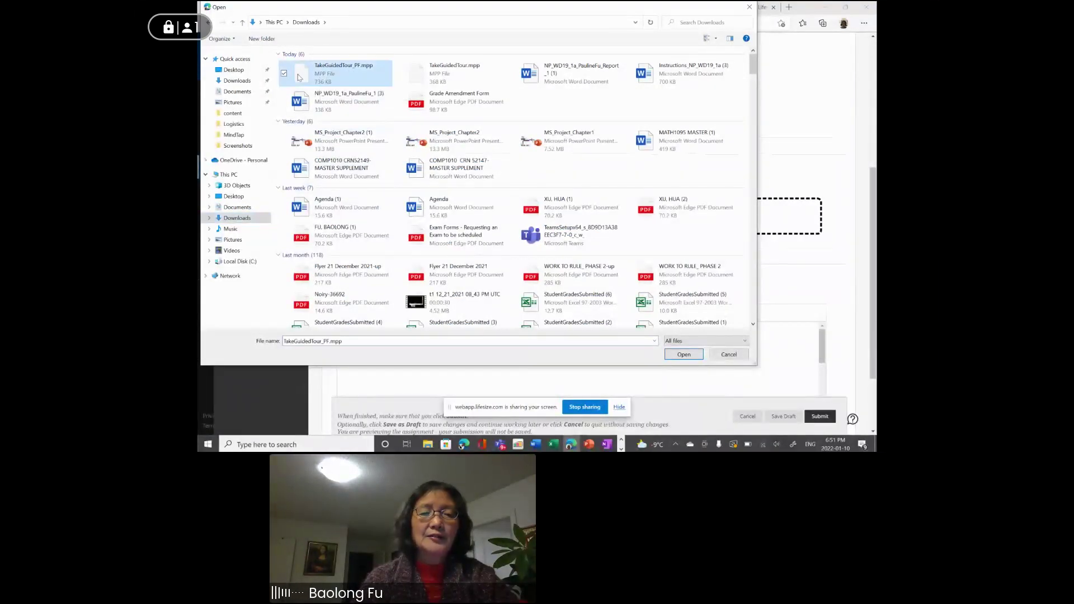
pyautogui.click(682, 354)
pyautogui.scroll(-3, 681, 352)
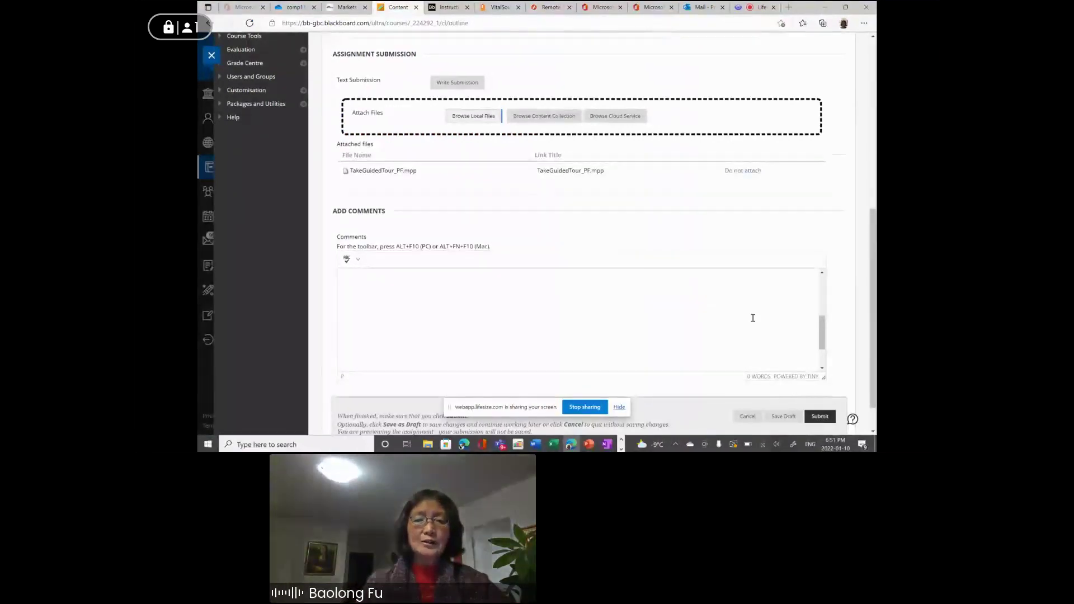
pyautogui.click(765, 10)
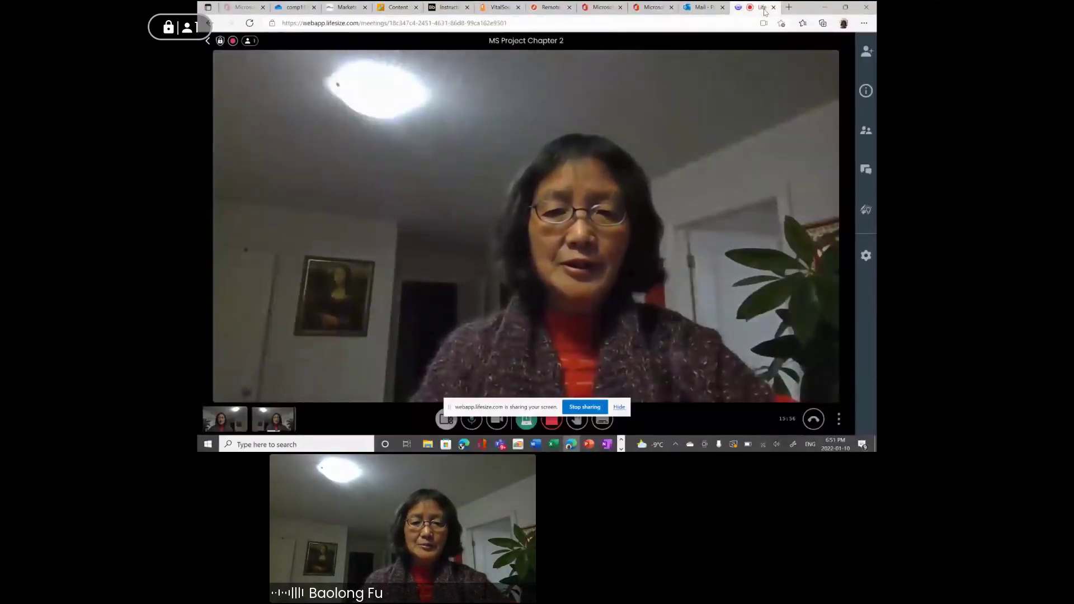